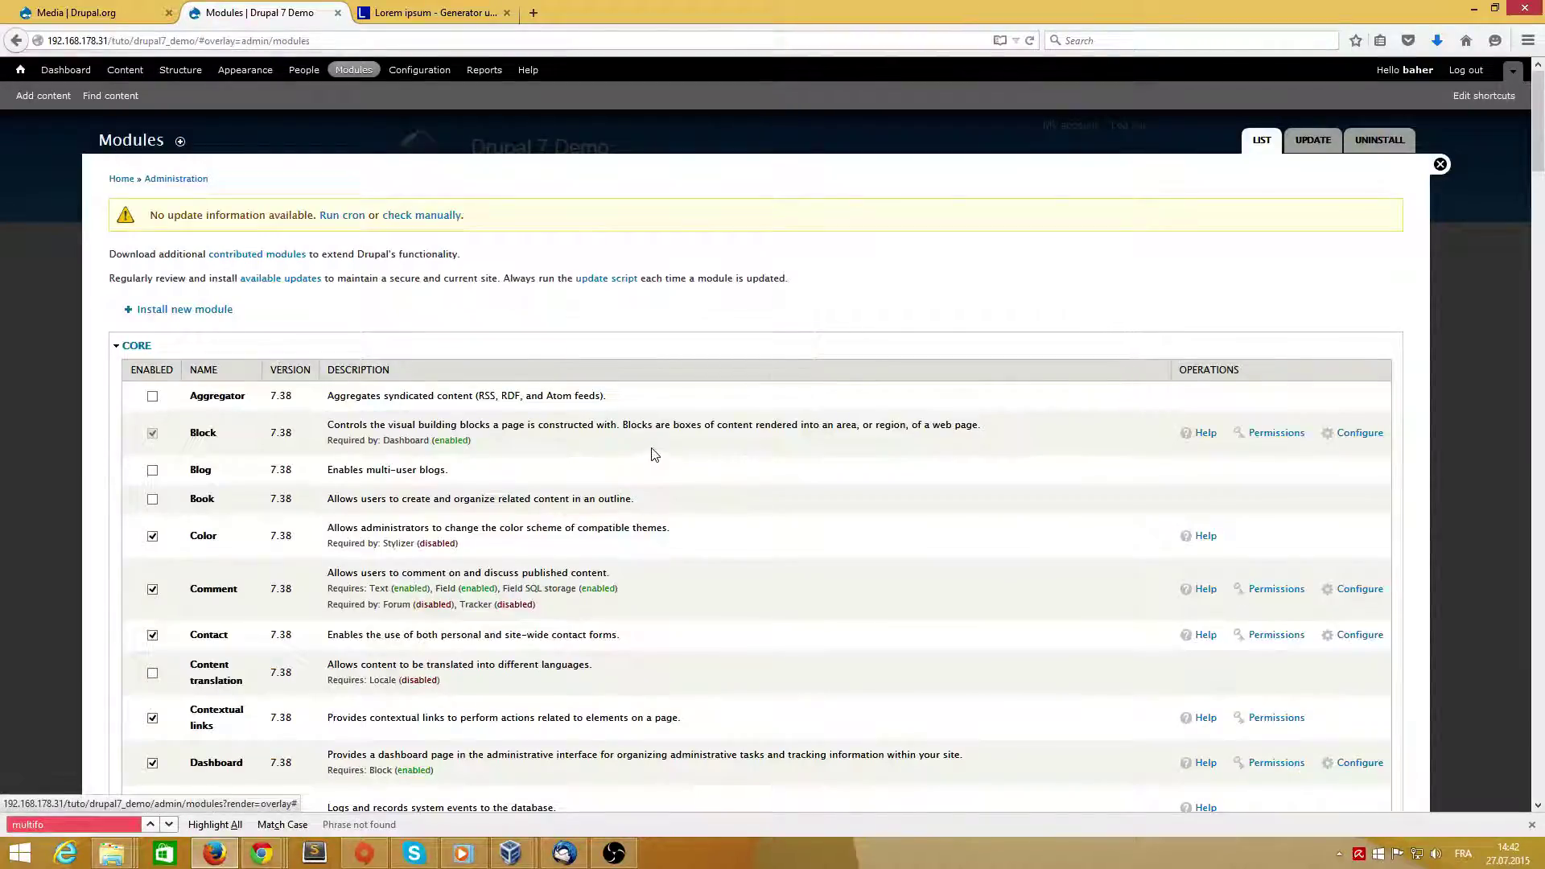
Mark the Media, Media Bulk Upload, Media Field, Media Internet Sources and Media WYSIWYG modules as enabled.
scroll(653, 454, down, 15)
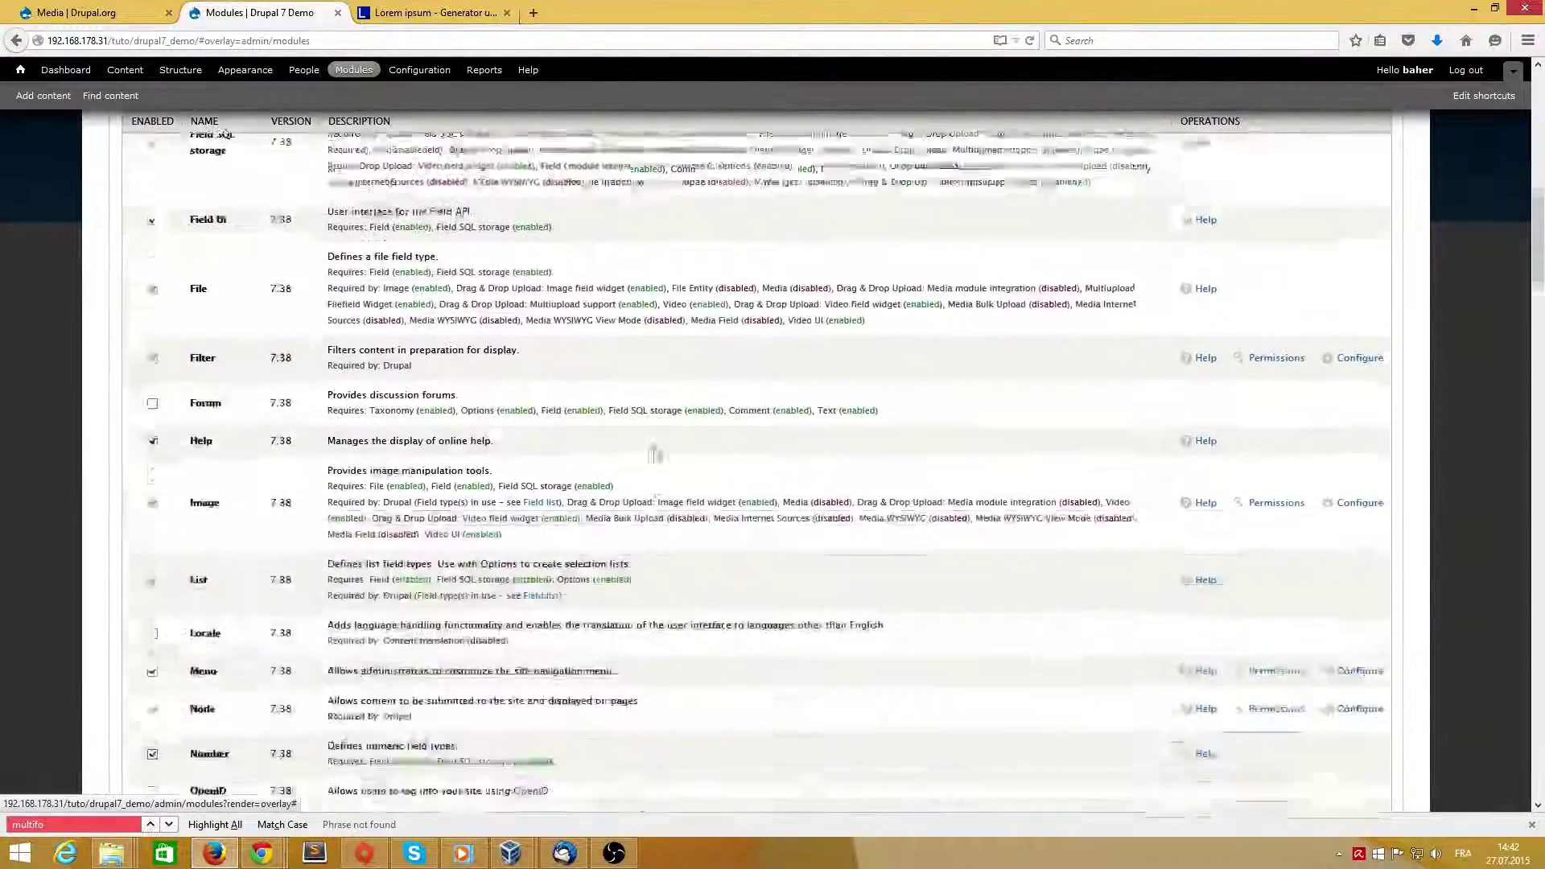
scroll(658, 452, down, 20)
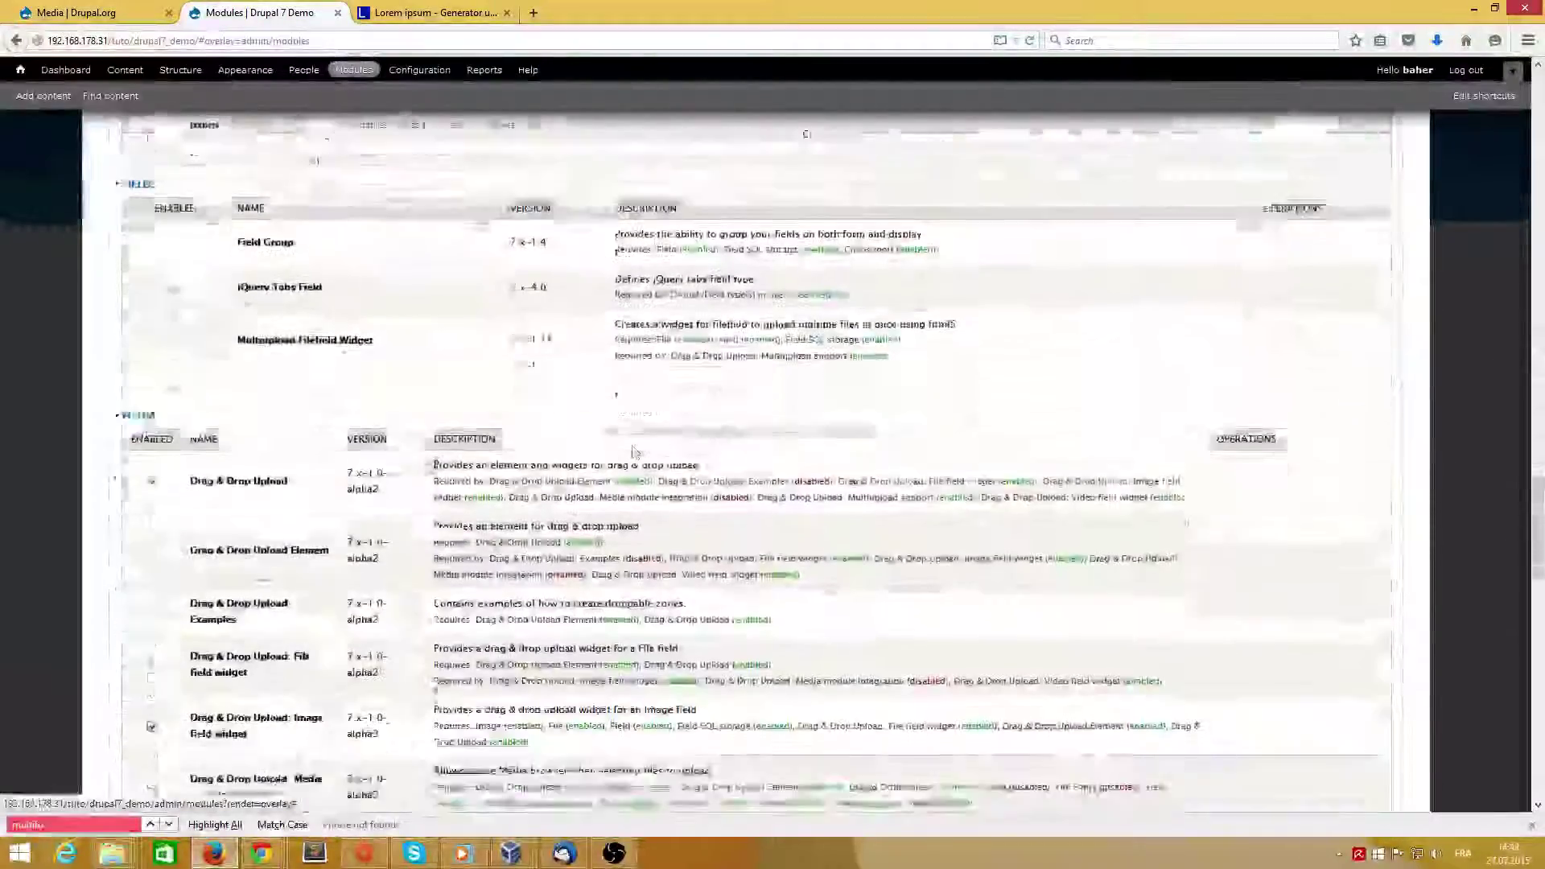
scroll(180, 539, down, 3)
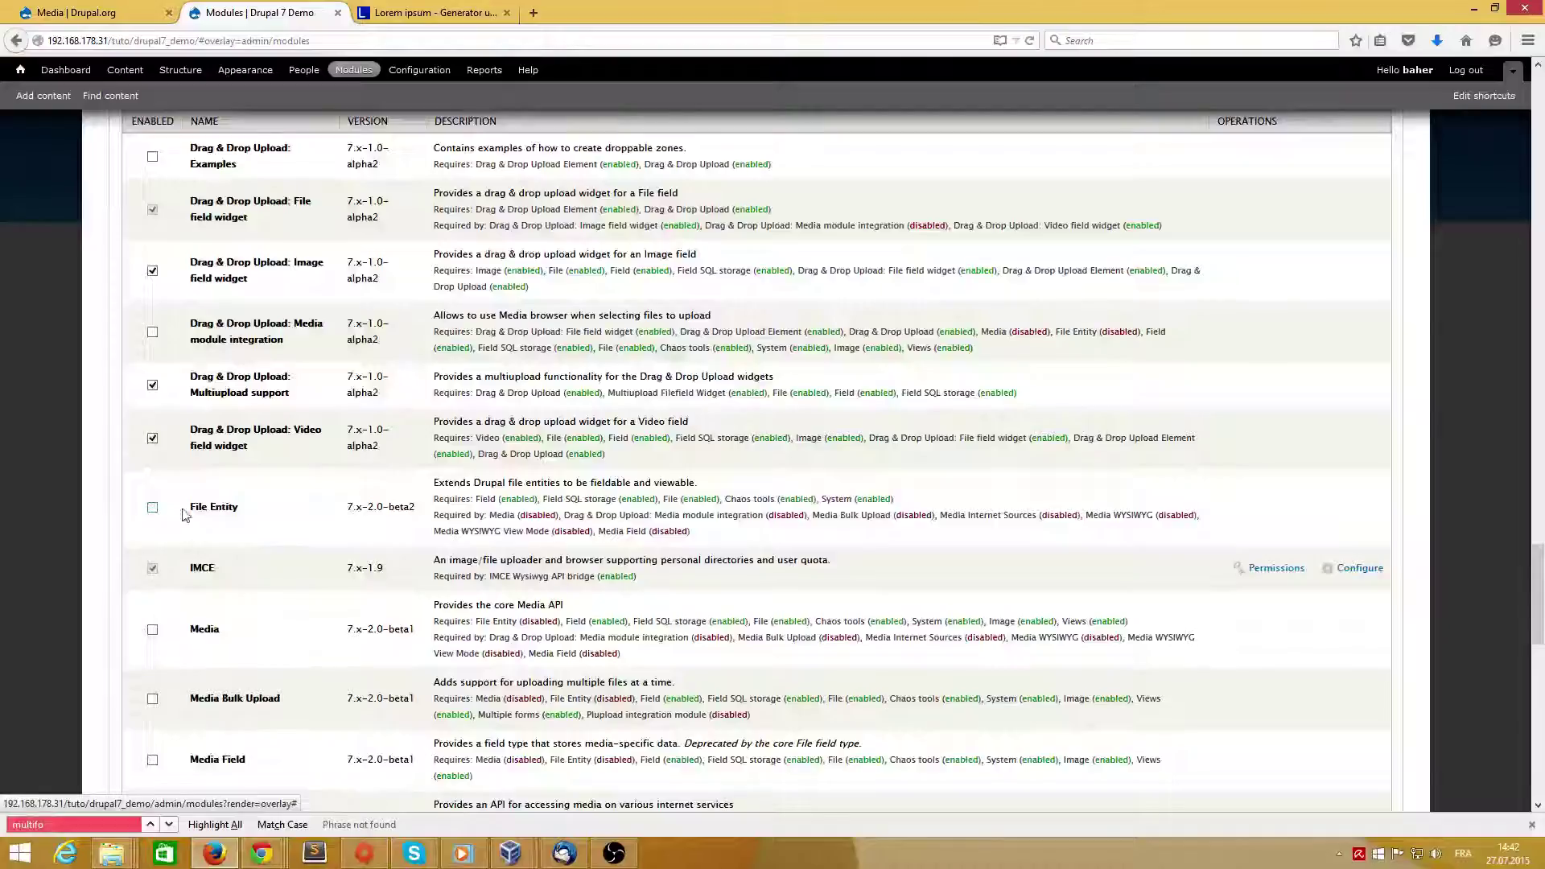
scroll(343, 528, down, 2)
scroll(344, 529, down, 3)
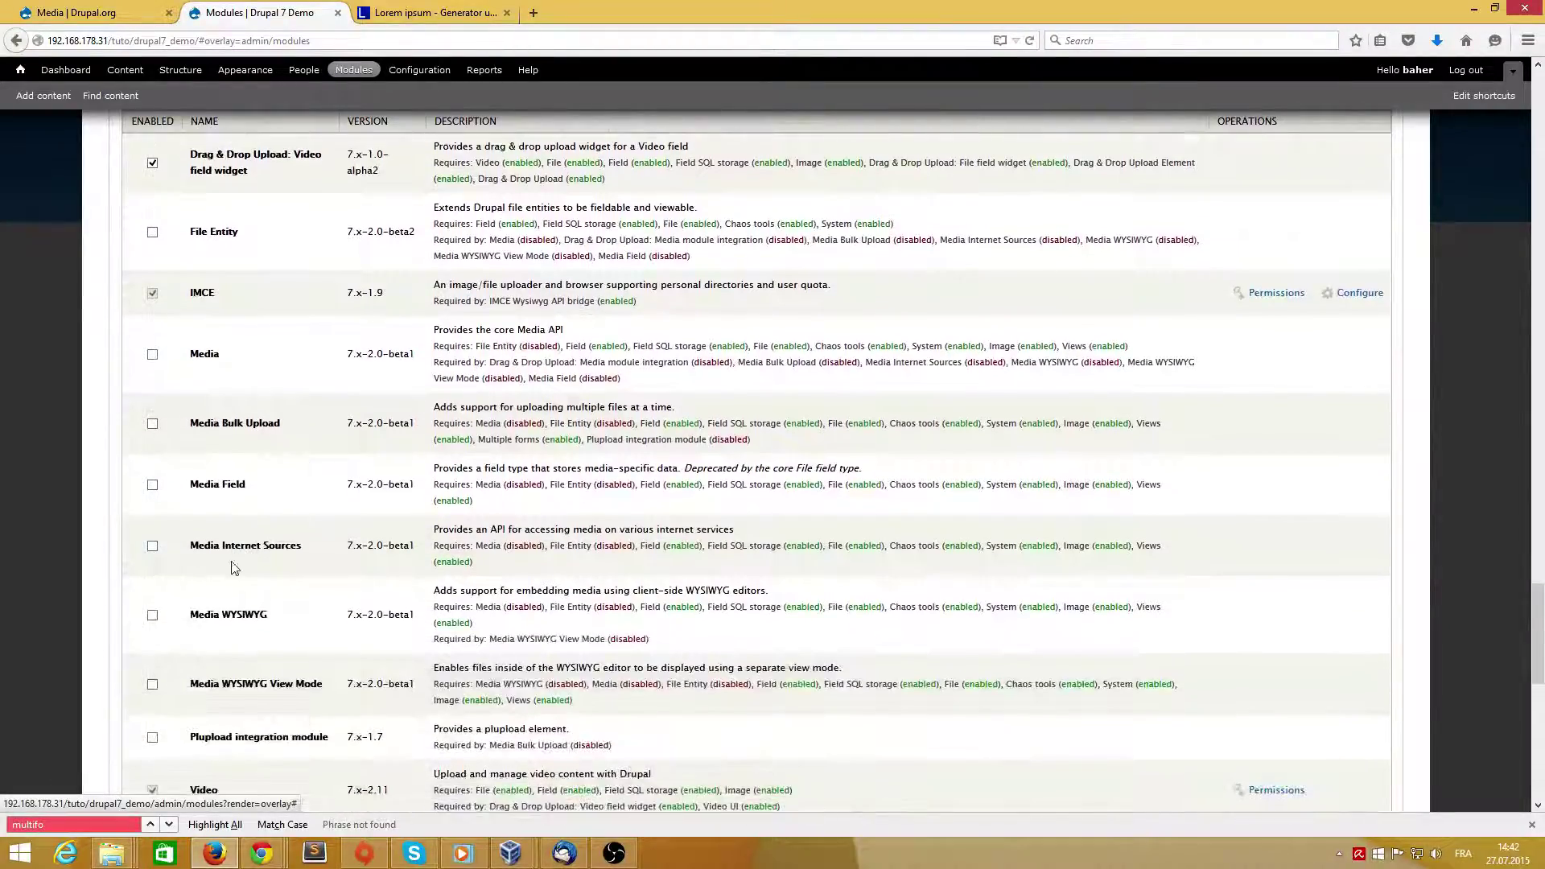
click(152, 354)
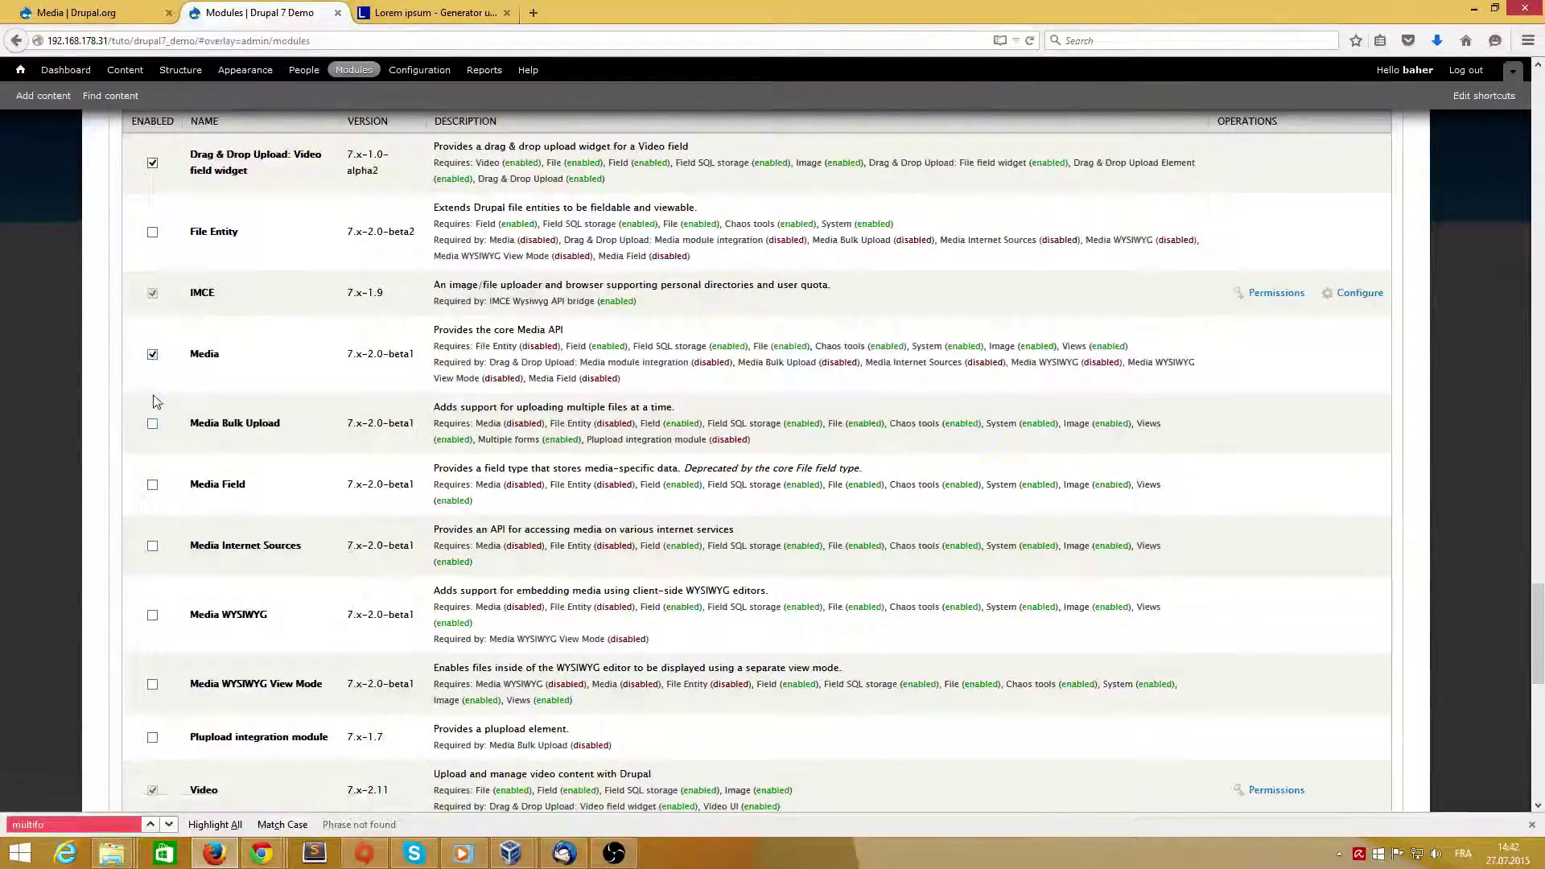
click(153, 424)
click(152, 485)
click(153, 547)
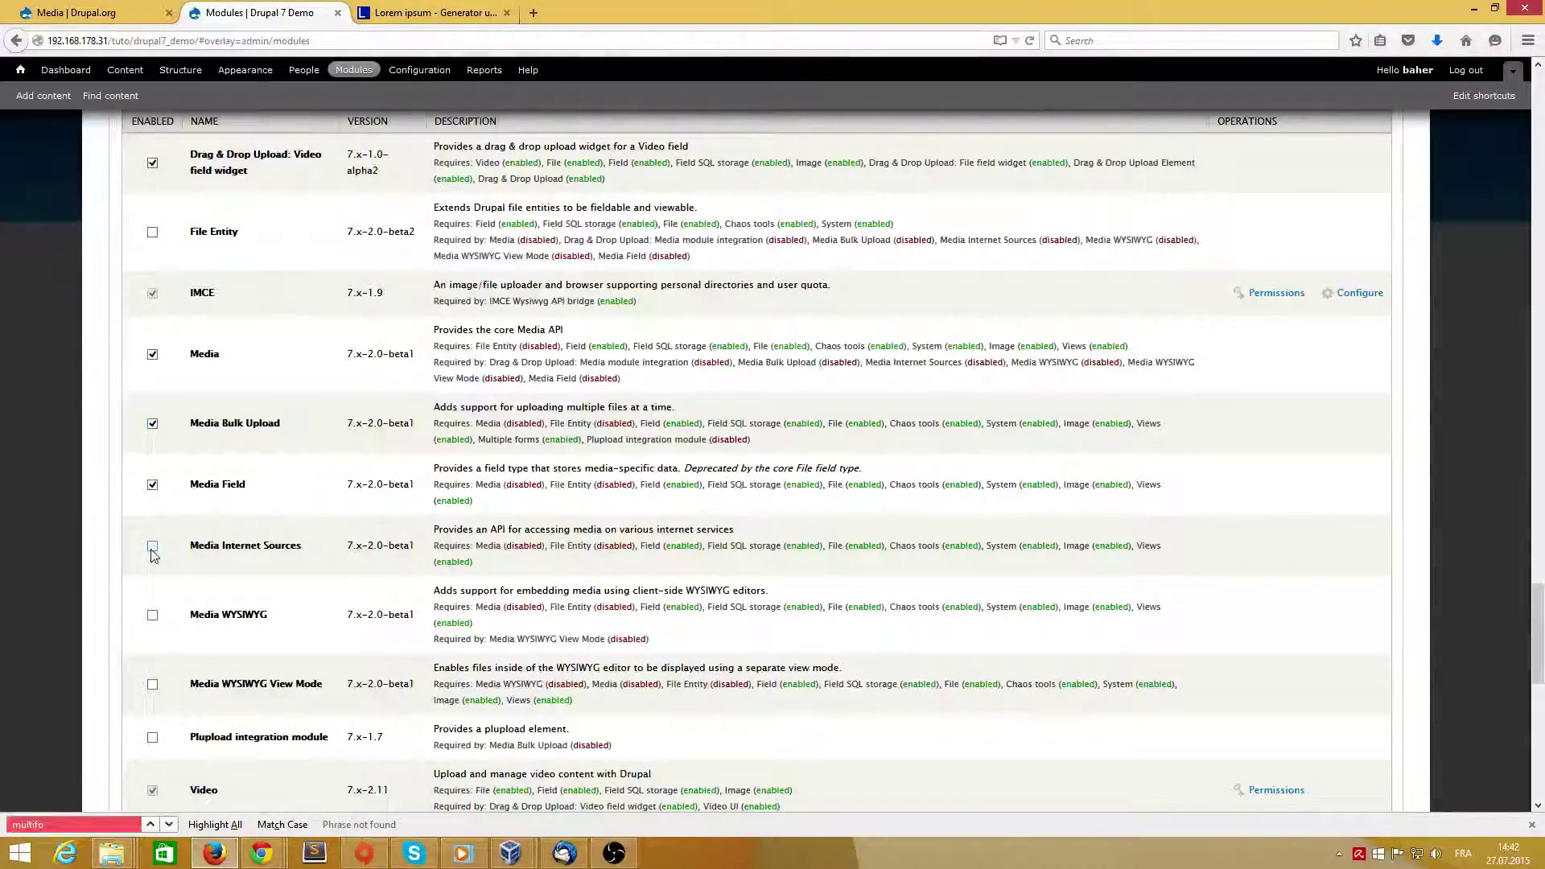
click(154, 617)
Mark Media WYSIWYG View Mode and Plupload integration module as enabled, and save the module configuration.
scroll(163, 624, down, 2)
scroll(163, 624, down, 1)
click(152, 500)
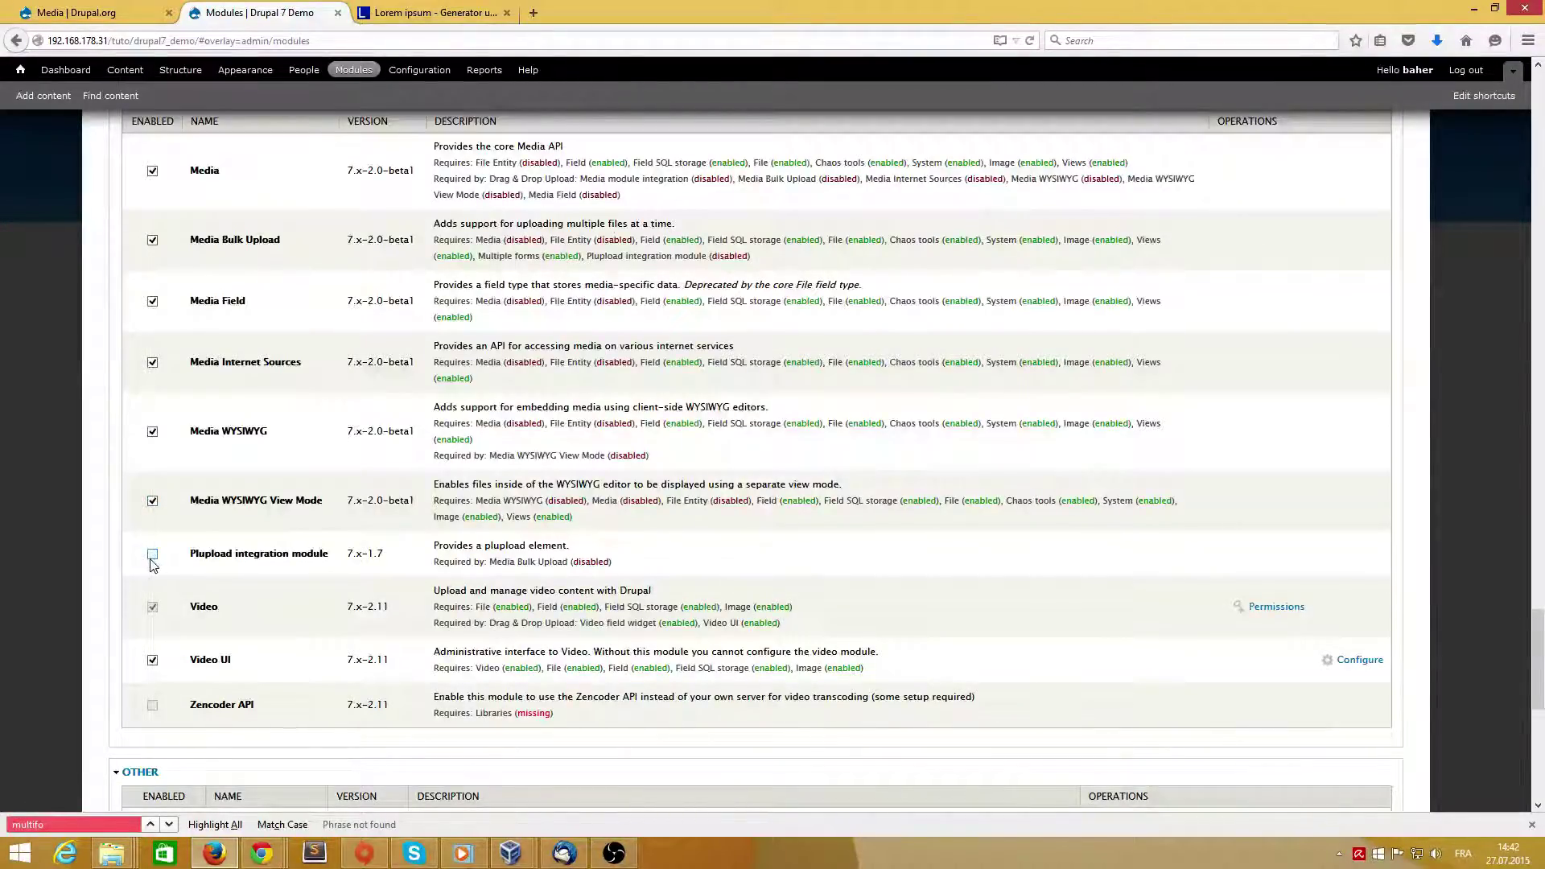
scroll(262, 595, down, 6)
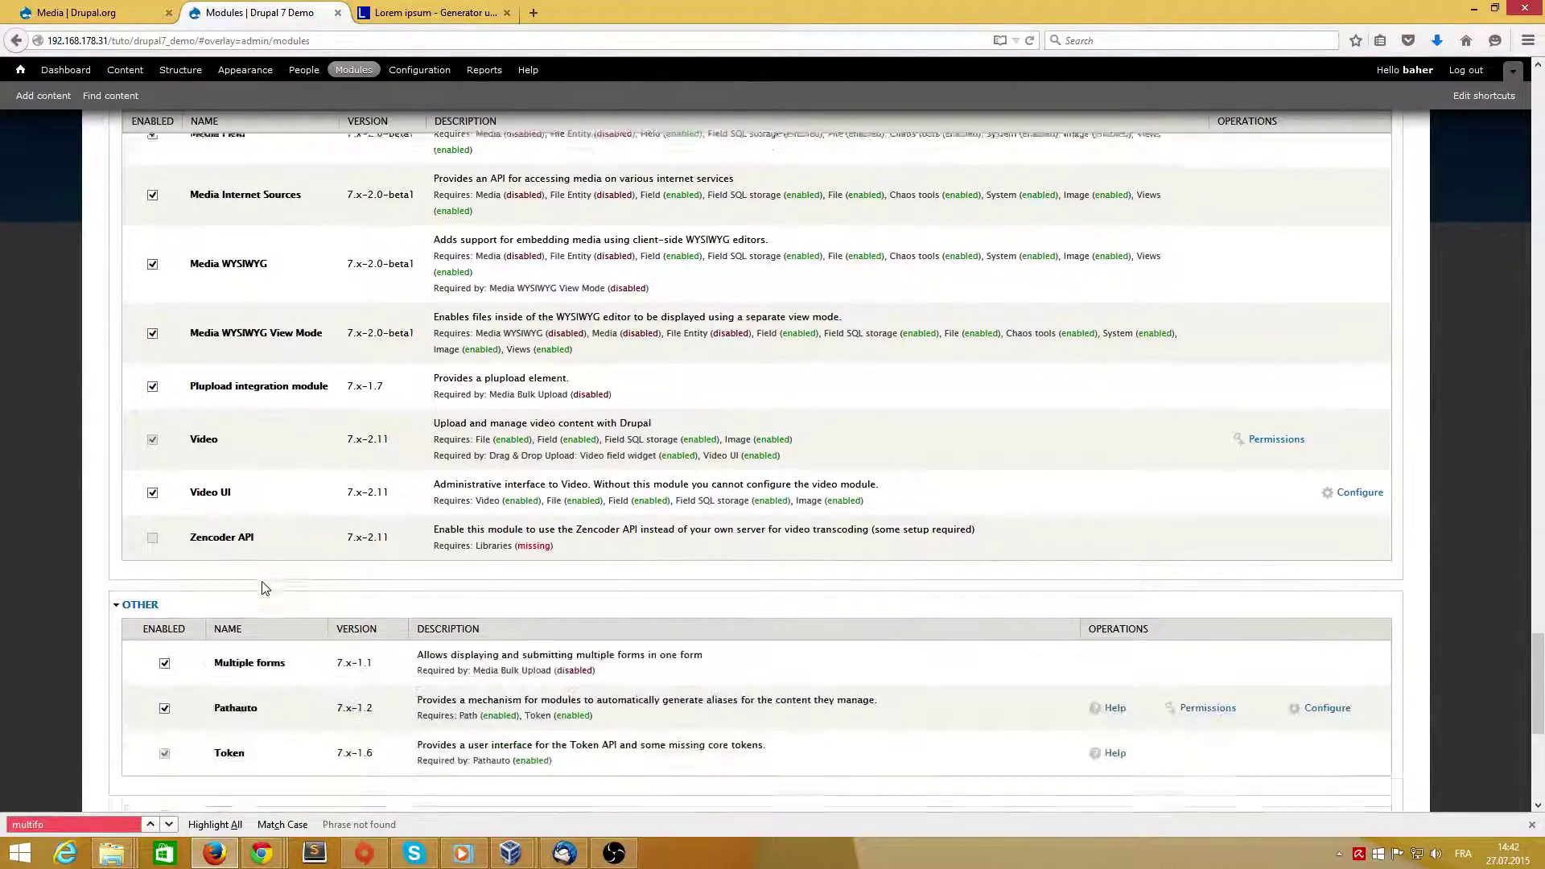
scroll(262, 583, down, 4)
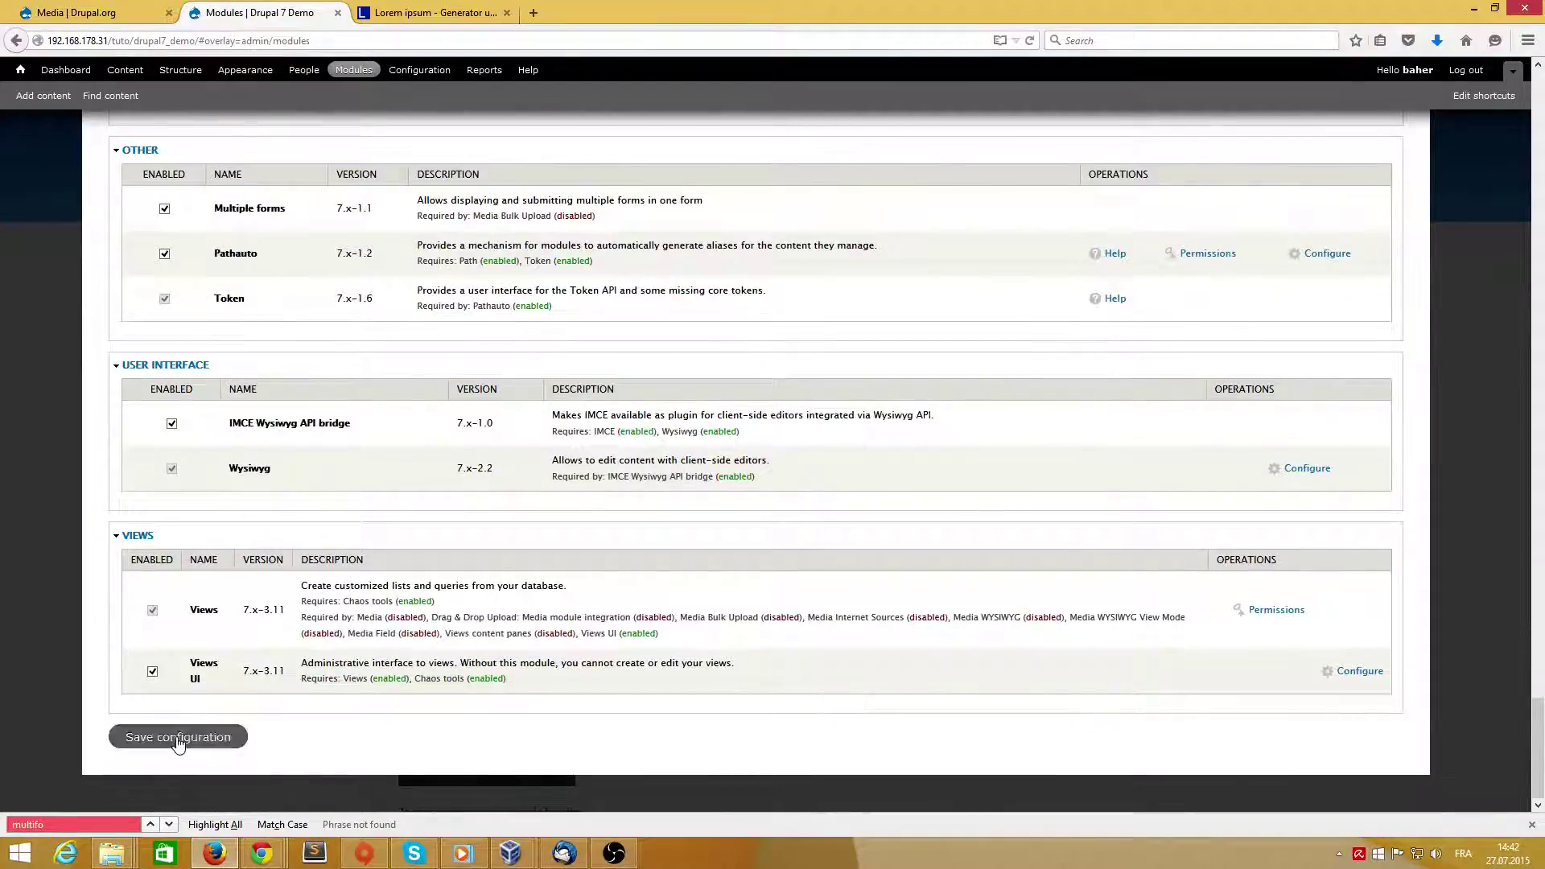
click(133, 736)
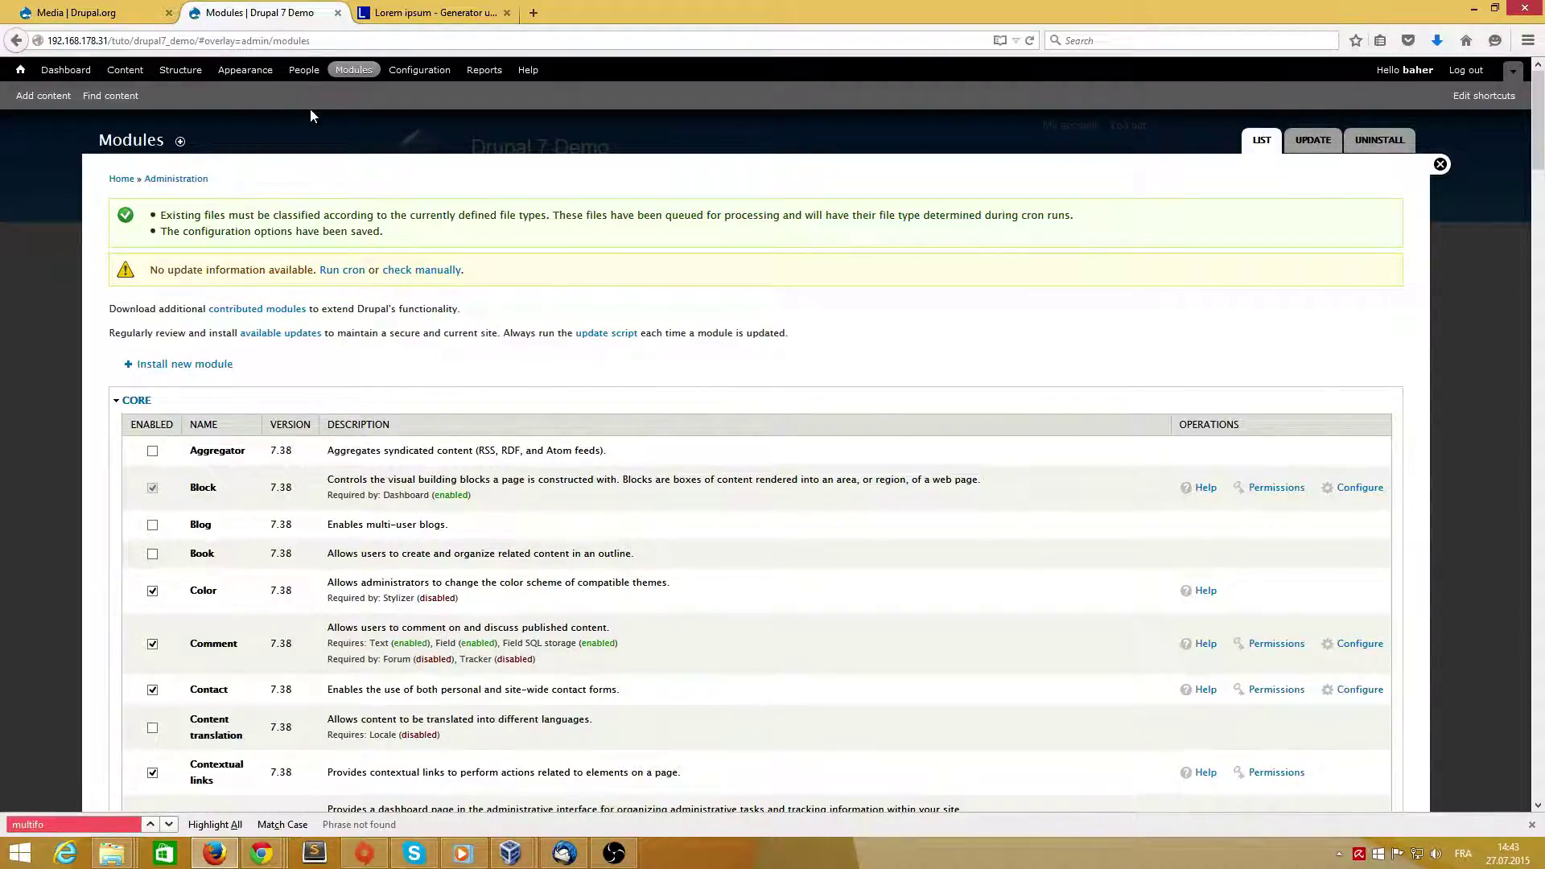
Open the Media browser settings from the site configuration.
click(413, 78)
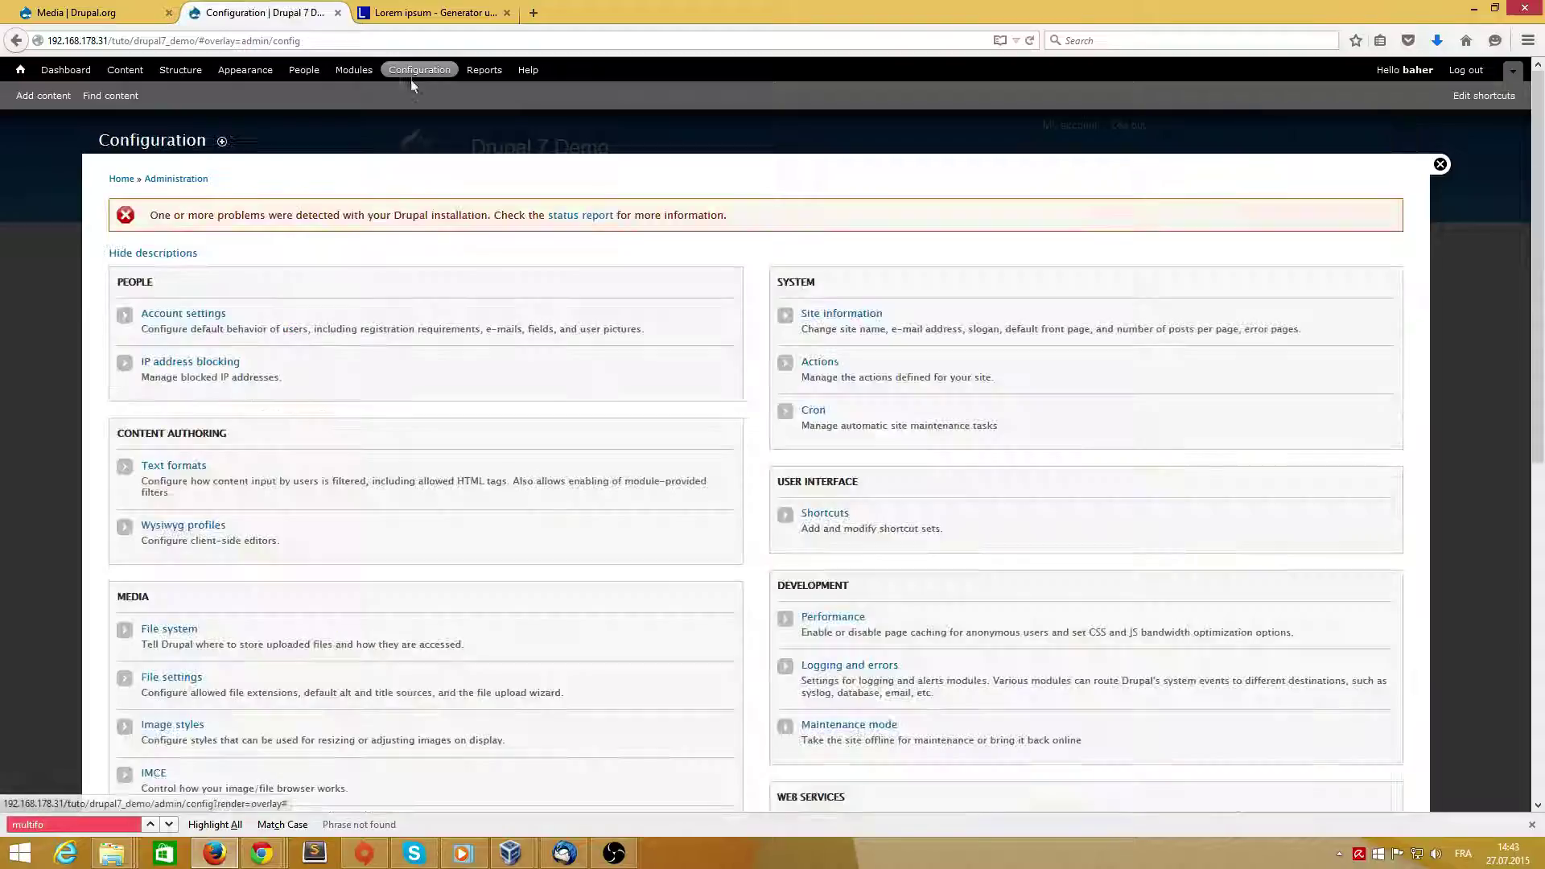
scroll(421, 378, down, 5)
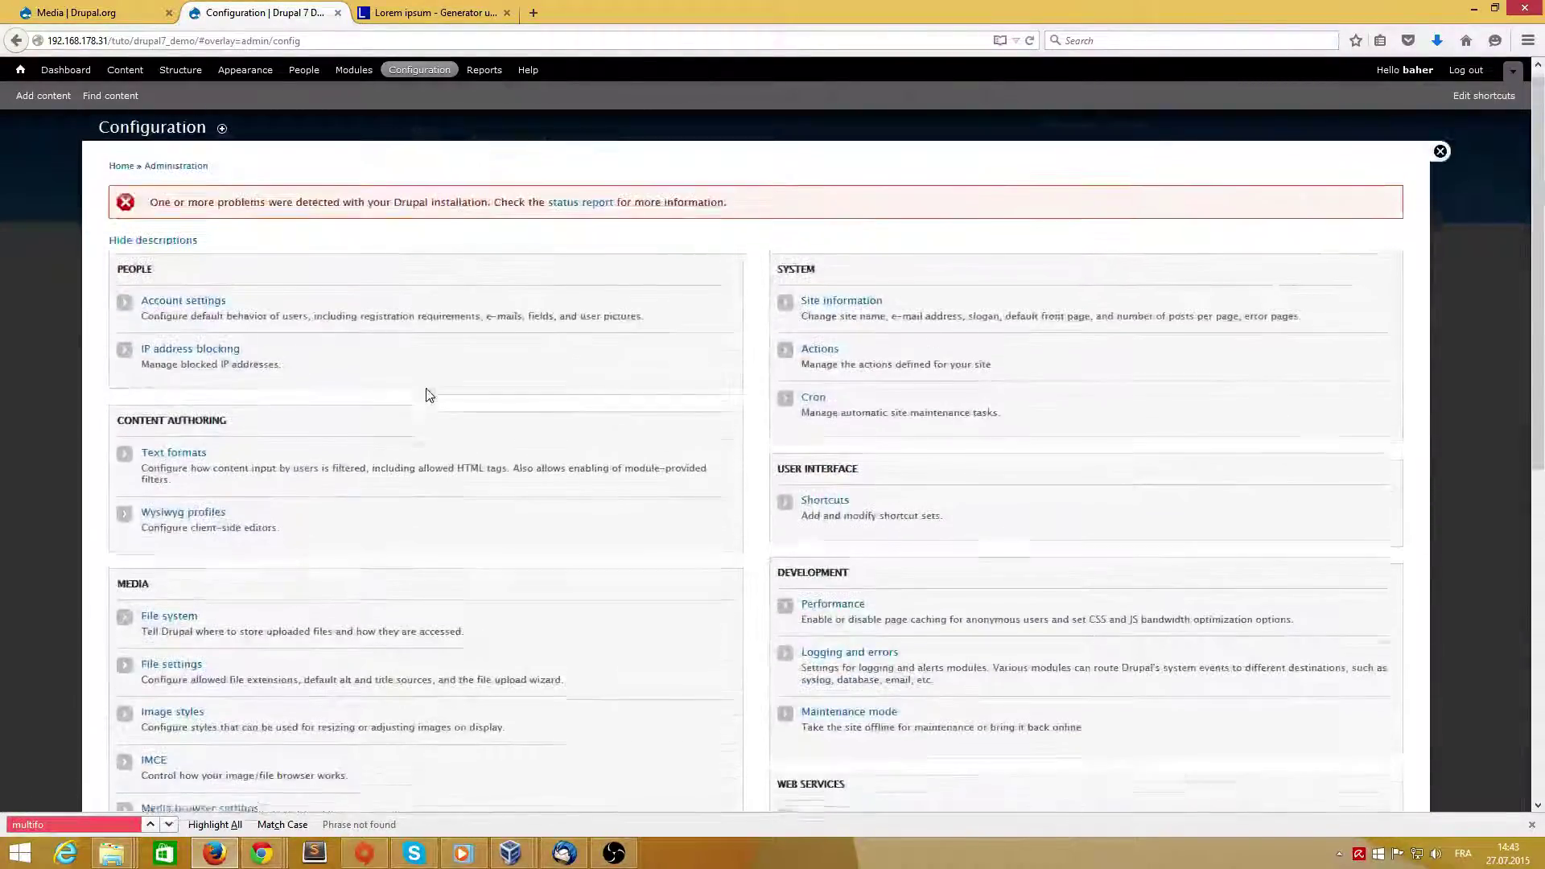
scroll(426, 394, down, 5)
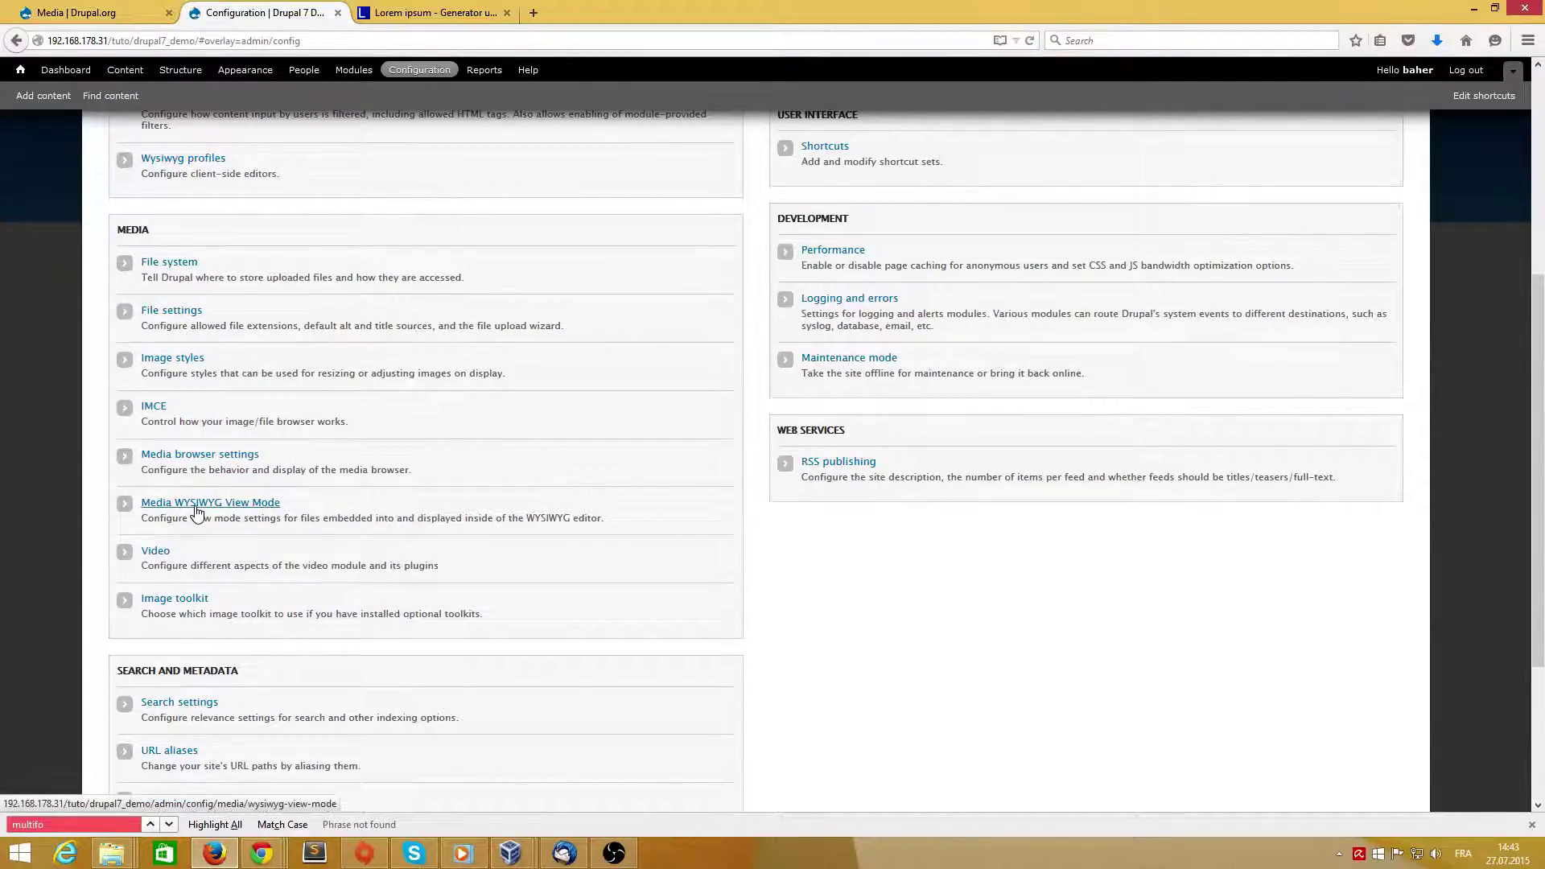
click(200, 456)
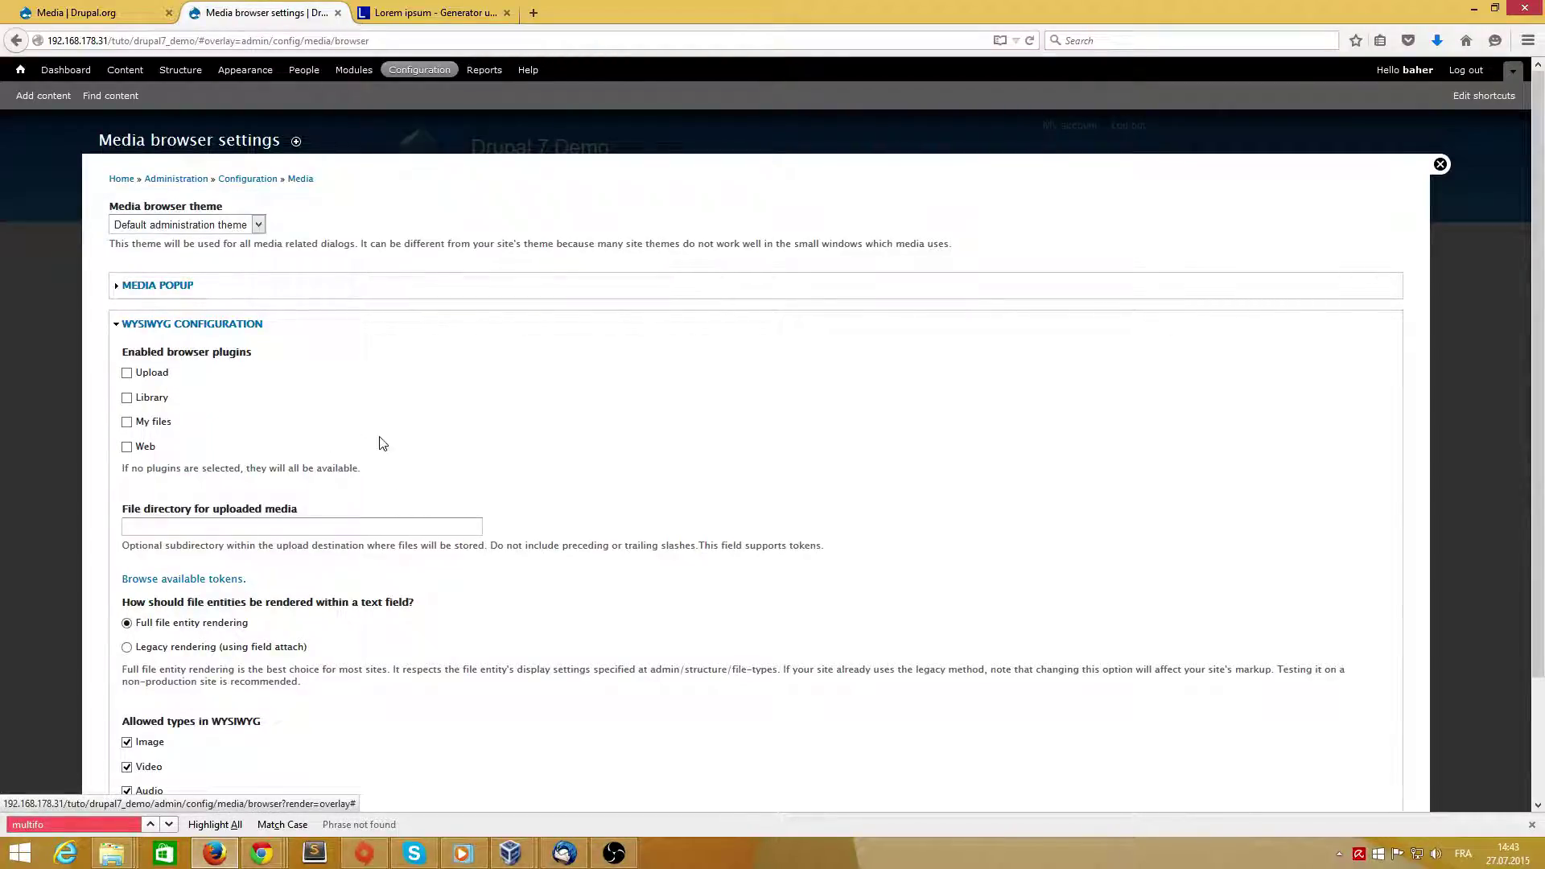
Set the media popup's Draggable and Resizable options to True and save the media browser configuration.
click(158, 284)
scroll(522, 342, up, 5)
click(165, 488)
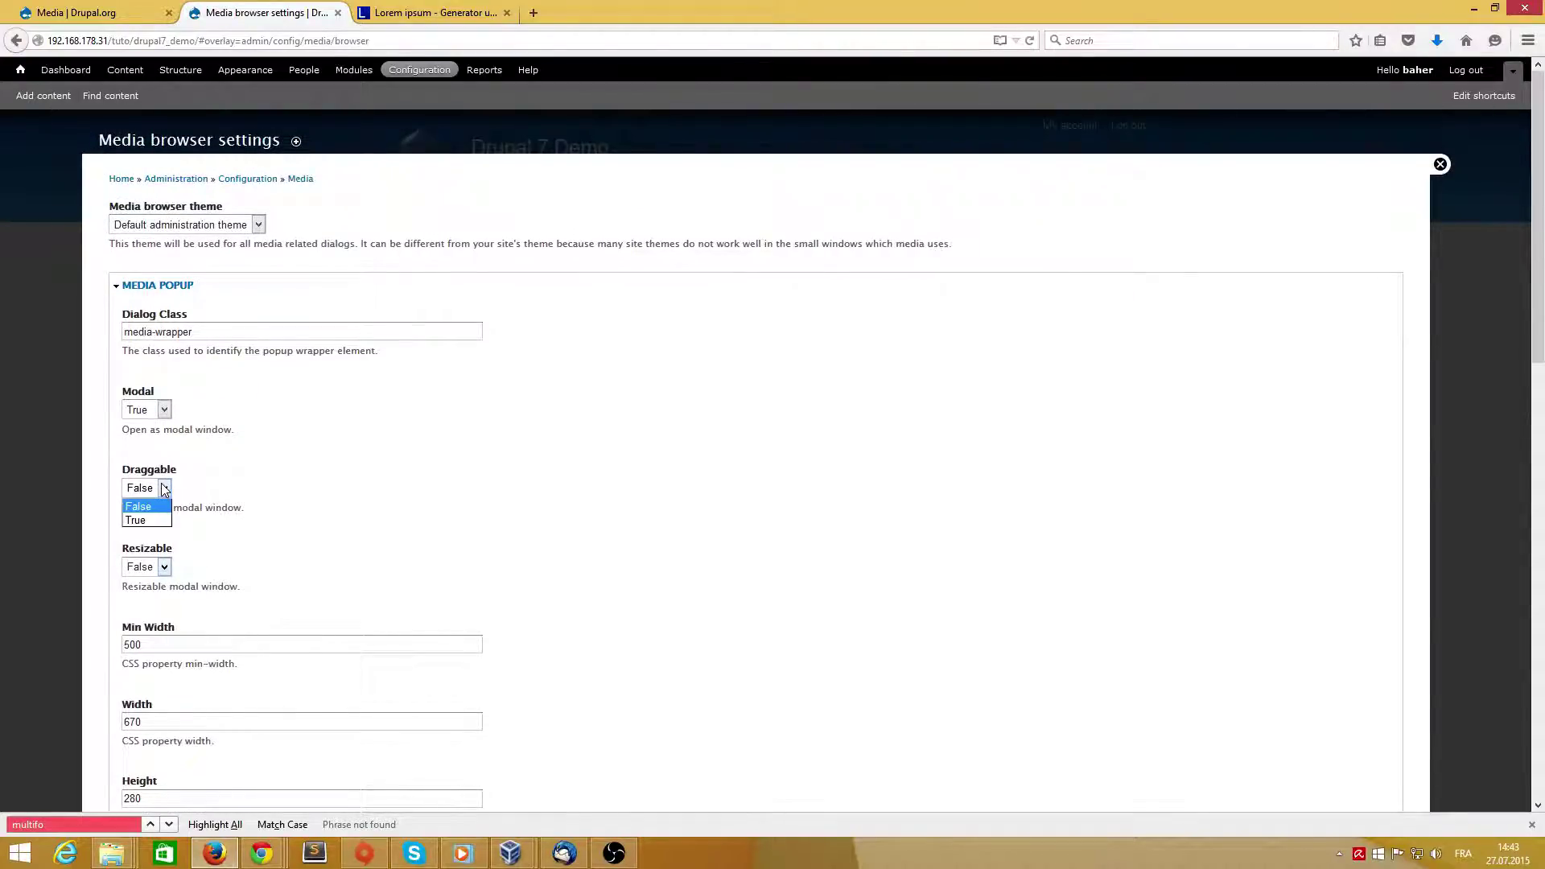
click(150, 521)
click(135, 598)
scroll(482, 566, down, 3)
scroll(488, 564, down, 6)
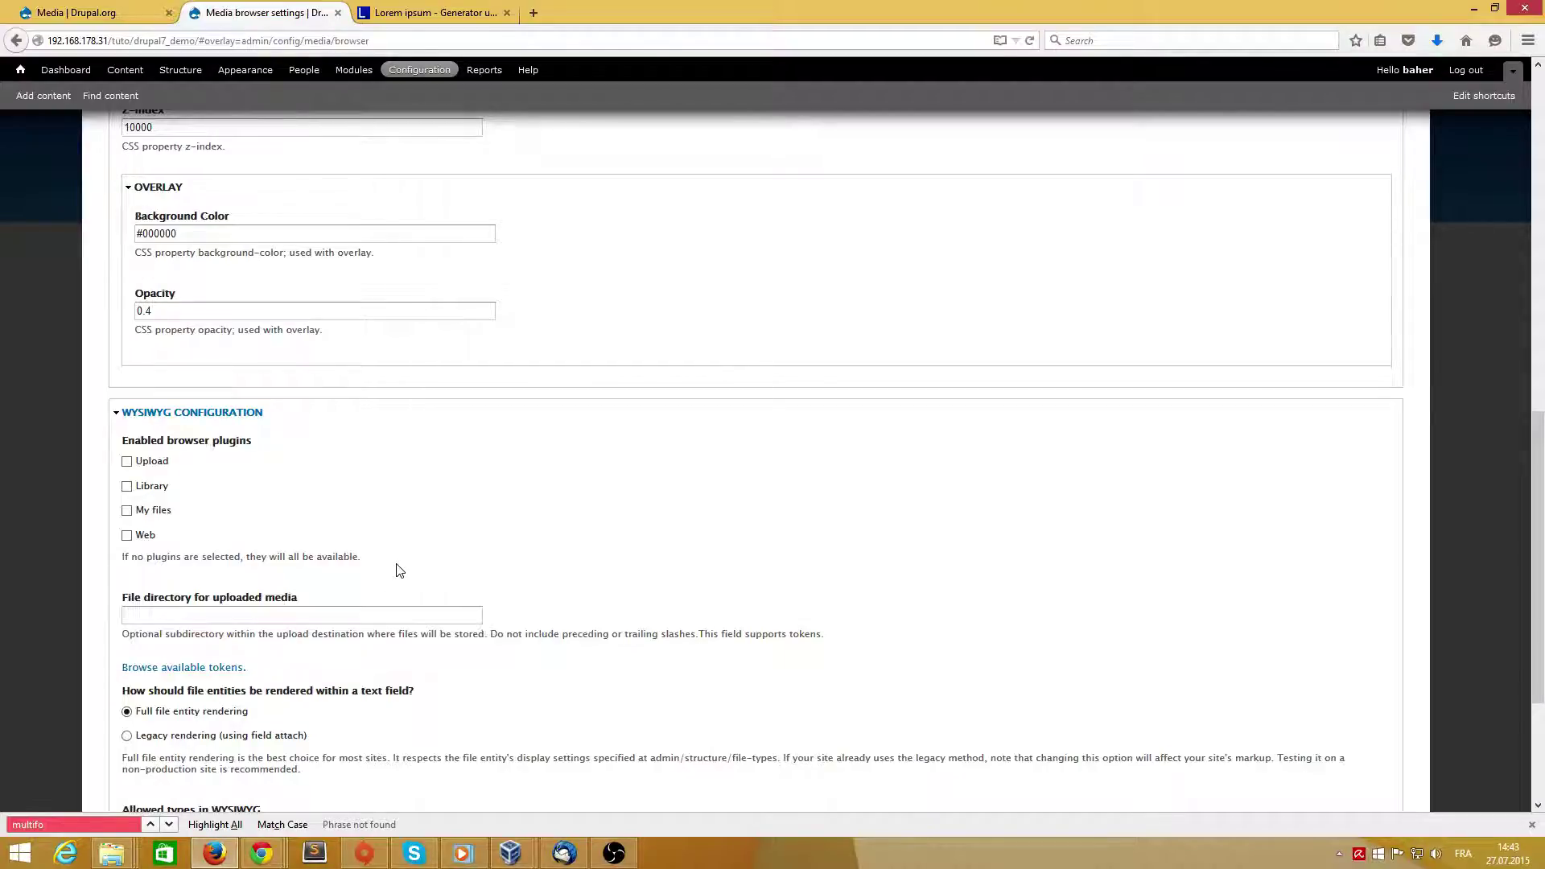
scroll(400, 570, down, 3)
click(146, 384)
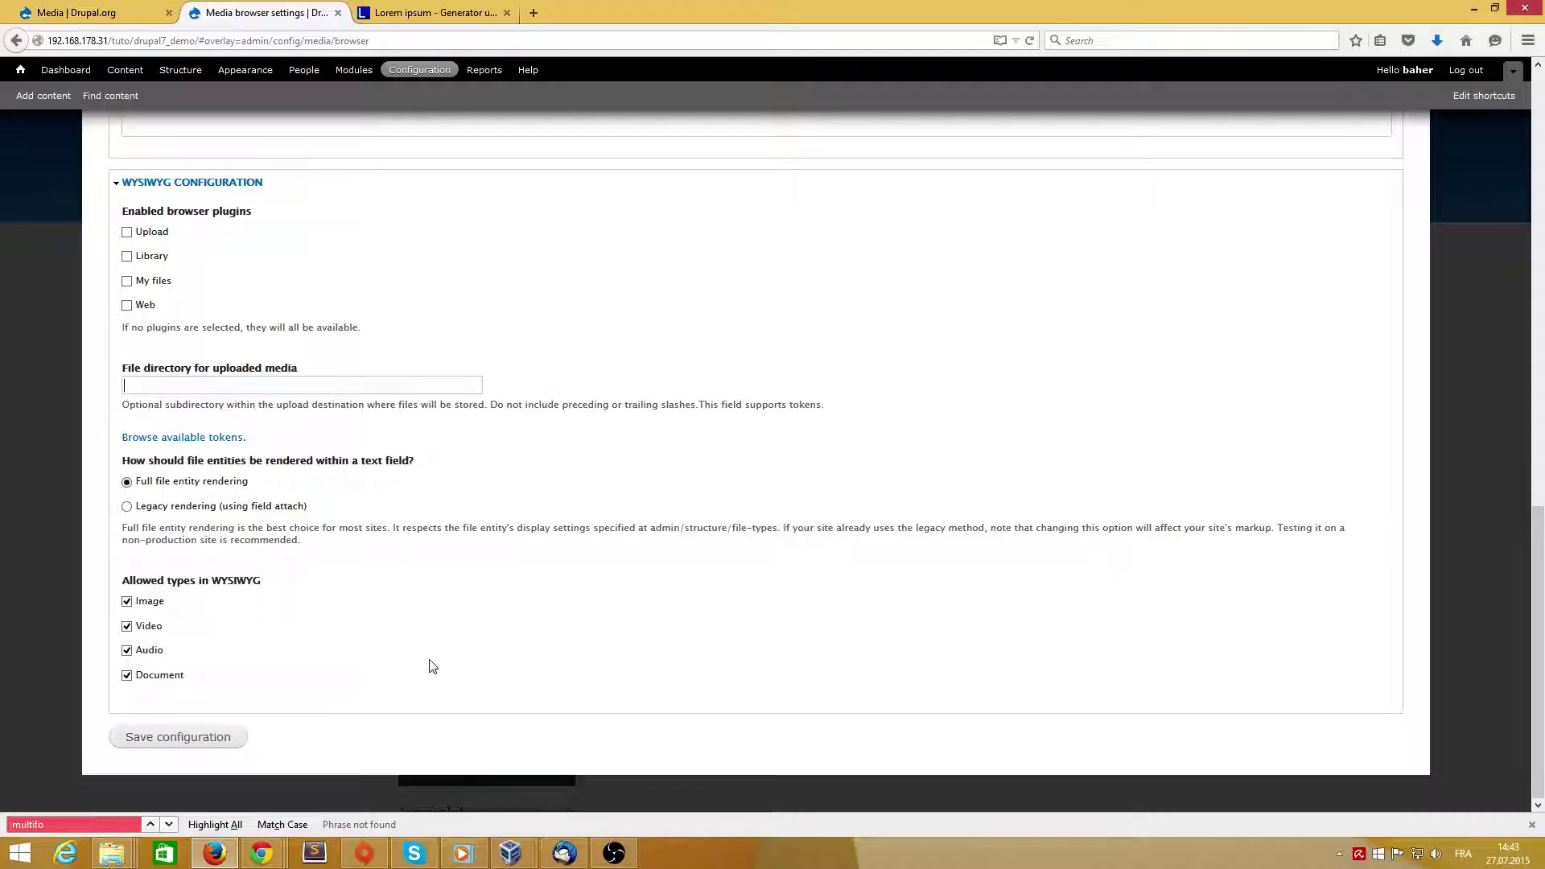
click(210, 743)
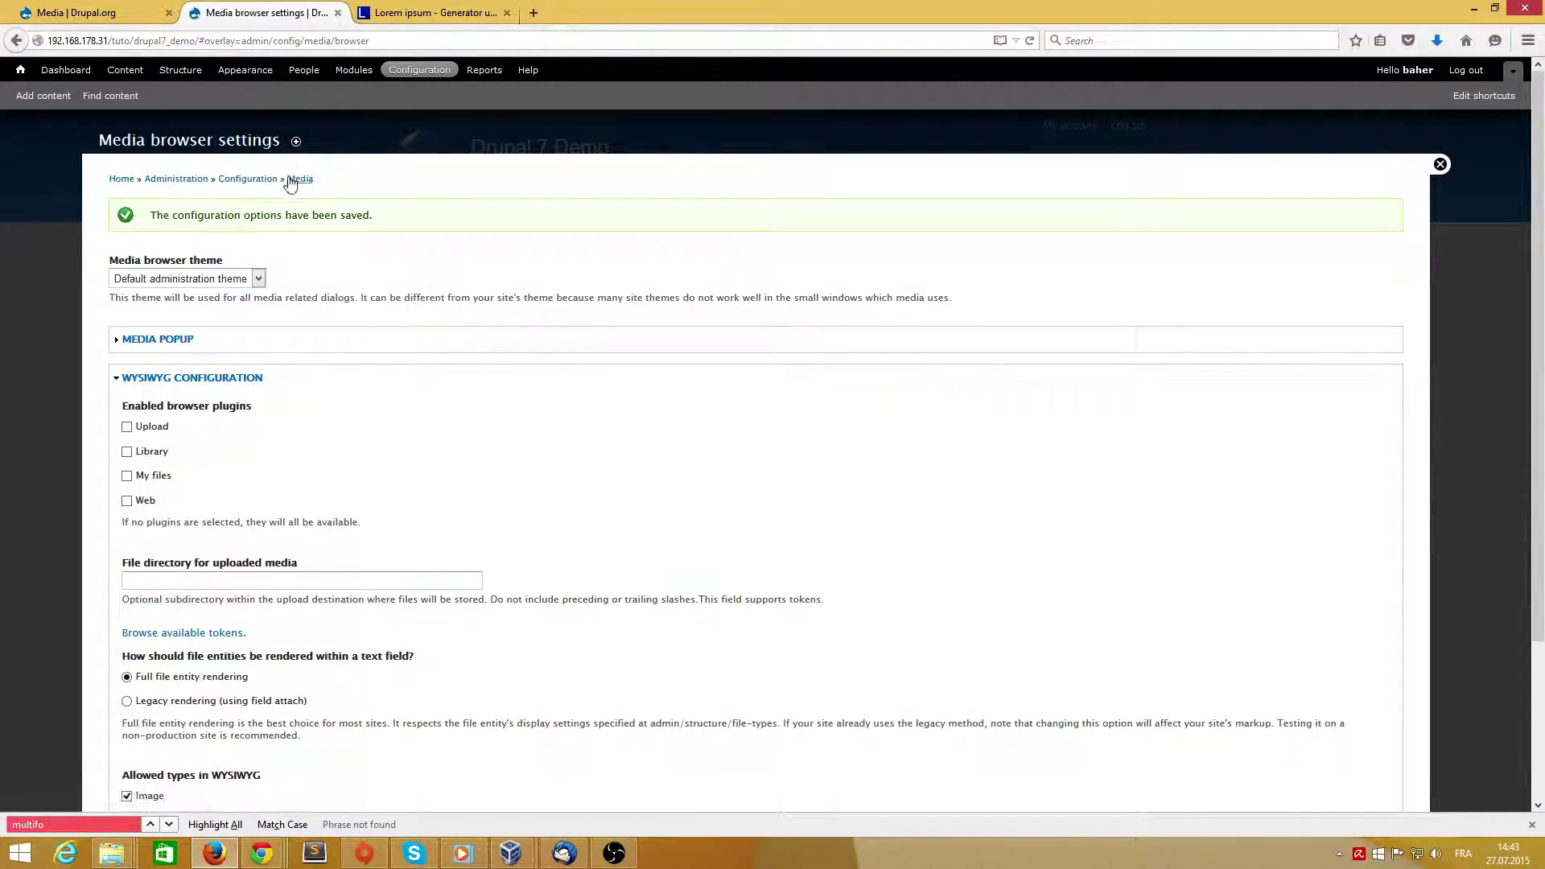
Return to the site configuration and open the Wysiwyg profile of the Filtered HTML text format for editing.
click(258, 180)
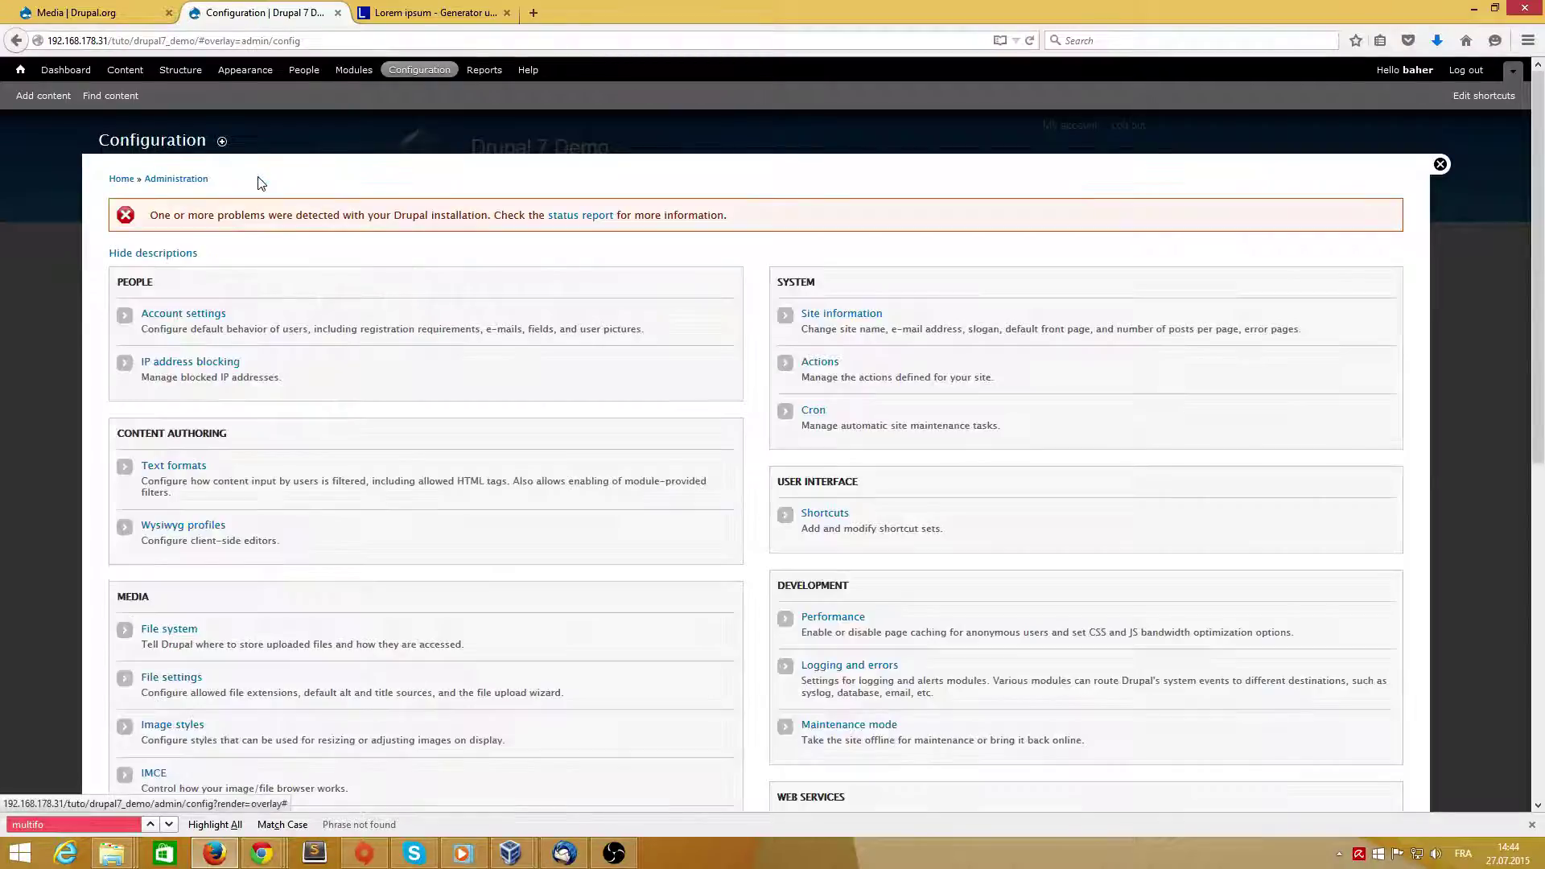
scroll(189, 492, down, 2)
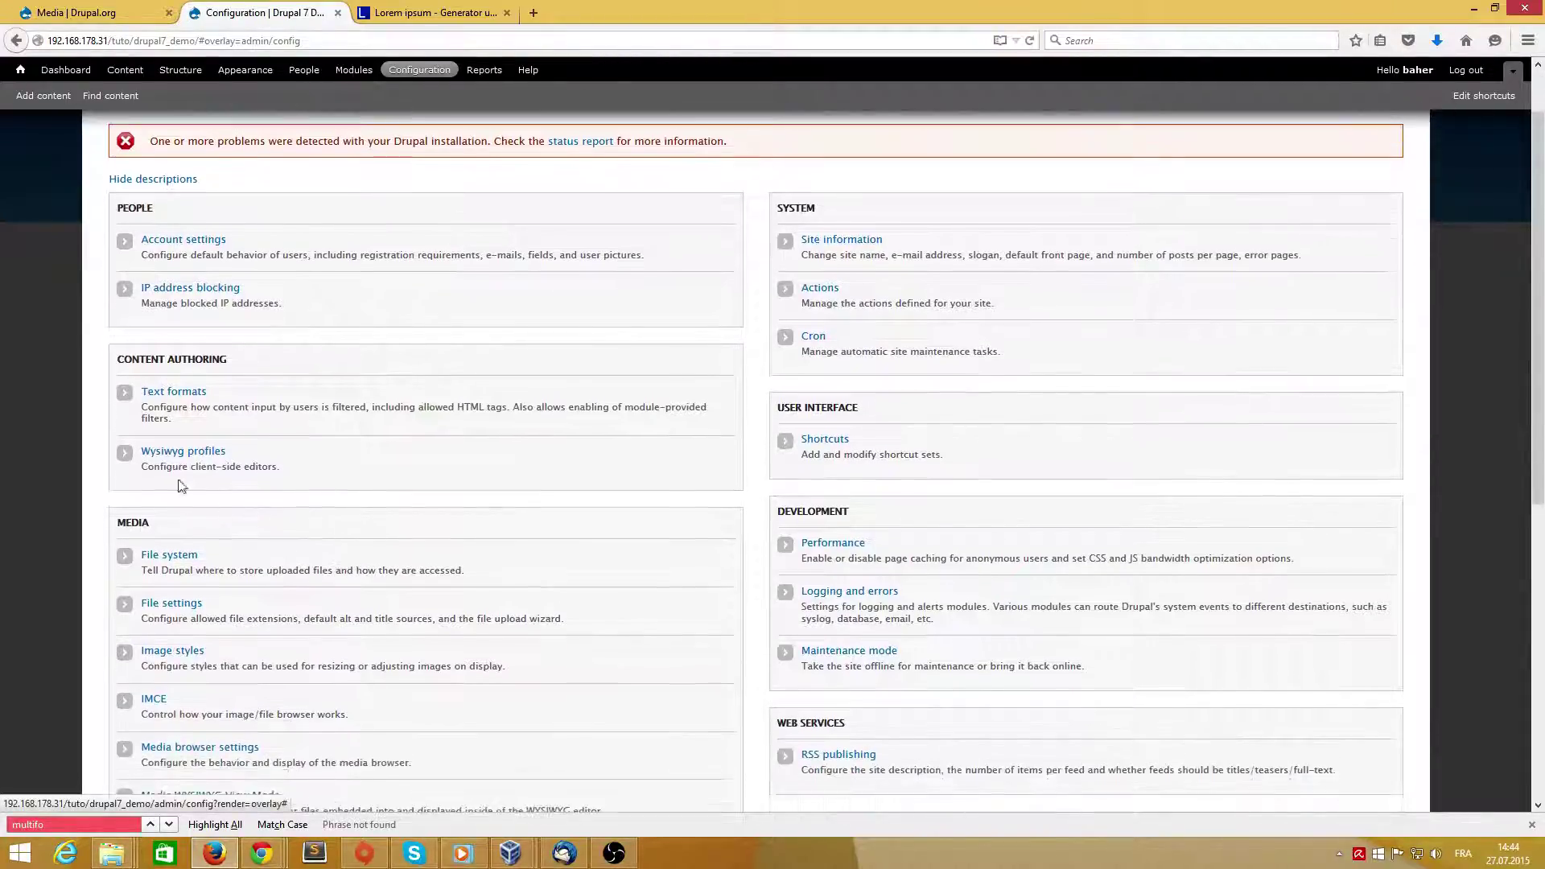
click(166, 447)
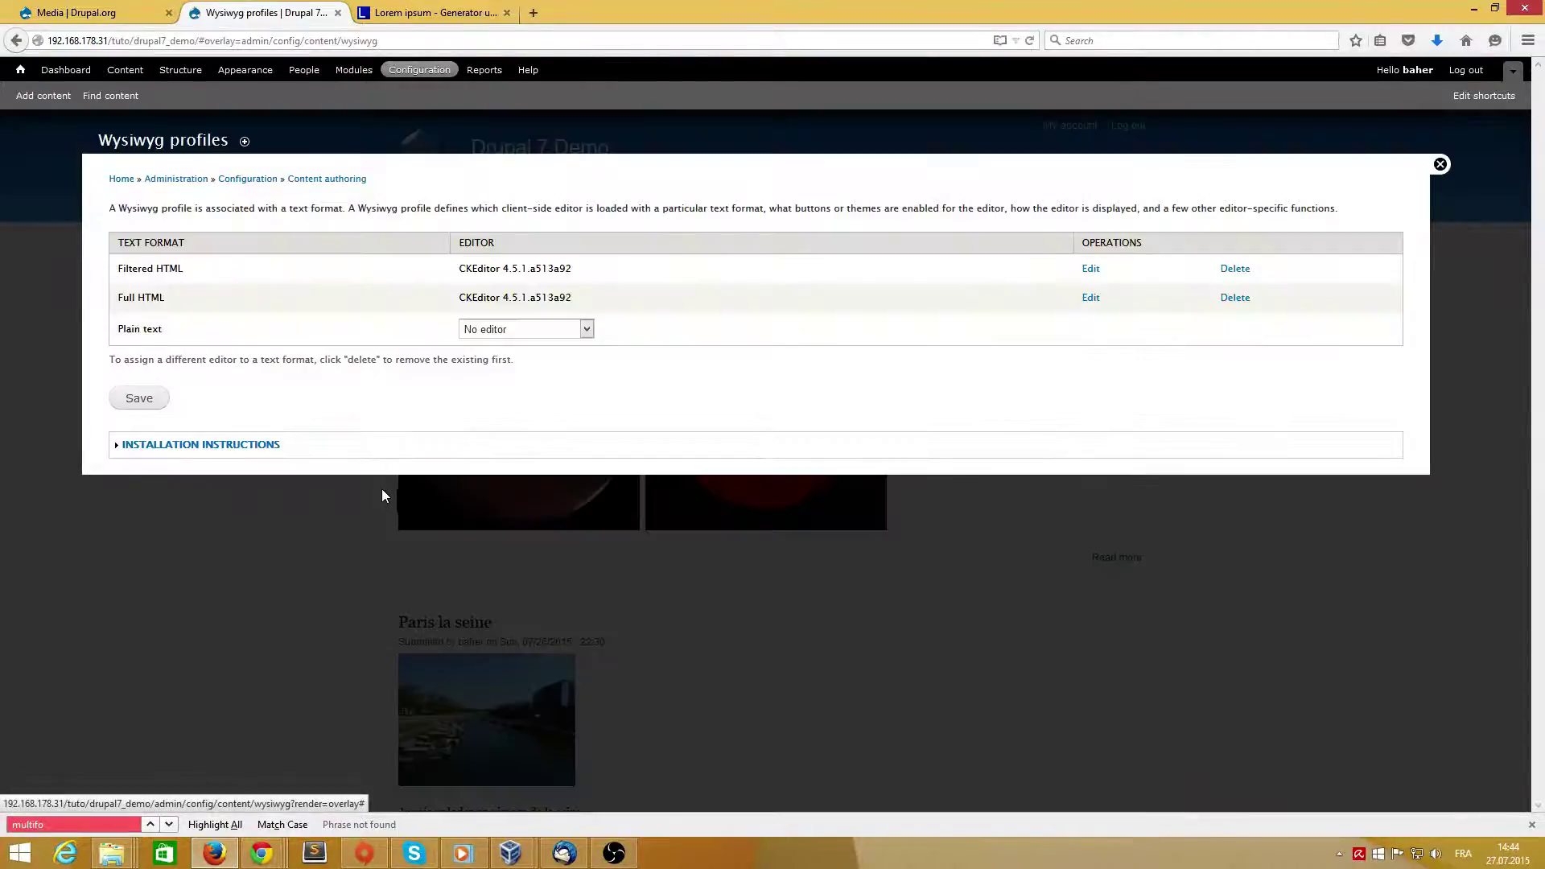
click(1092, 271)
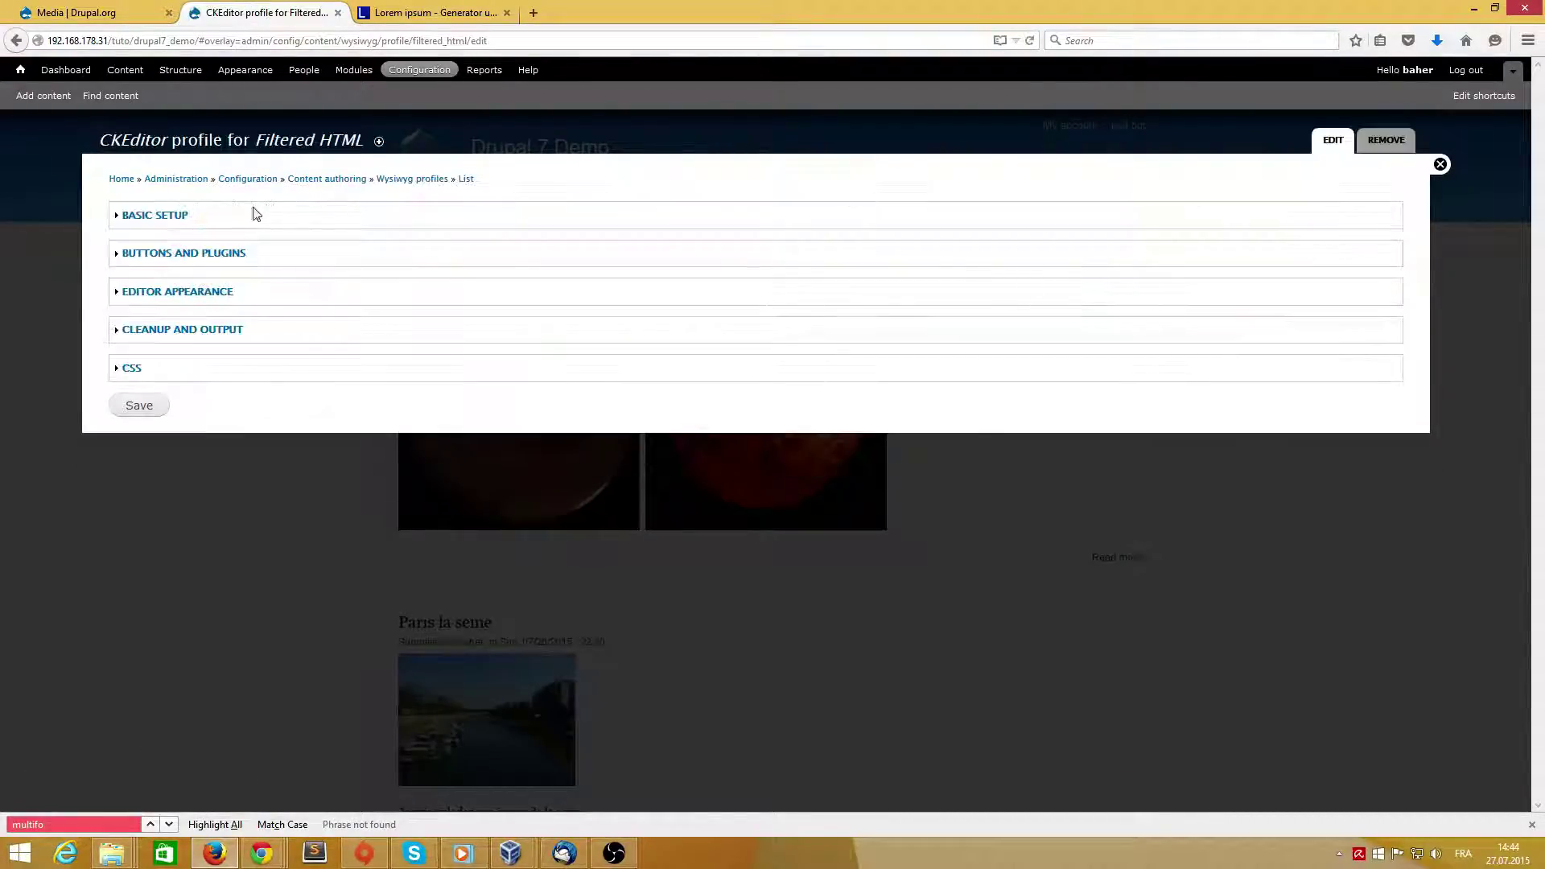
Review the buttons and plugins of the Filtered HTML editor profile, including Media browser, and save the profile.
click(198, 254)
scroll(486, 414, down, 2)
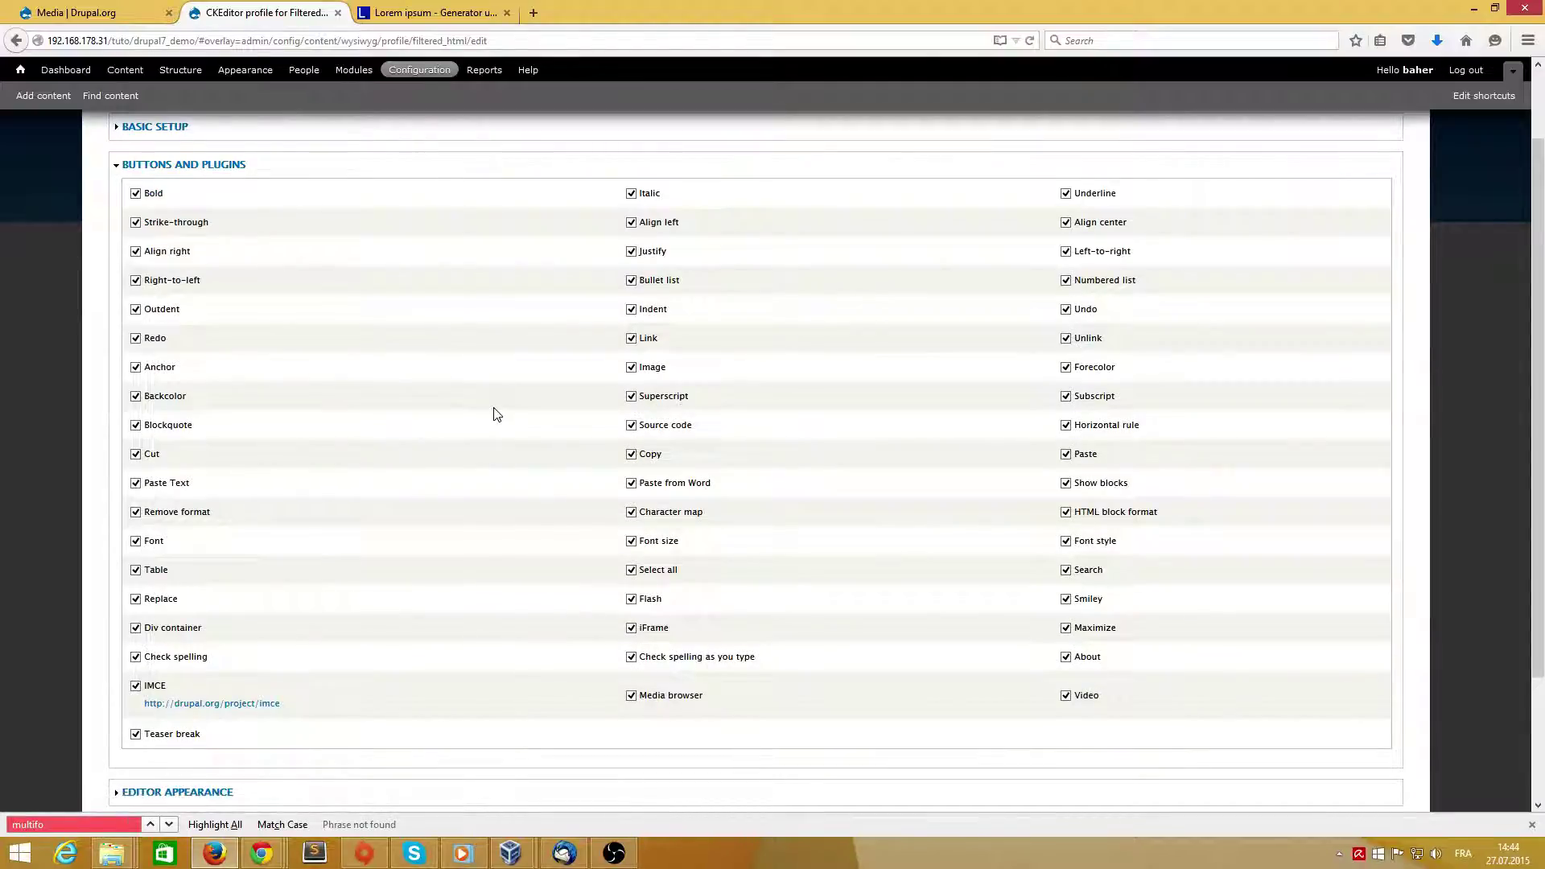
scroll(490, 572, down, 2)
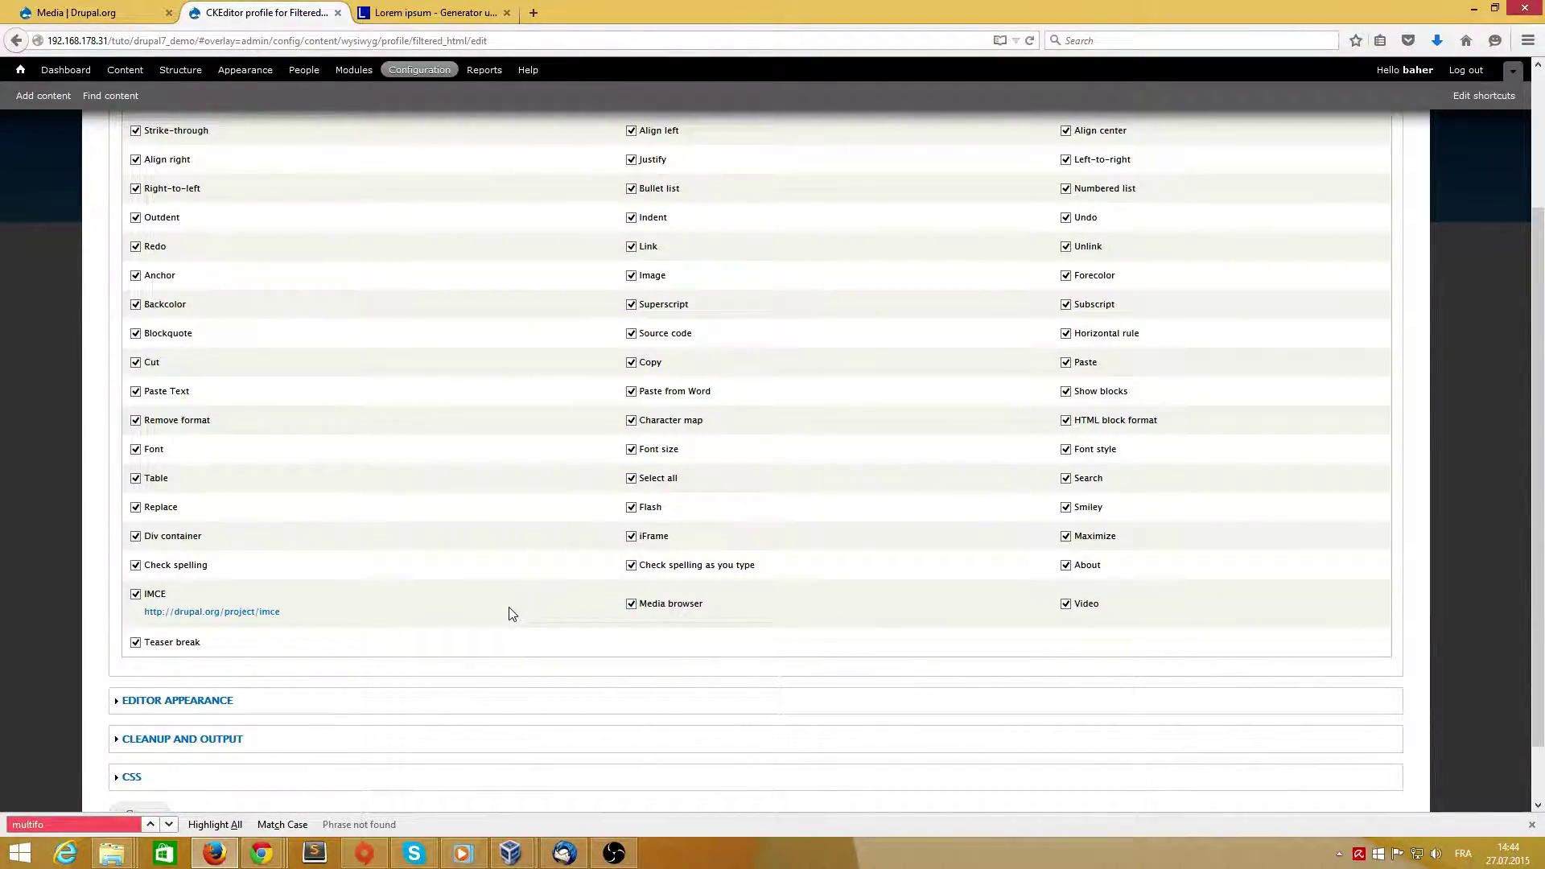
scroll(509, 614, down, 2)
click(138, 748)
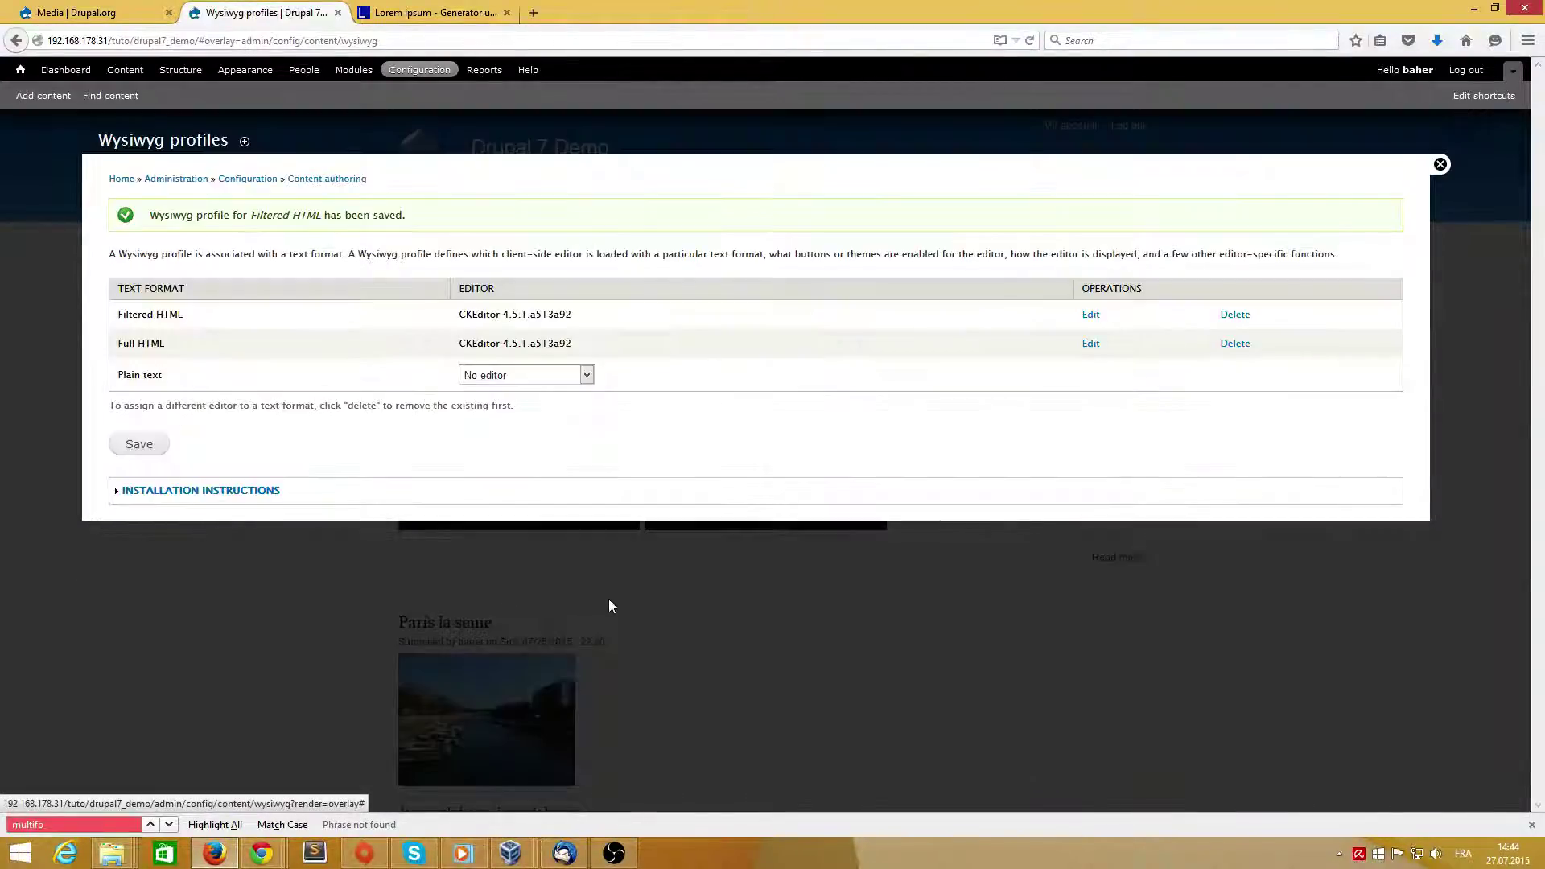
Open the Filtered HTML text format's configuration and check its Convert Media tags to markup filter.
click(326, 183)
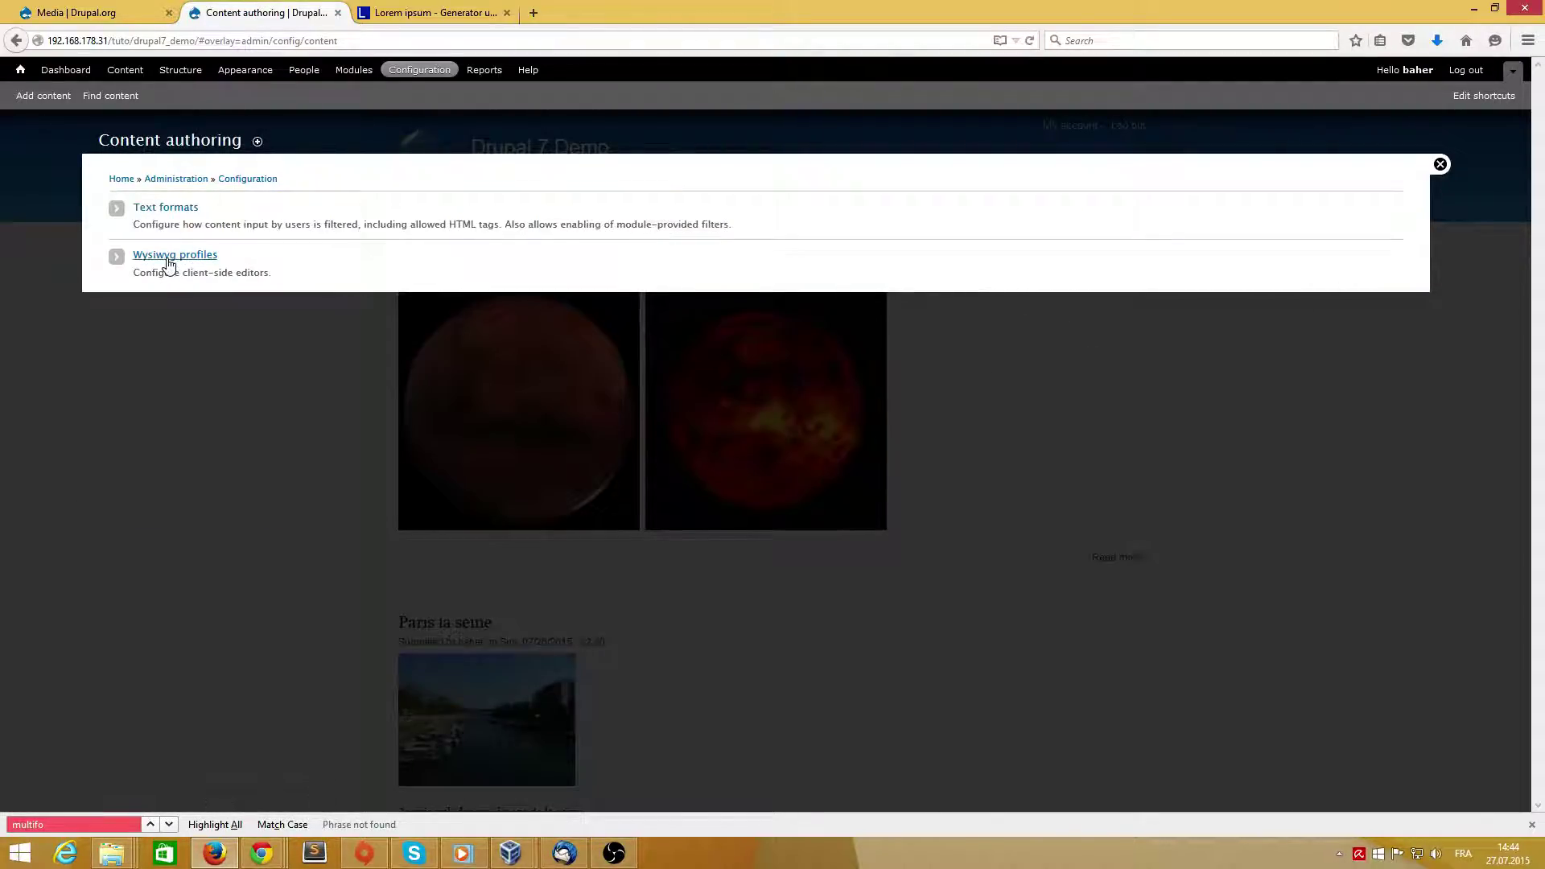
click(176, 216)
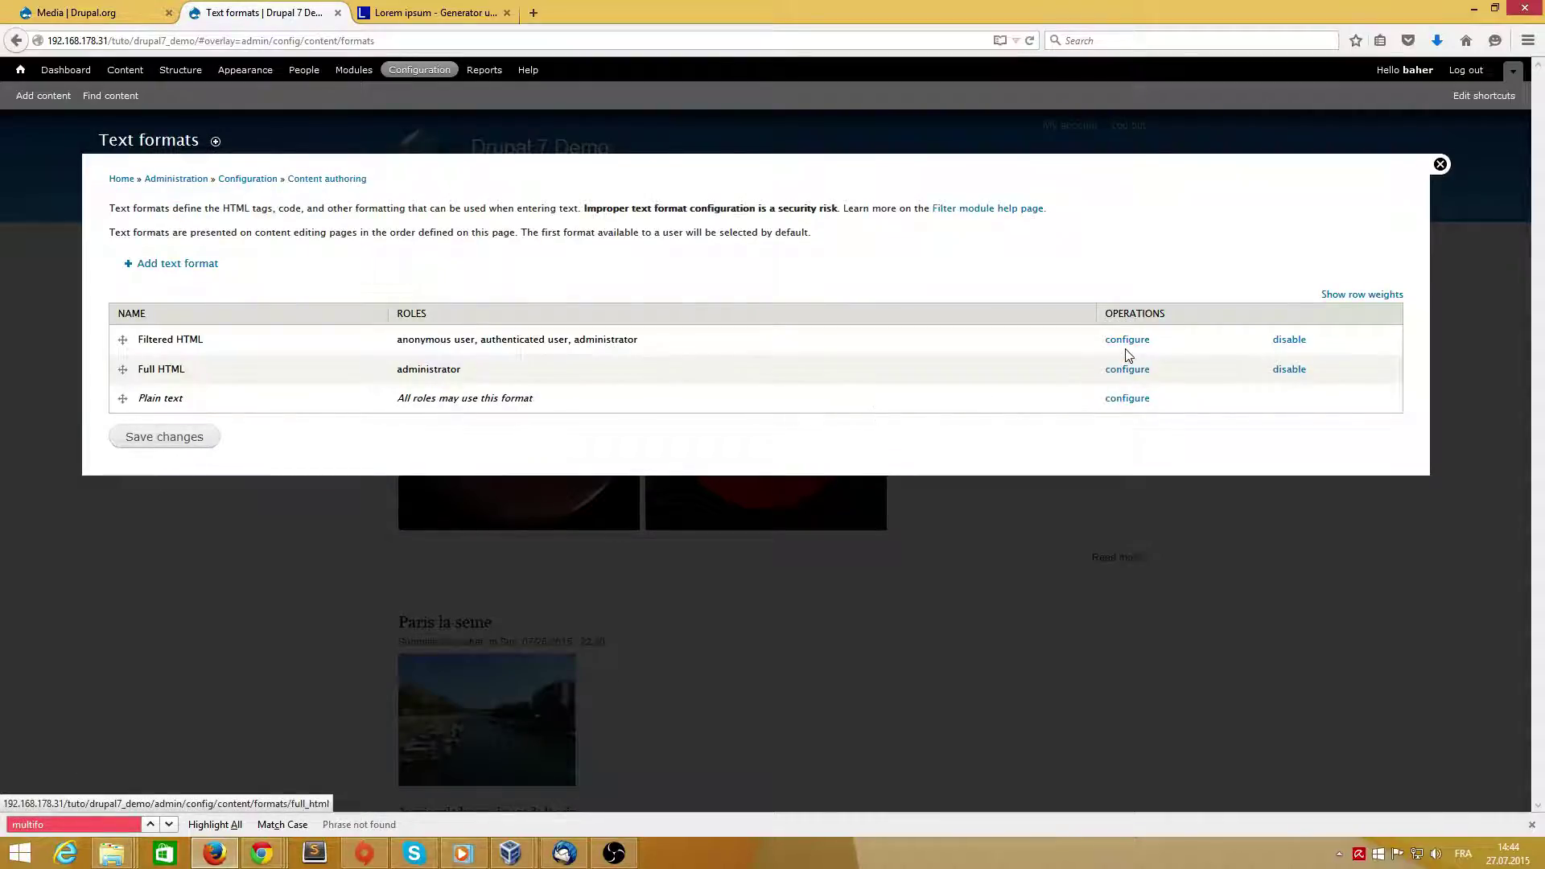
click(1127, 342)
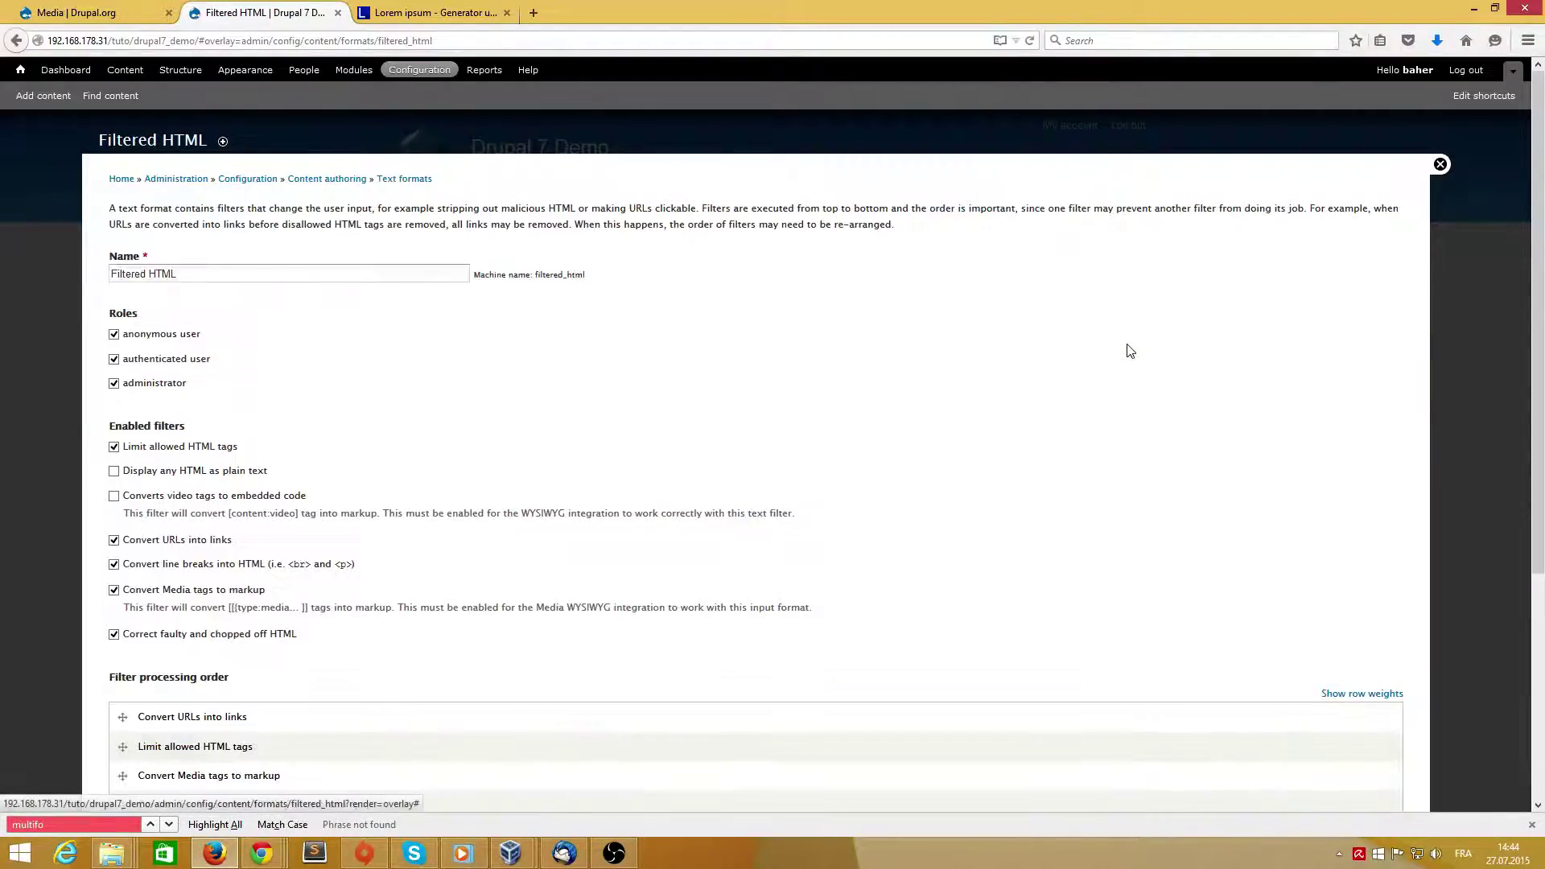
scroll(217, 548, down, 2)
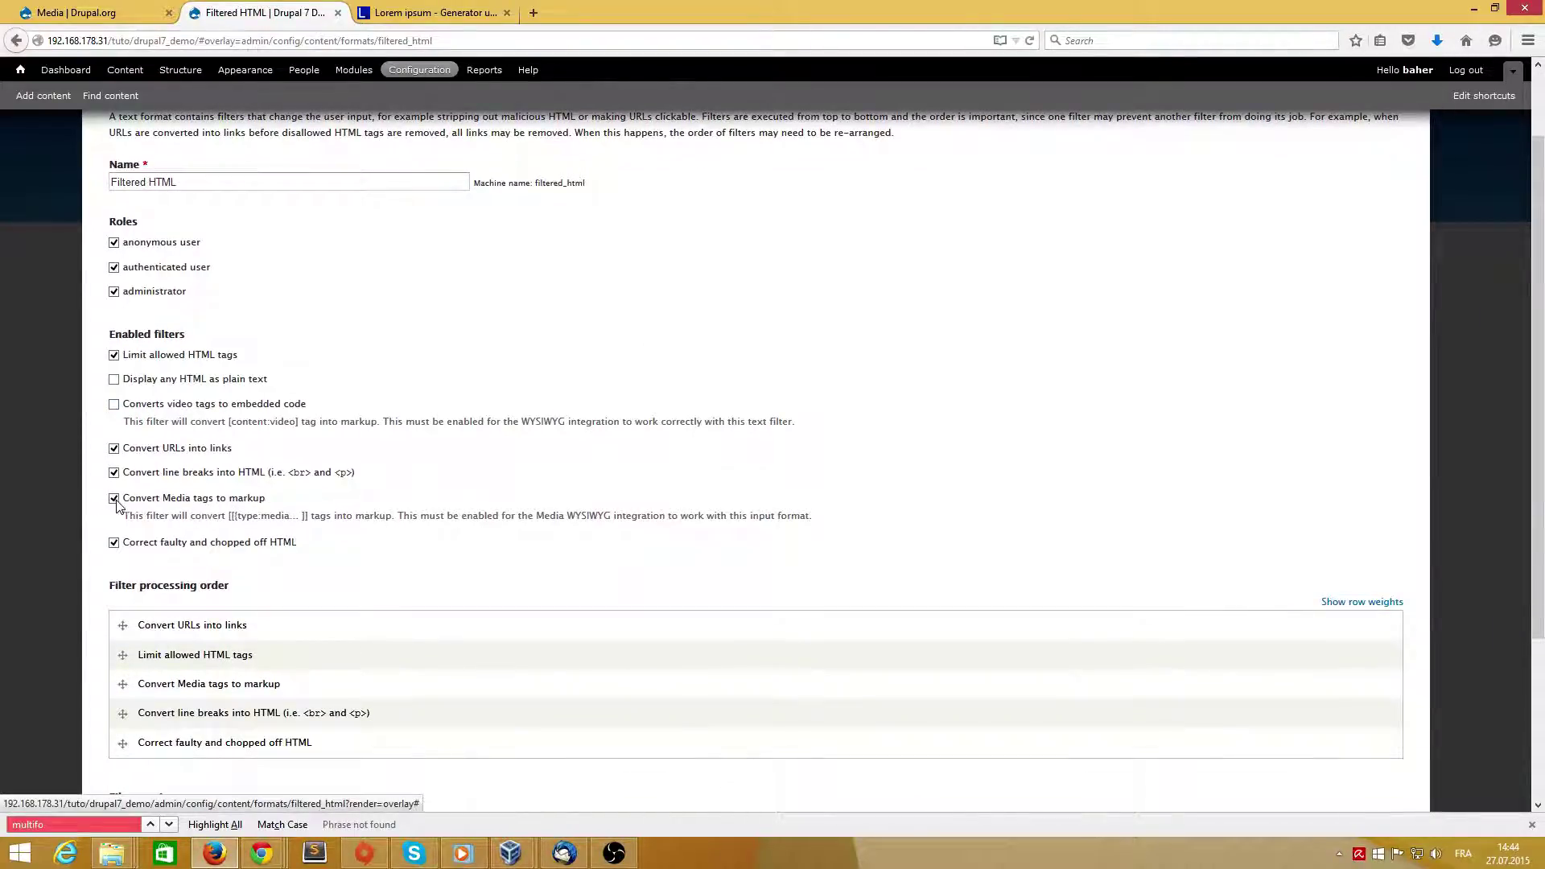
click(116, 499)
click(116, 499)
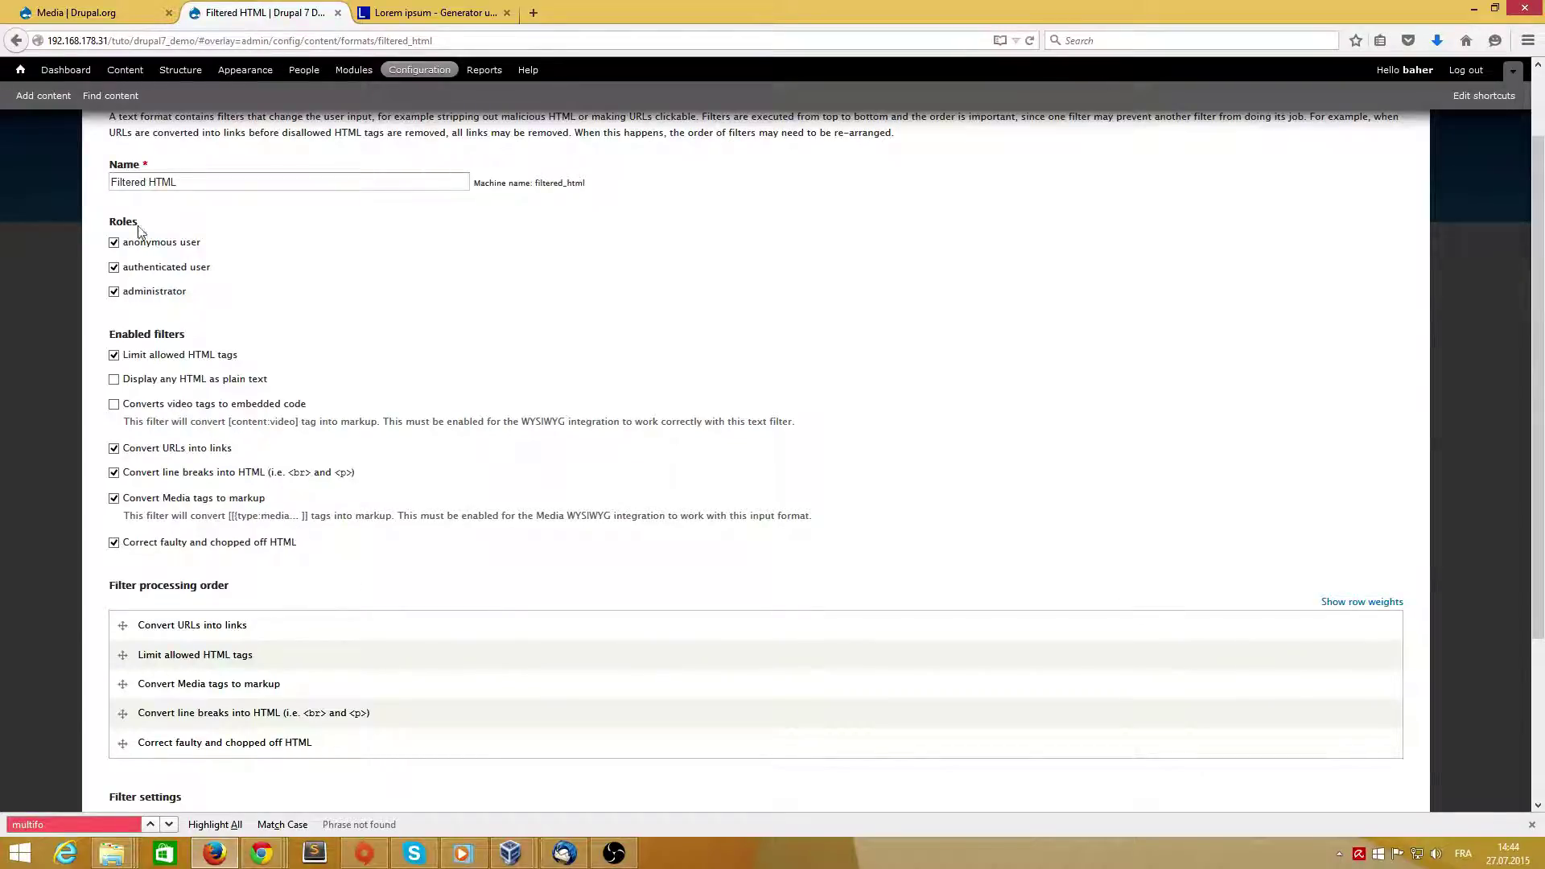
Go back to the Wysiwyg profiles and examine the buttons and plugins of the Filtered HTML profile again.
click(15, 41)
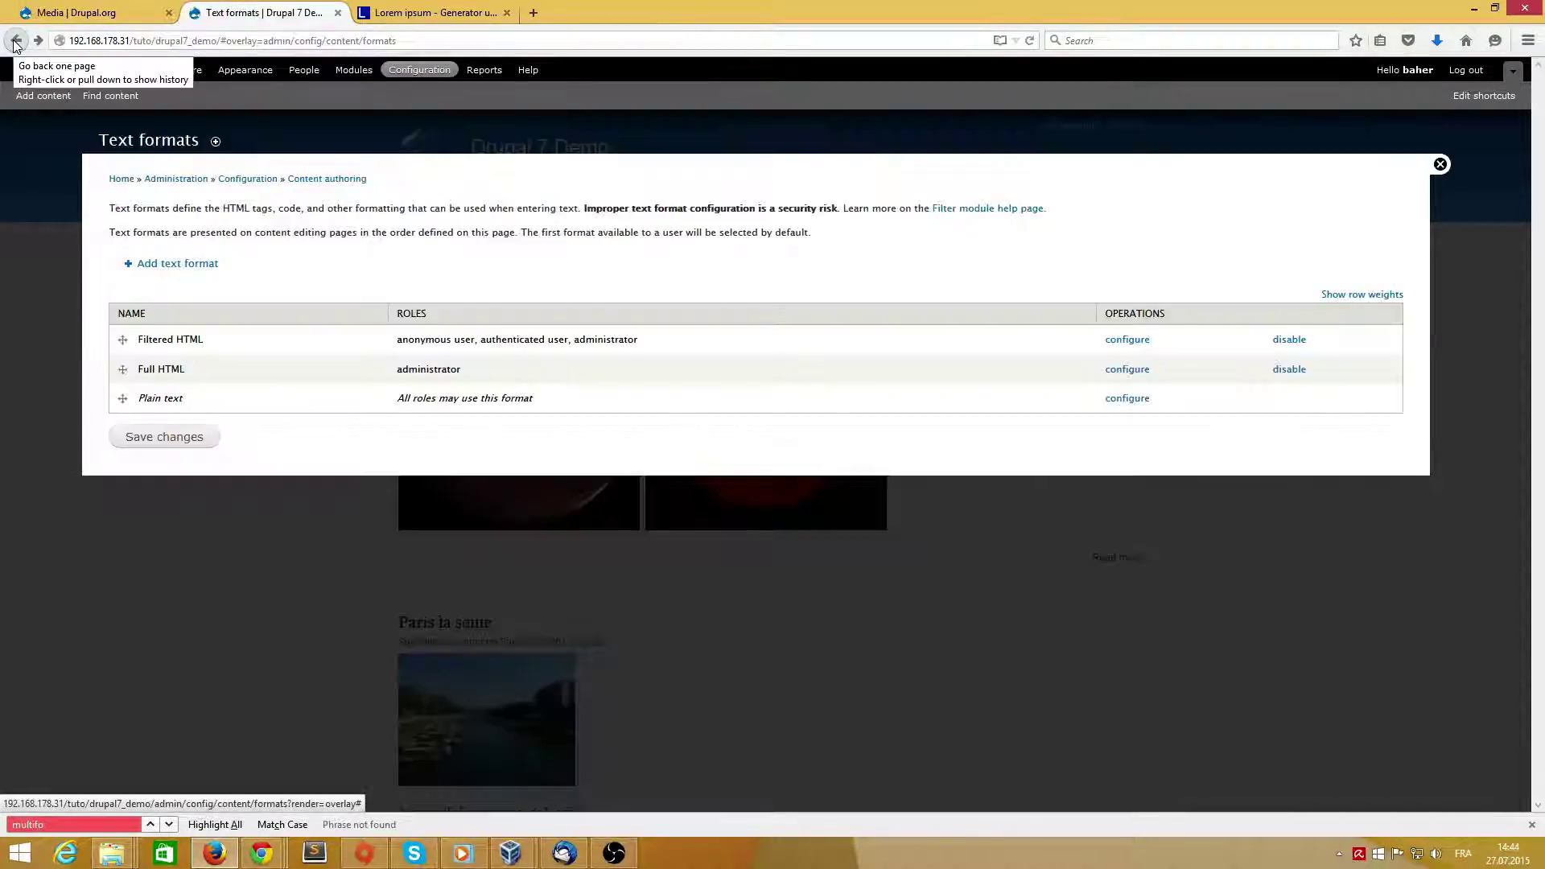
click(15, 41)
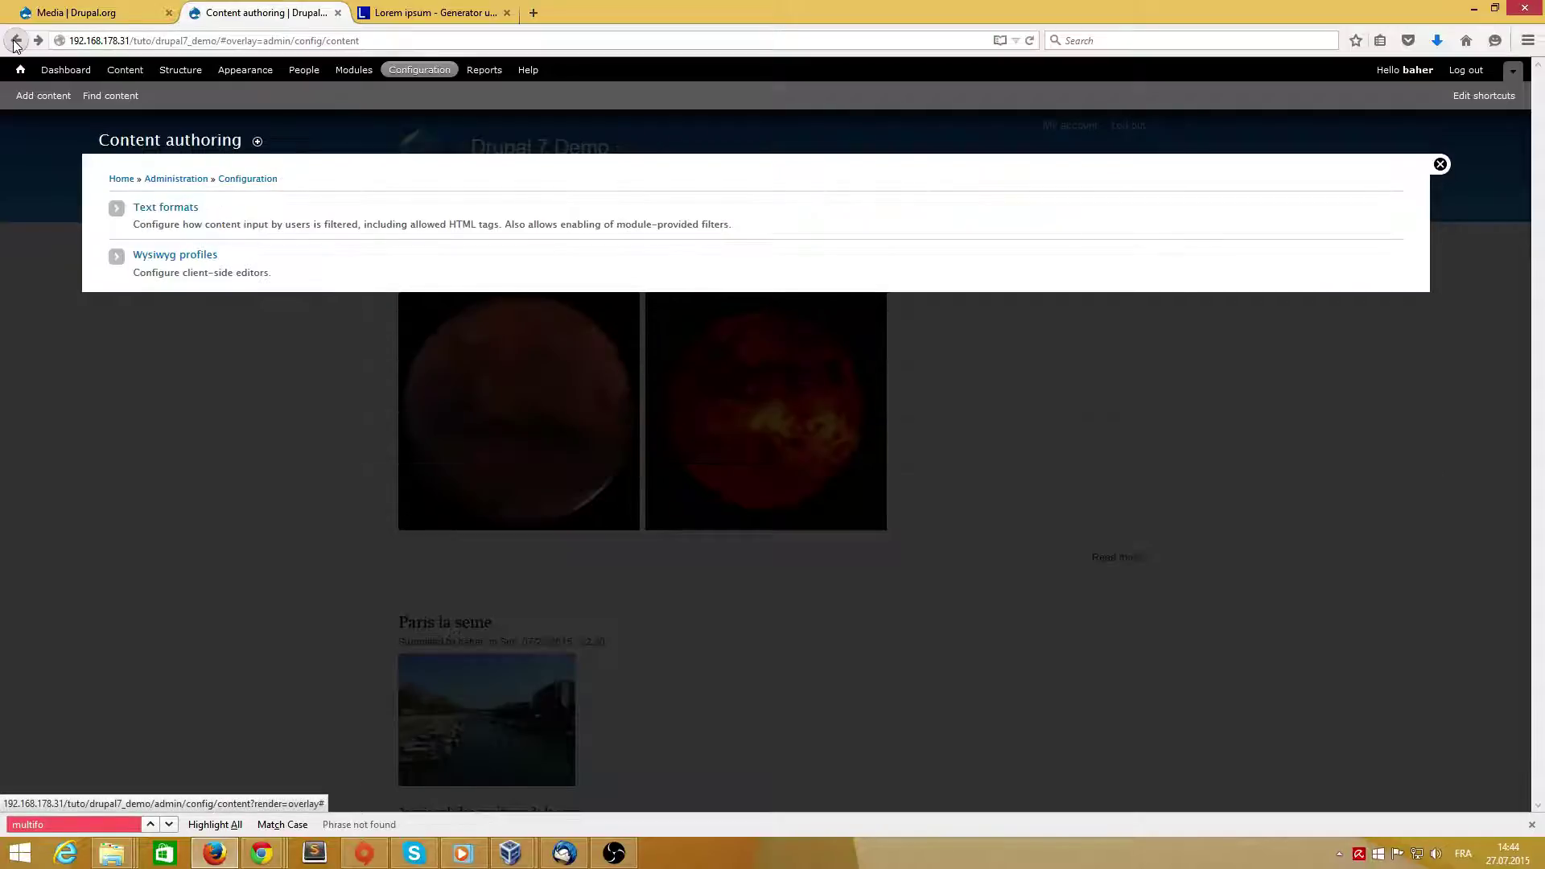
click(16, 41)
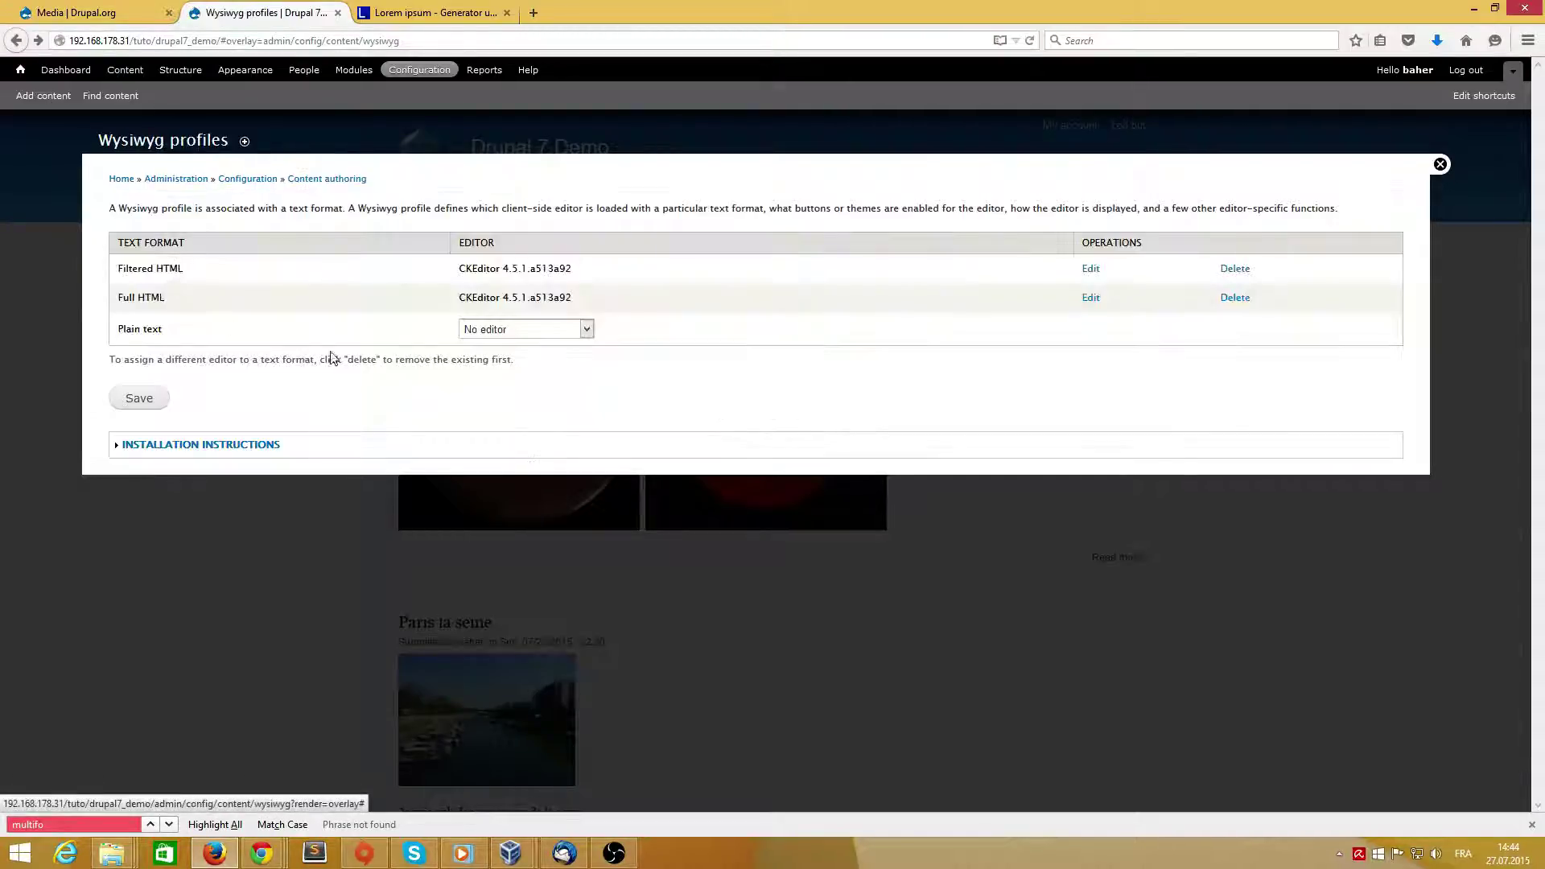
click(1091, 270)
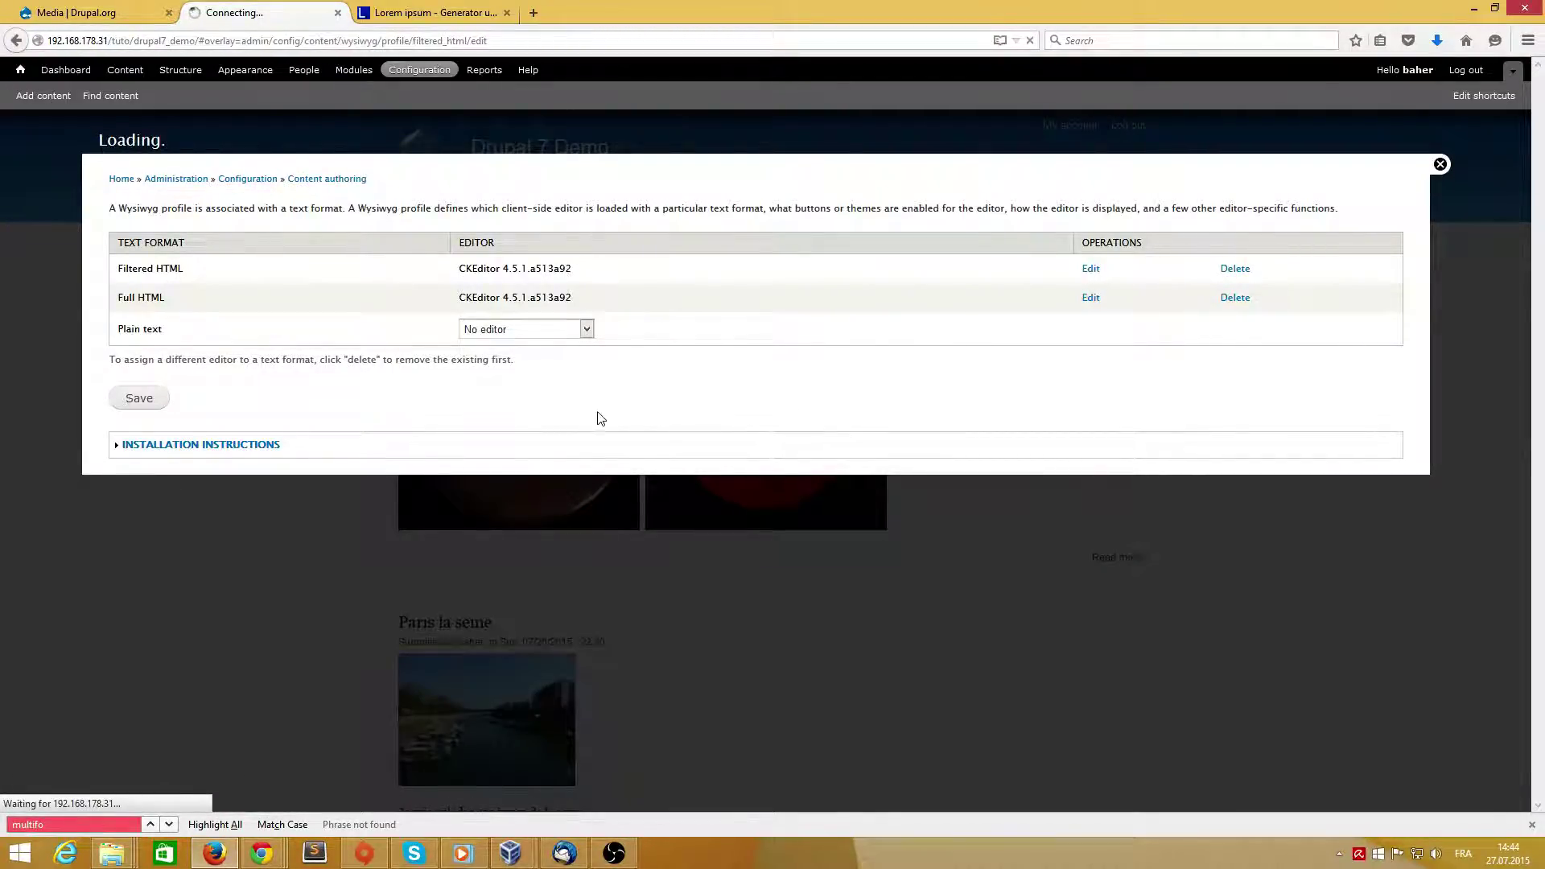
click(172, 254)
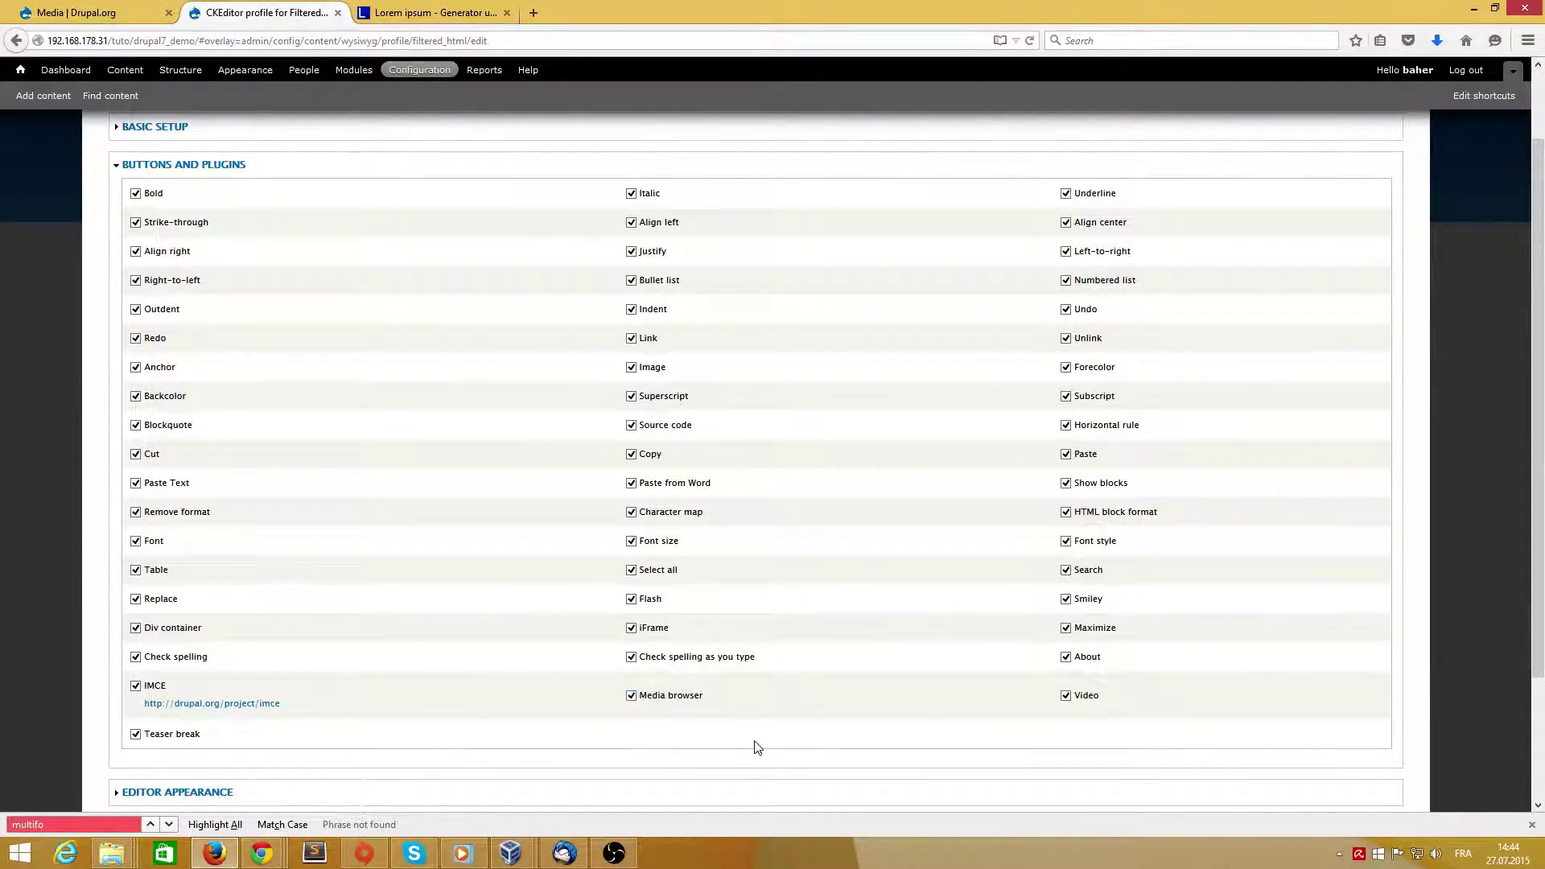
Go to the Article content type's fields in the site structure and open its Image field for editing.
scroll(563, 667, down, 2)
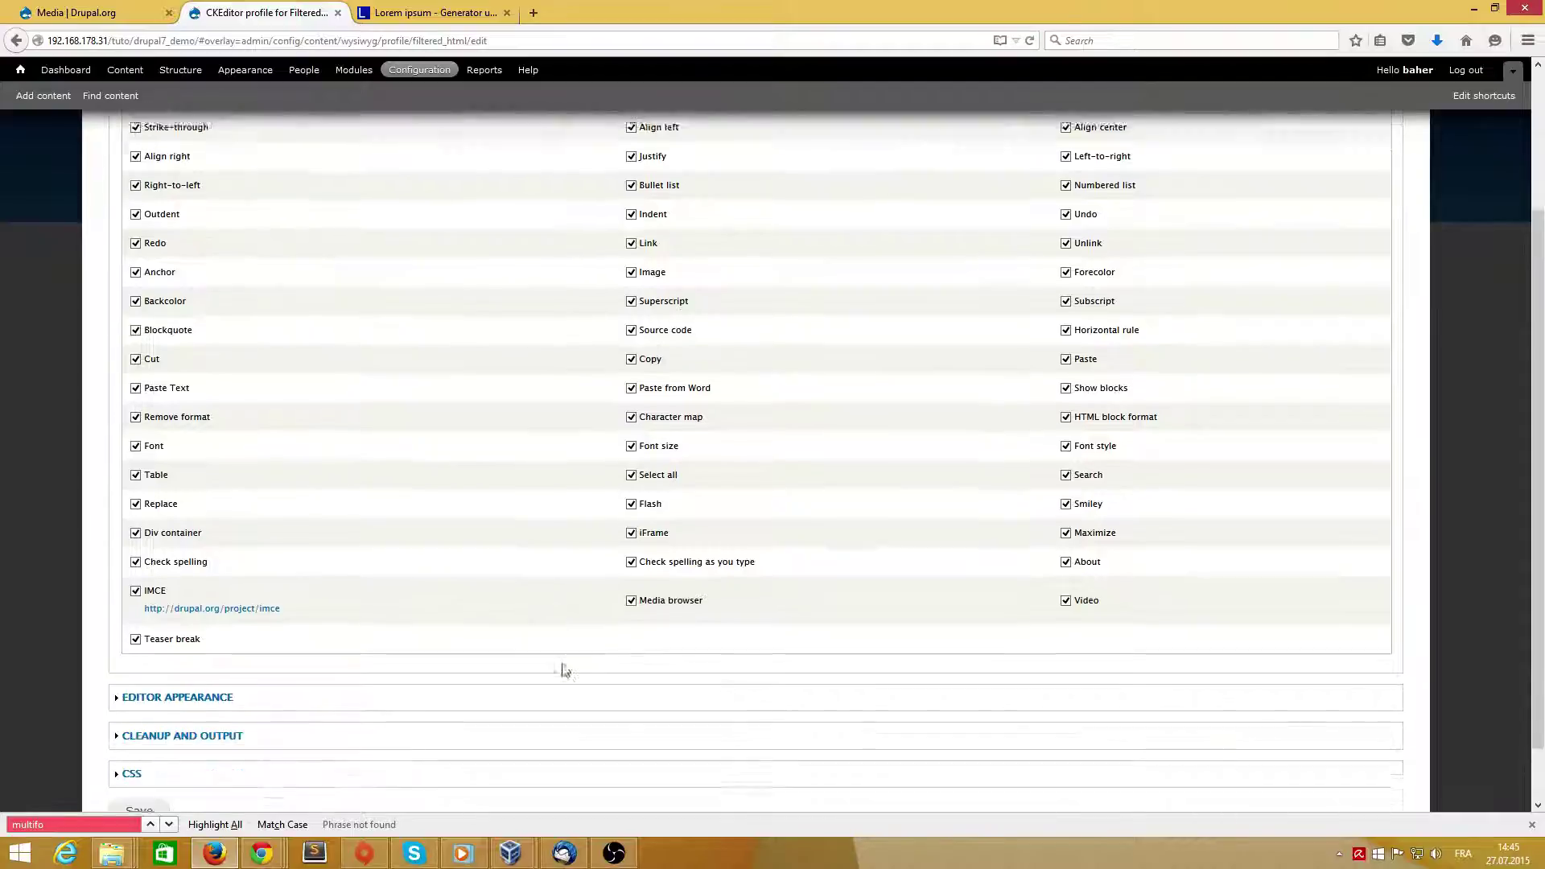
scroll(562, 663, up, 4)
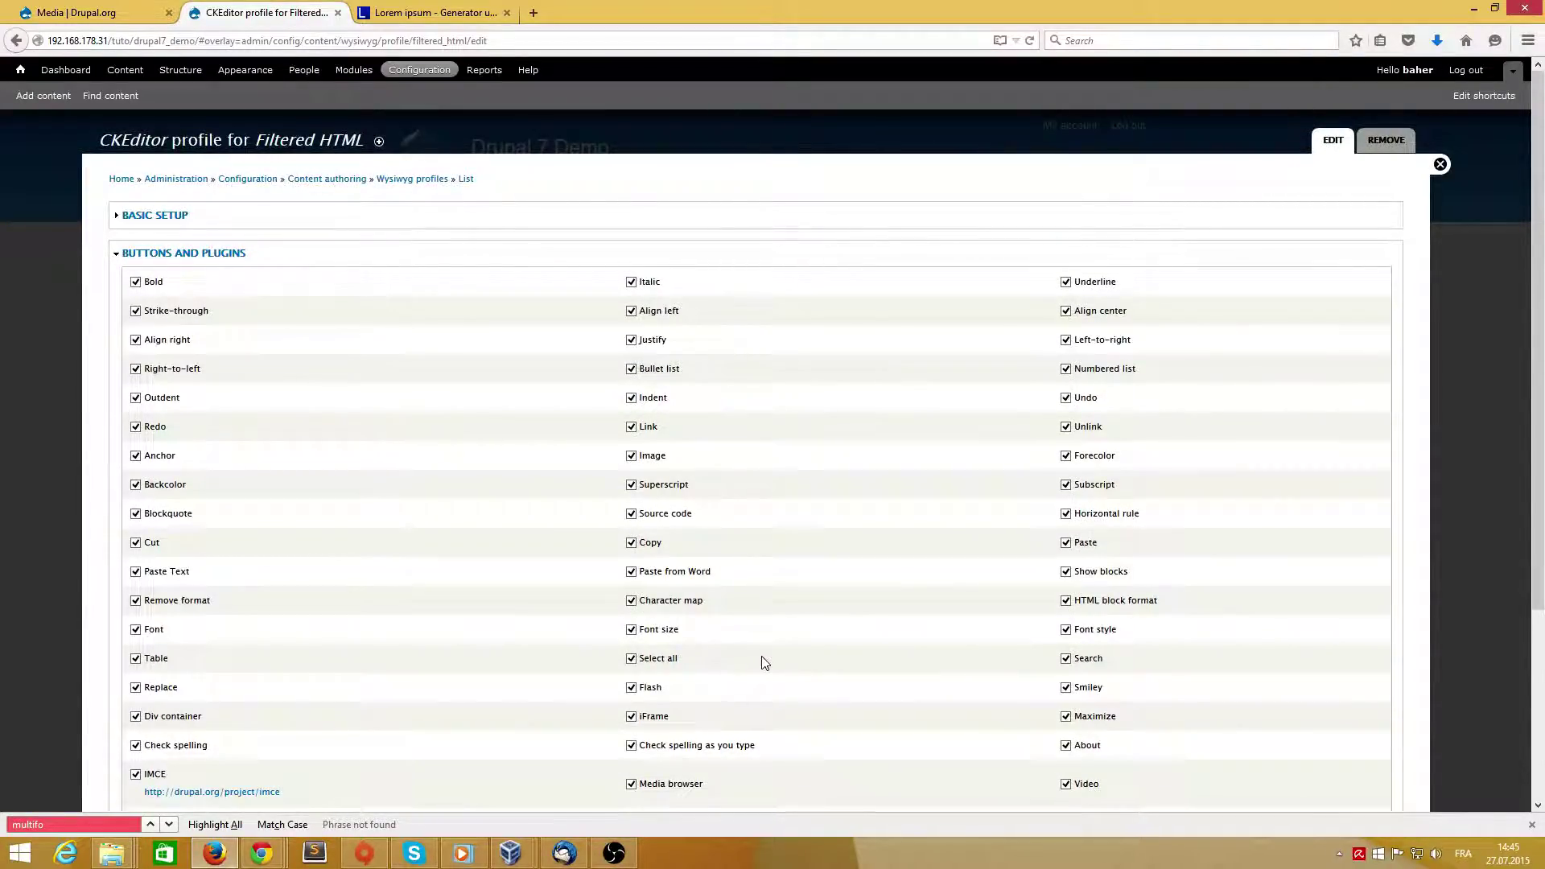
click(178, 78)
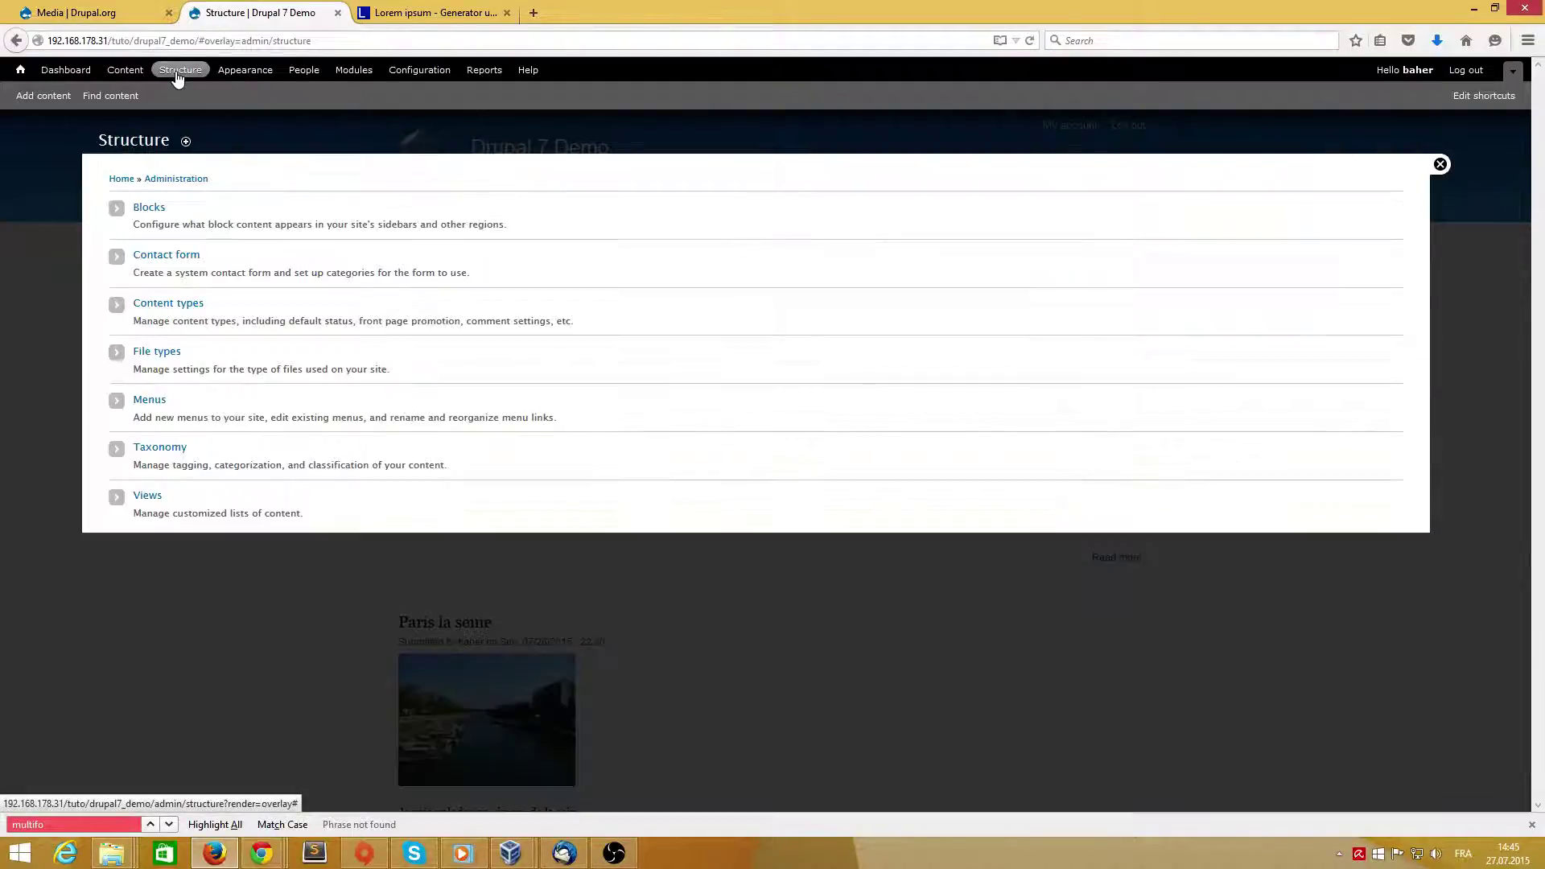
click(168, 304)
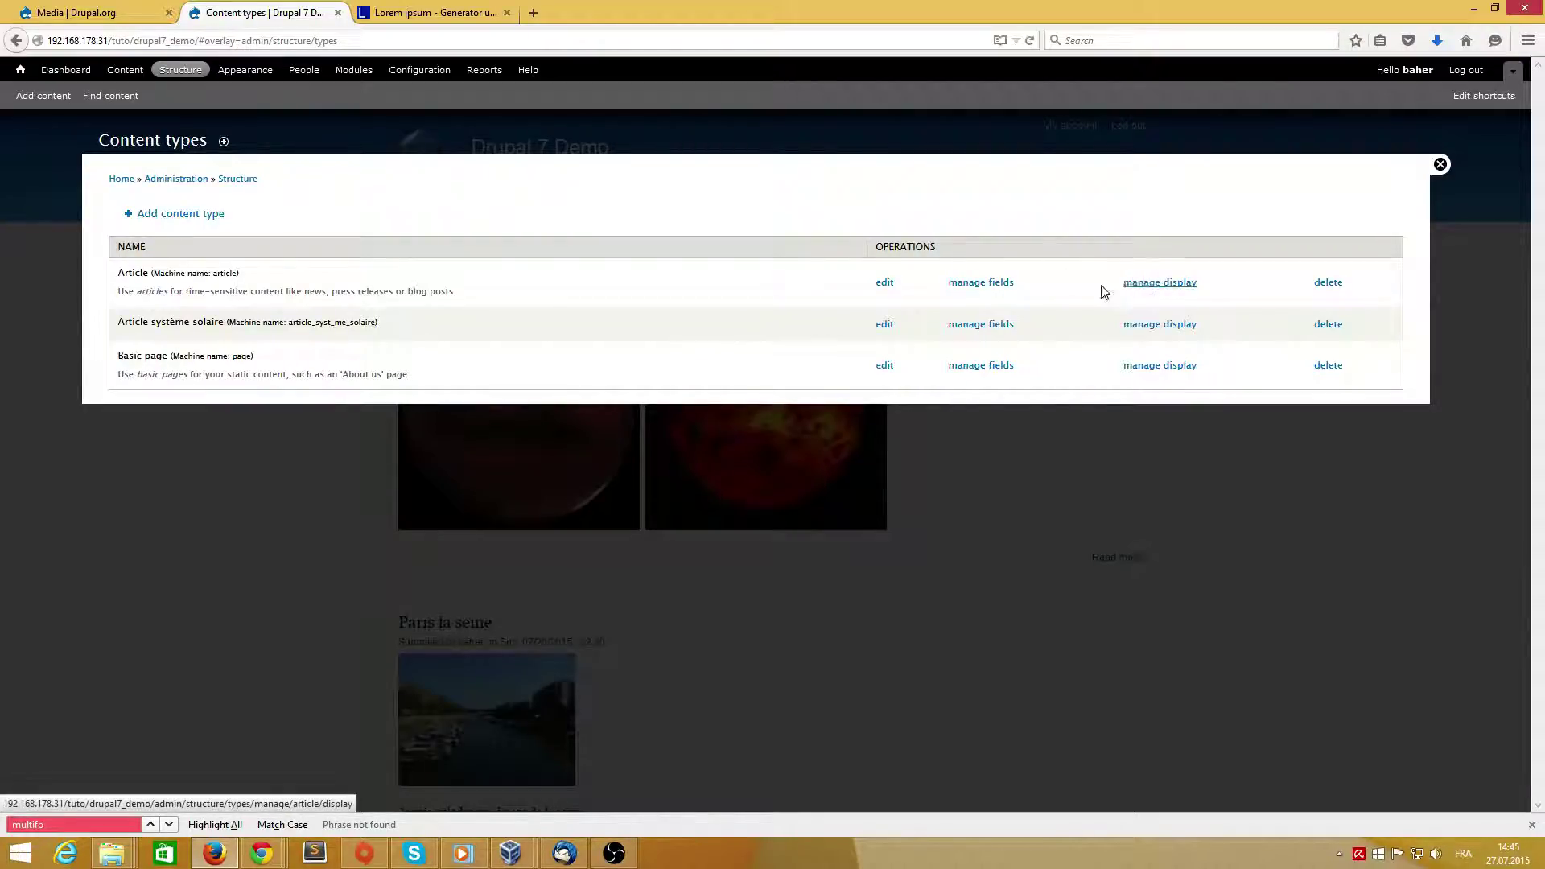
click(993, 286)
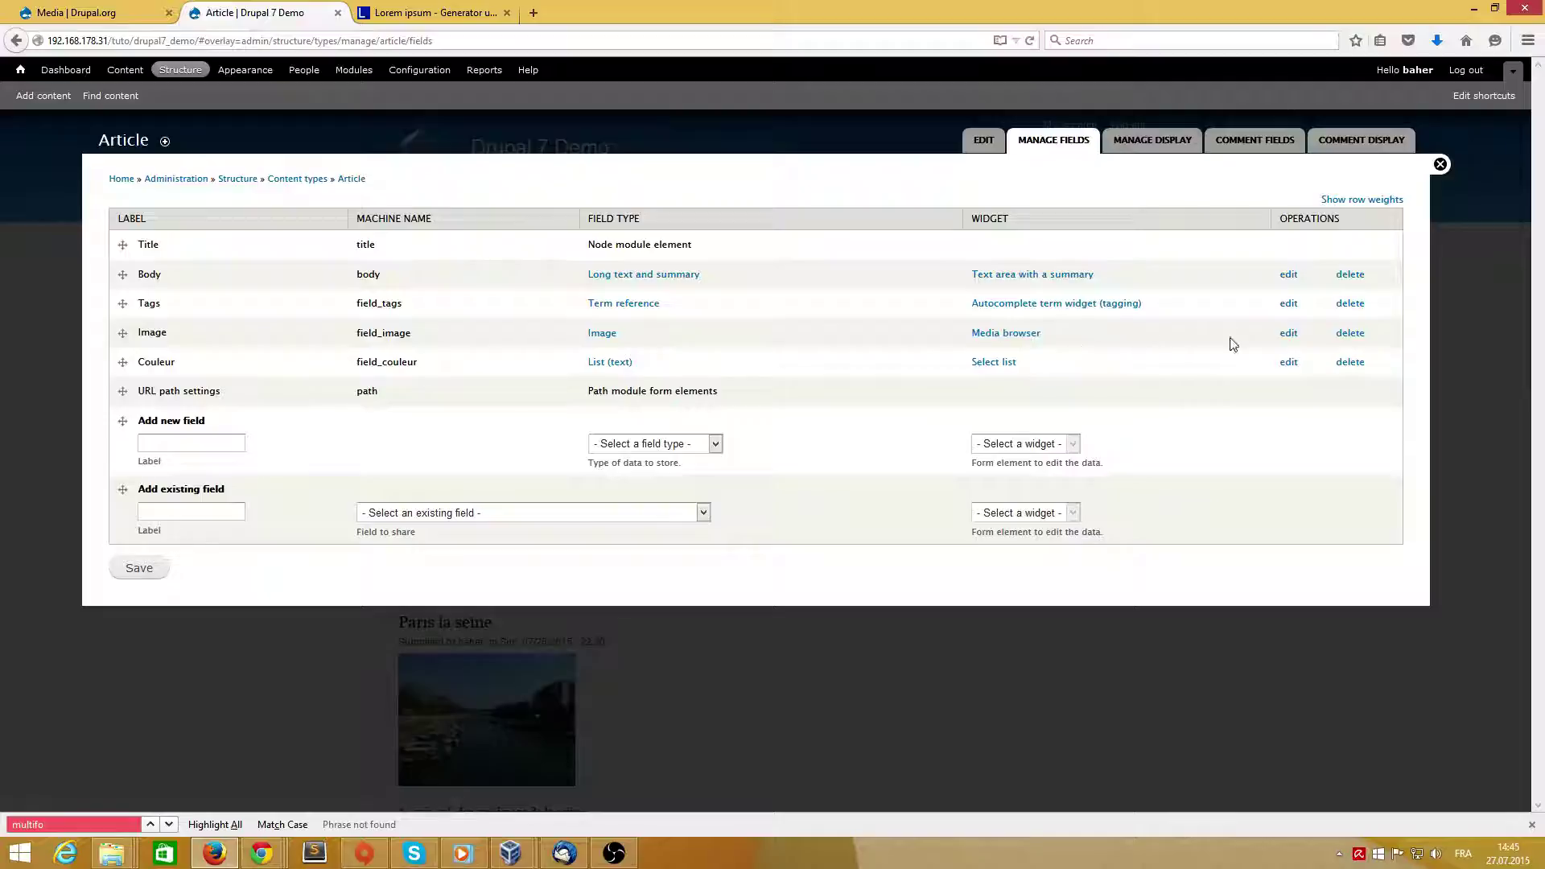
click(1290, 335)
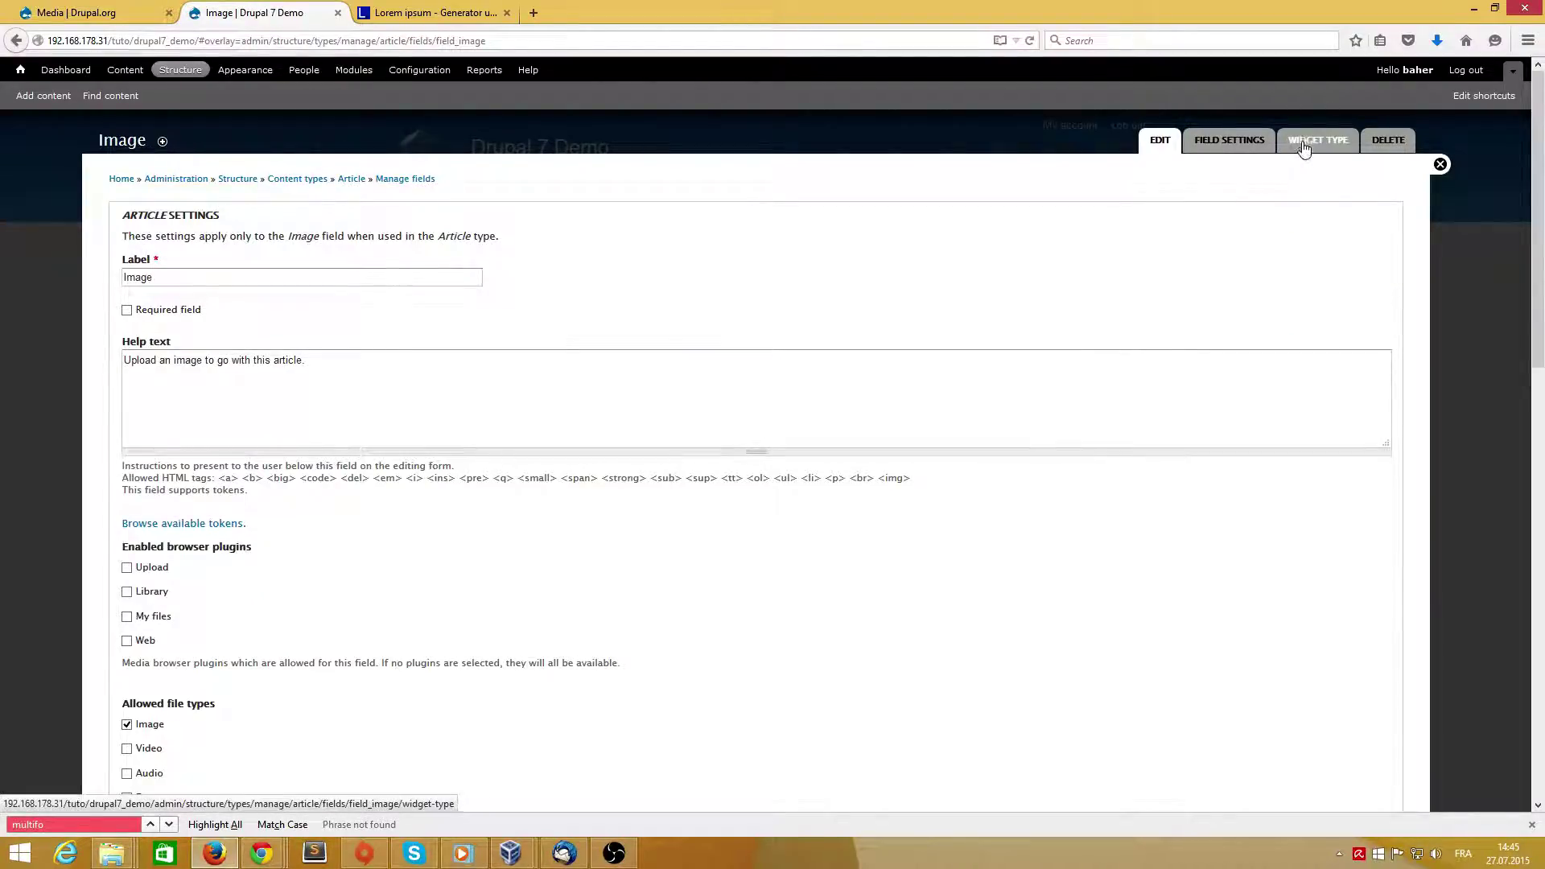
Set the Image field's widget type to Media browser and apply the widget change.
click(1305, 145)
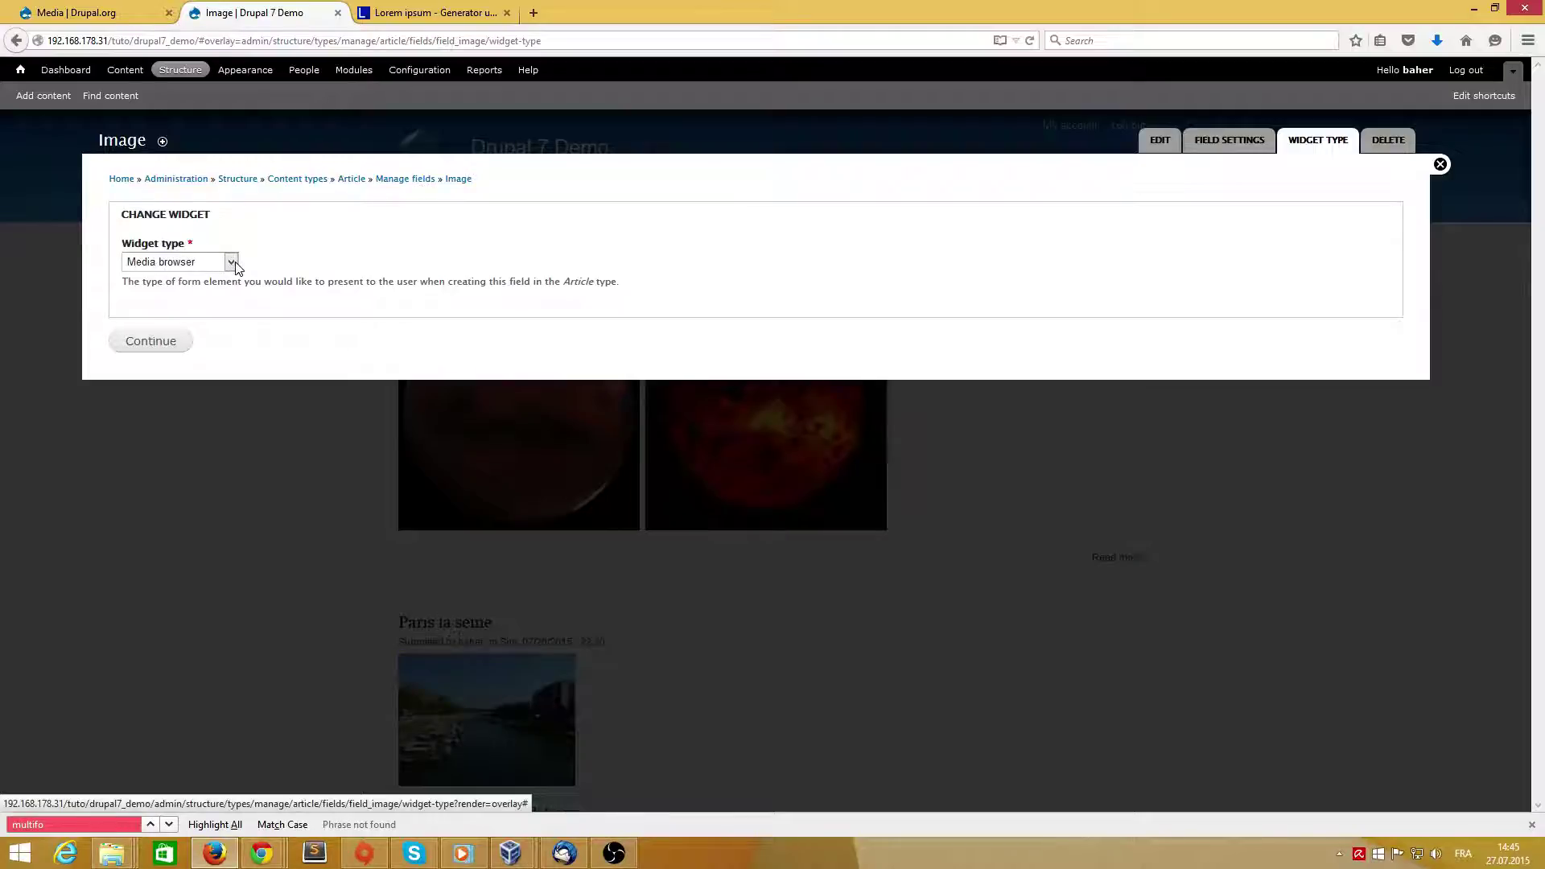
click(233, 263)
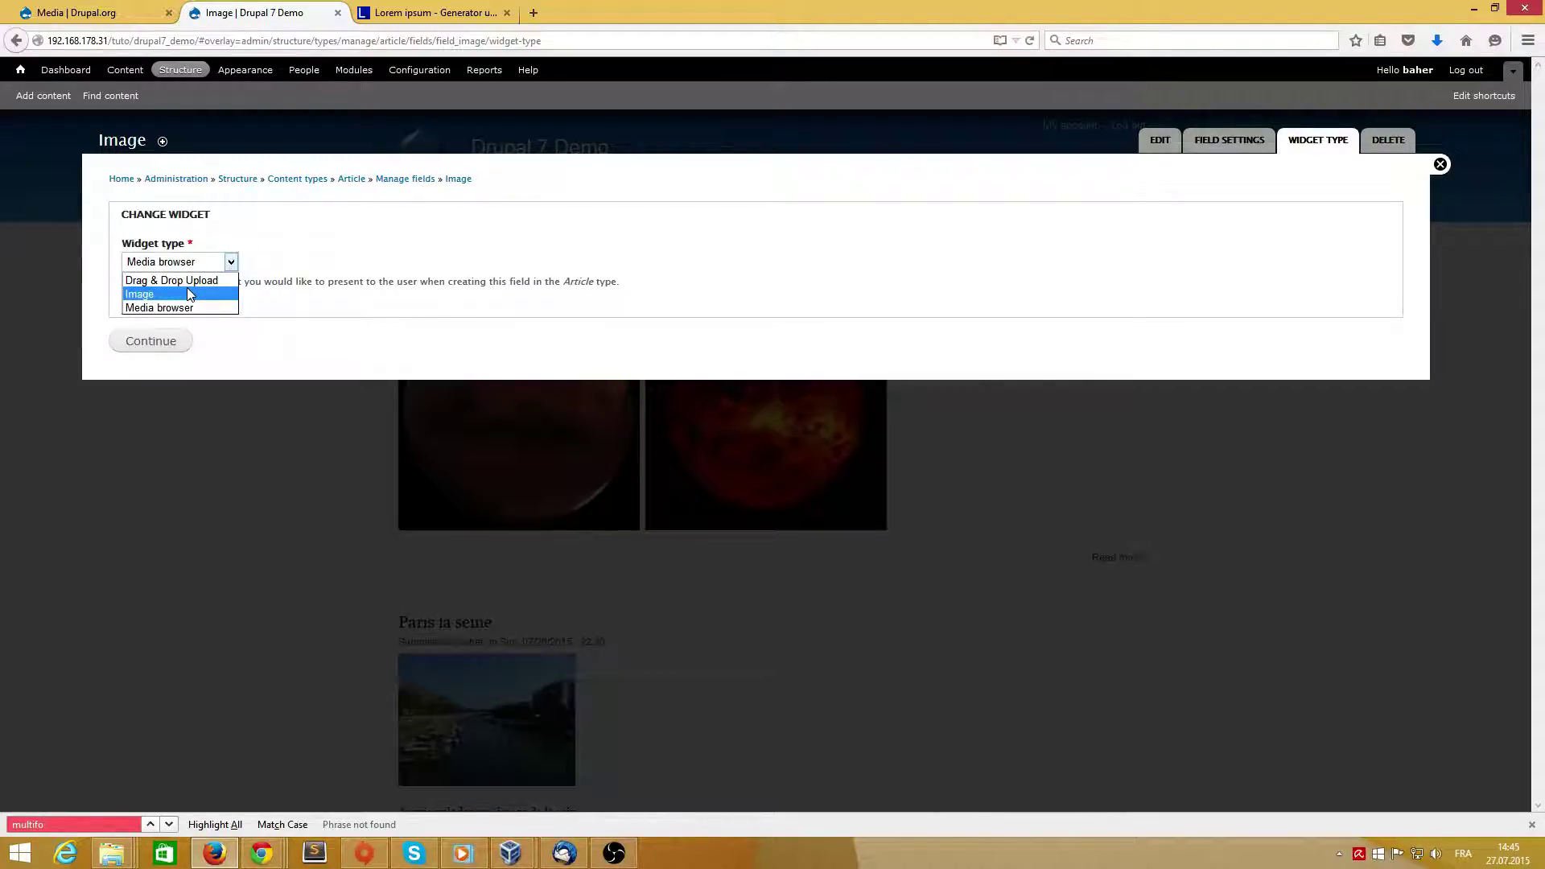
click(182, 310)
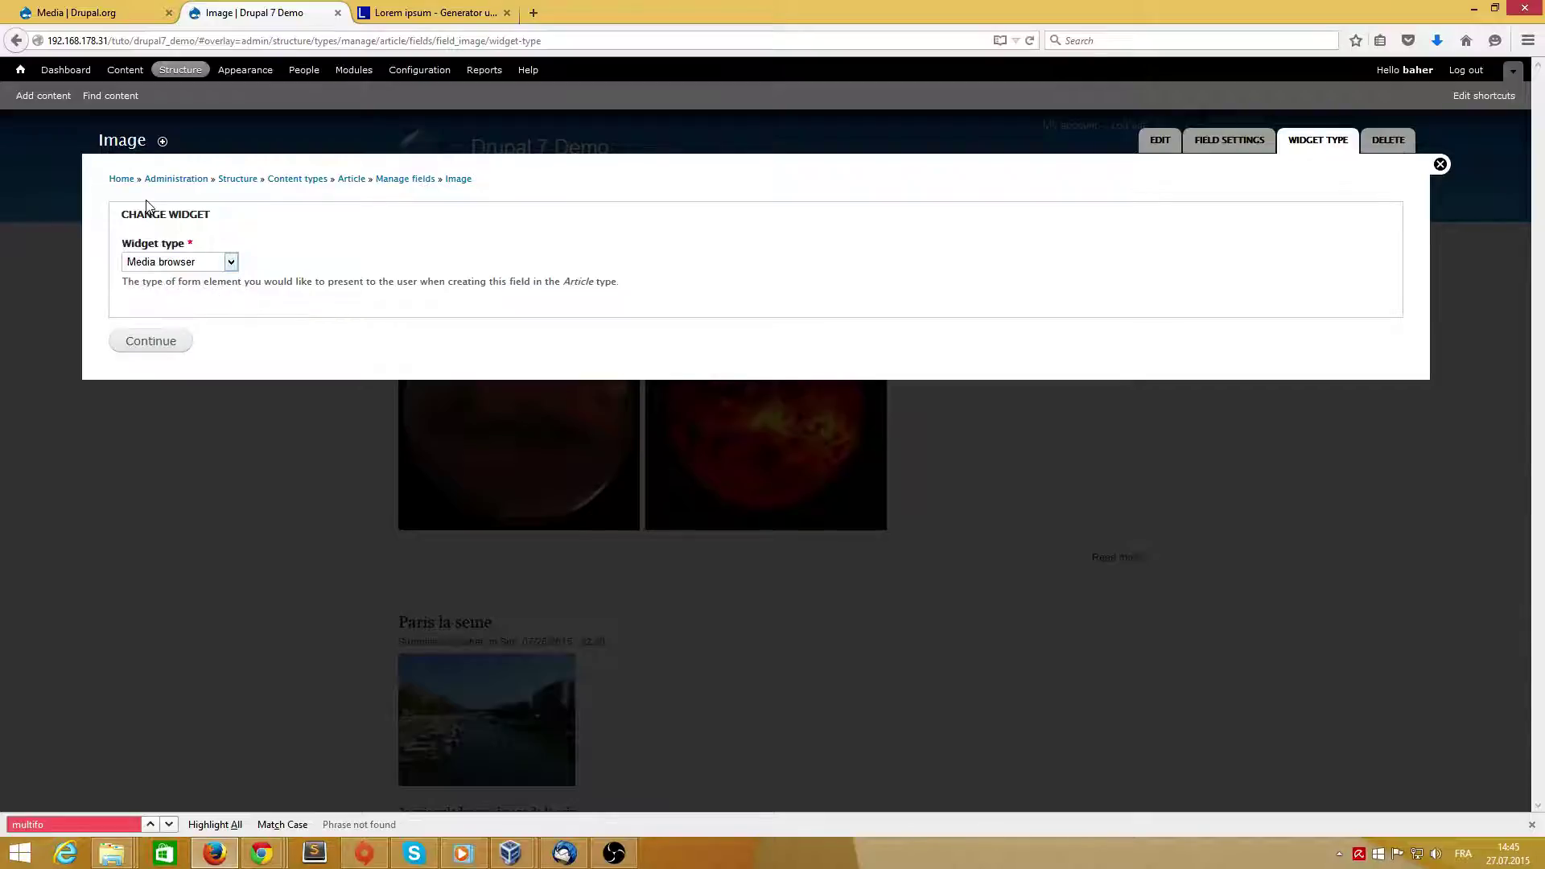
click(134, 341)
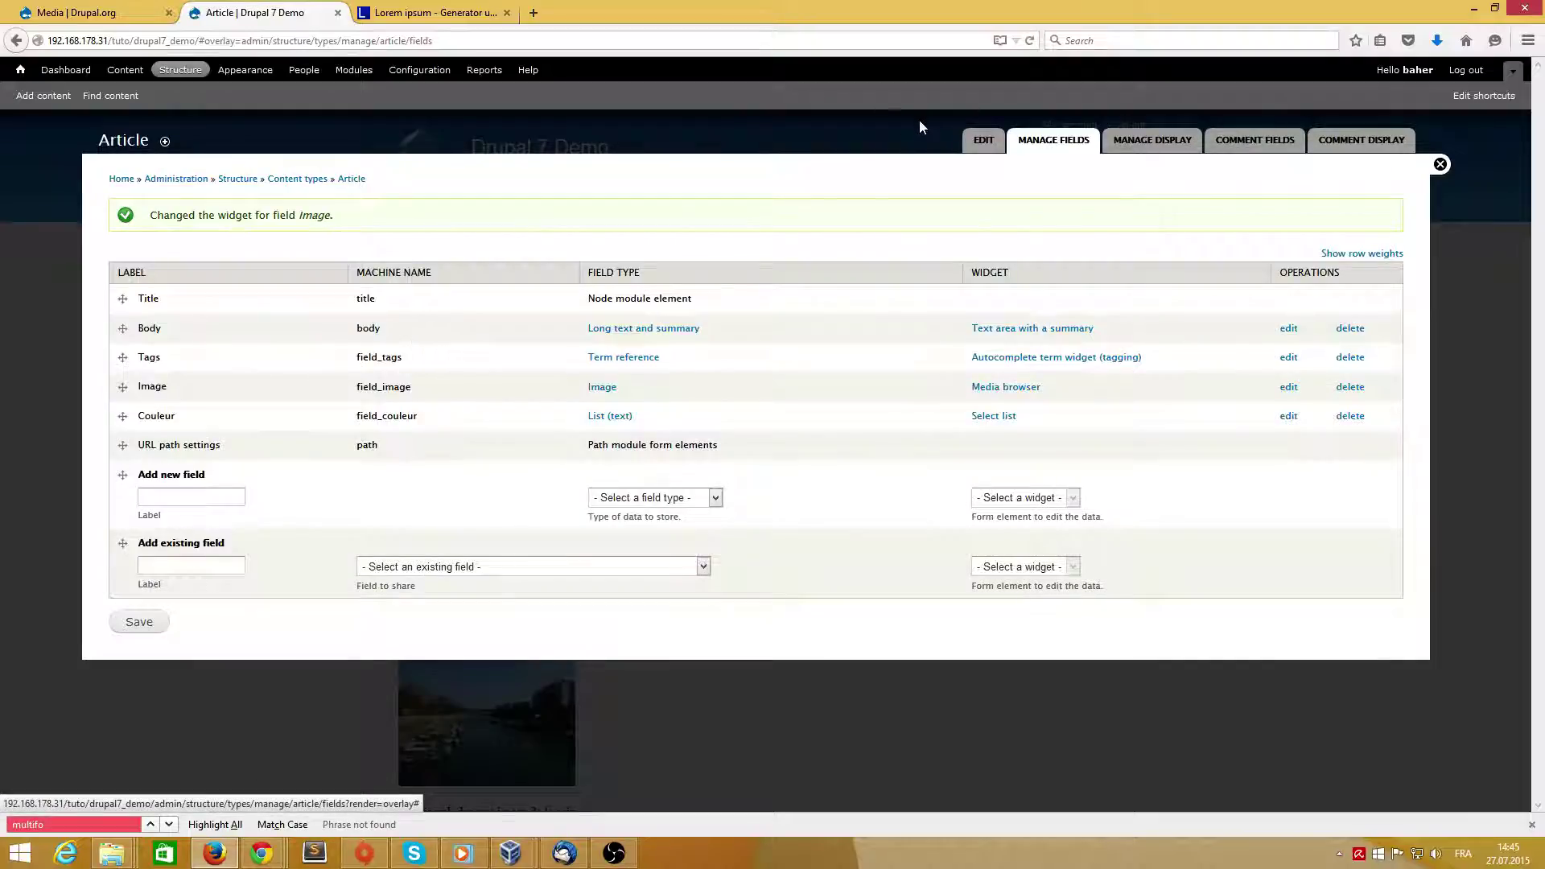
Start a new Article content item and title it "C'est Lucerne".
click(43, 95)
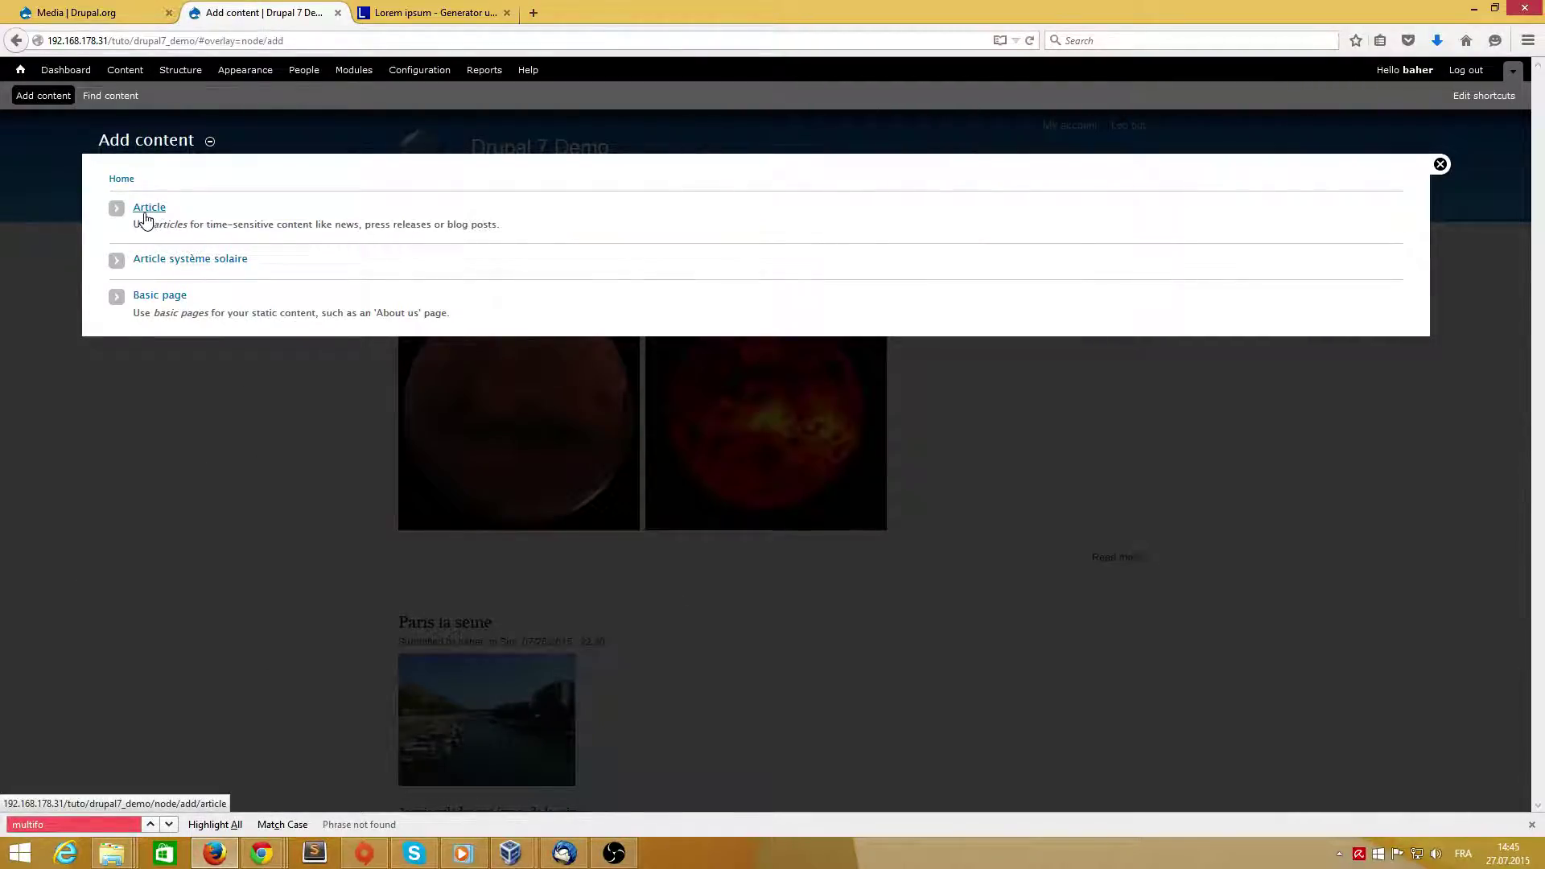
click(145, 214)
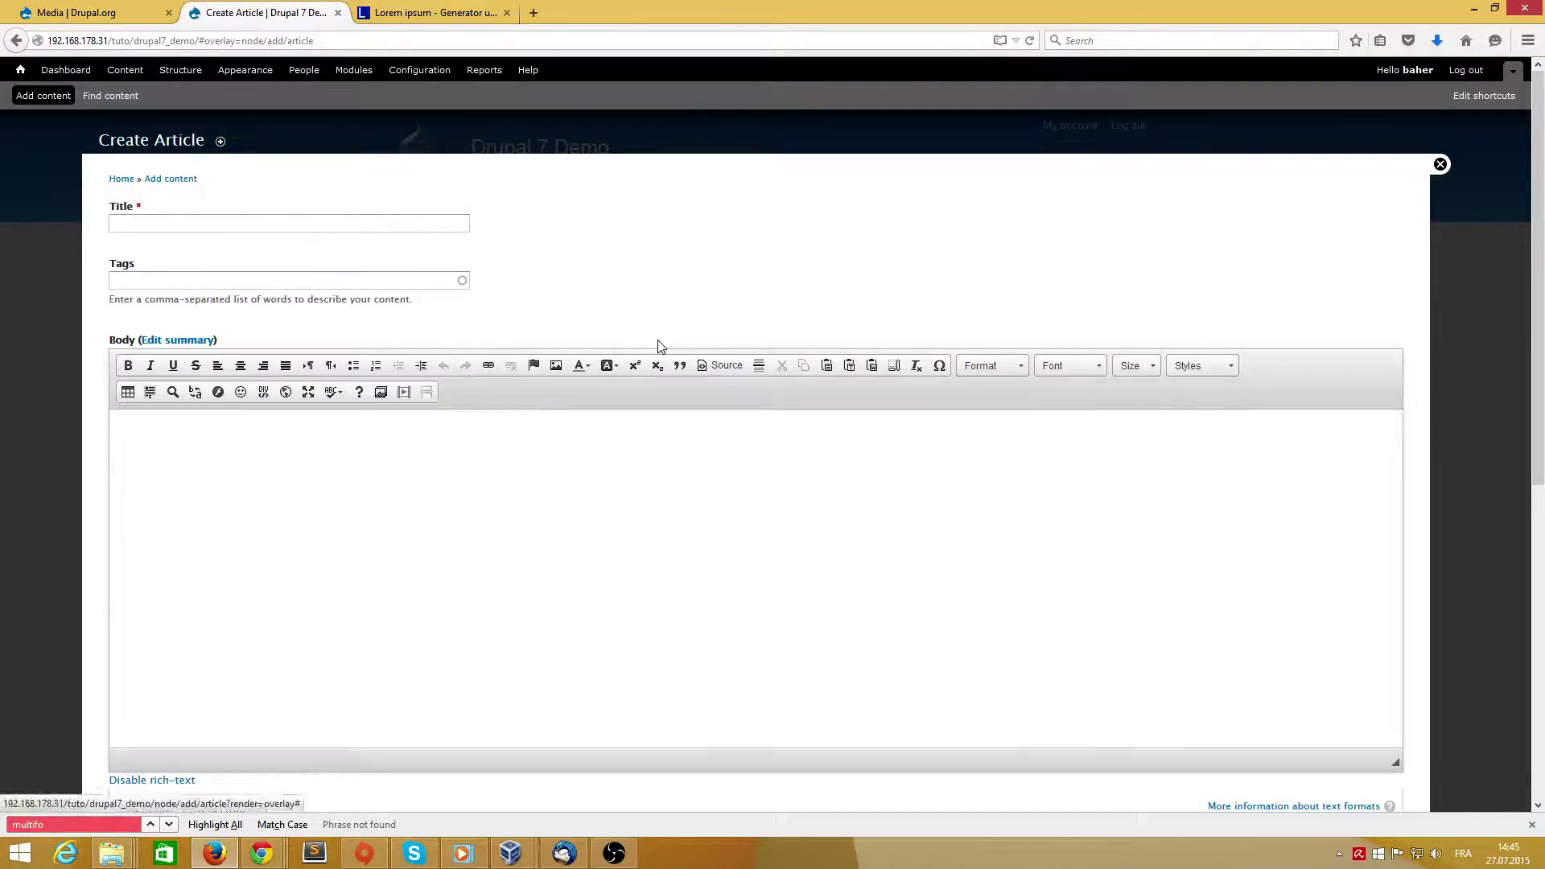
click(207, 231)
text(C'est Lucerne)
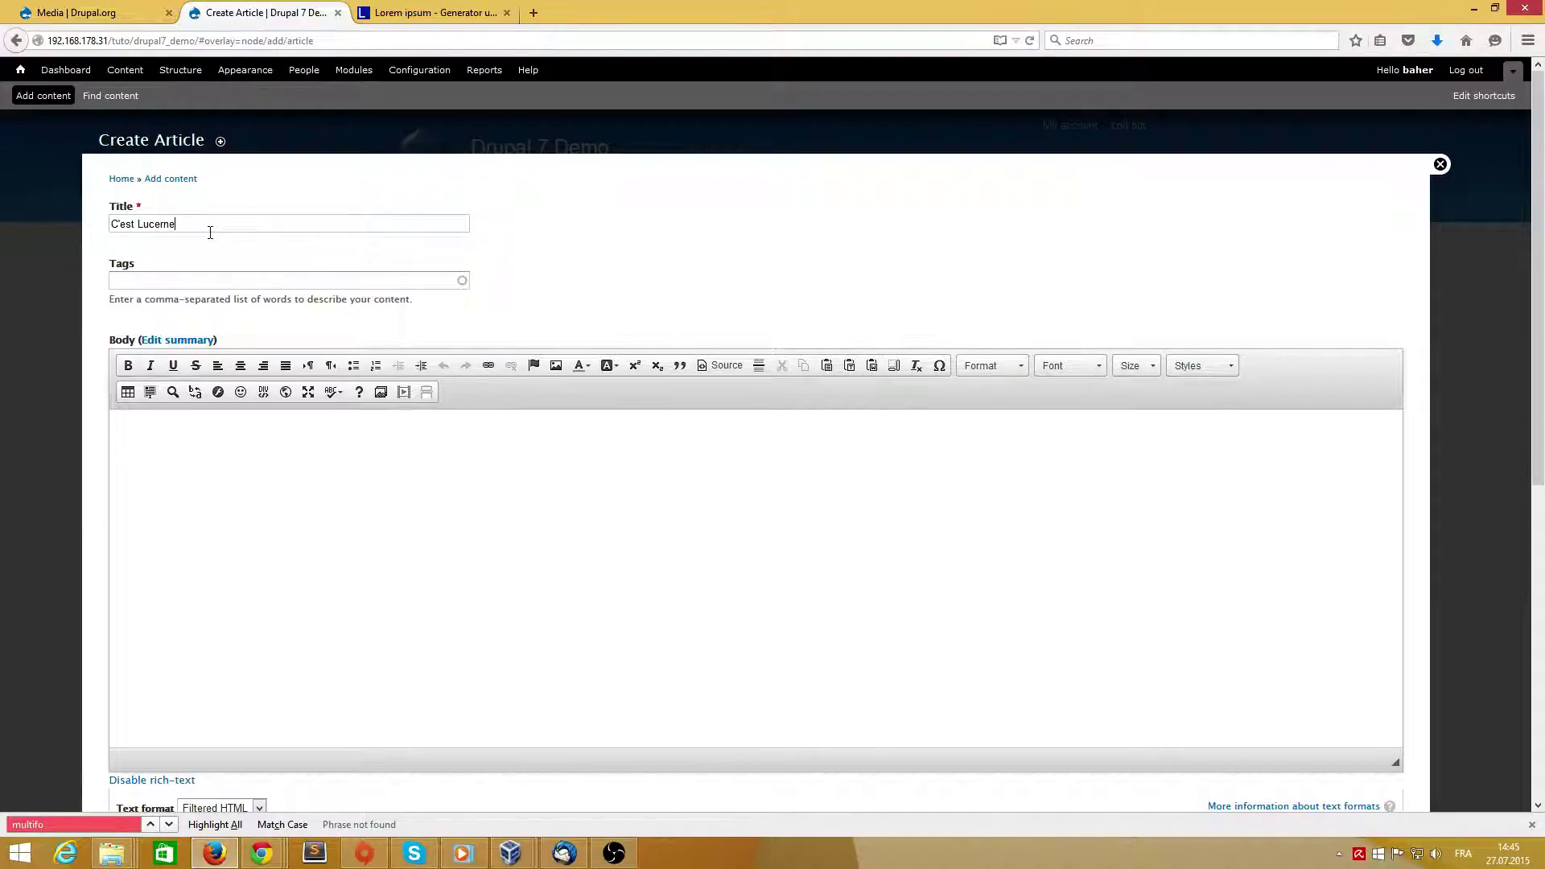
Upload Lucerne.JPG through the body editor's media browser and proceed to the image details.
click(383, 393)
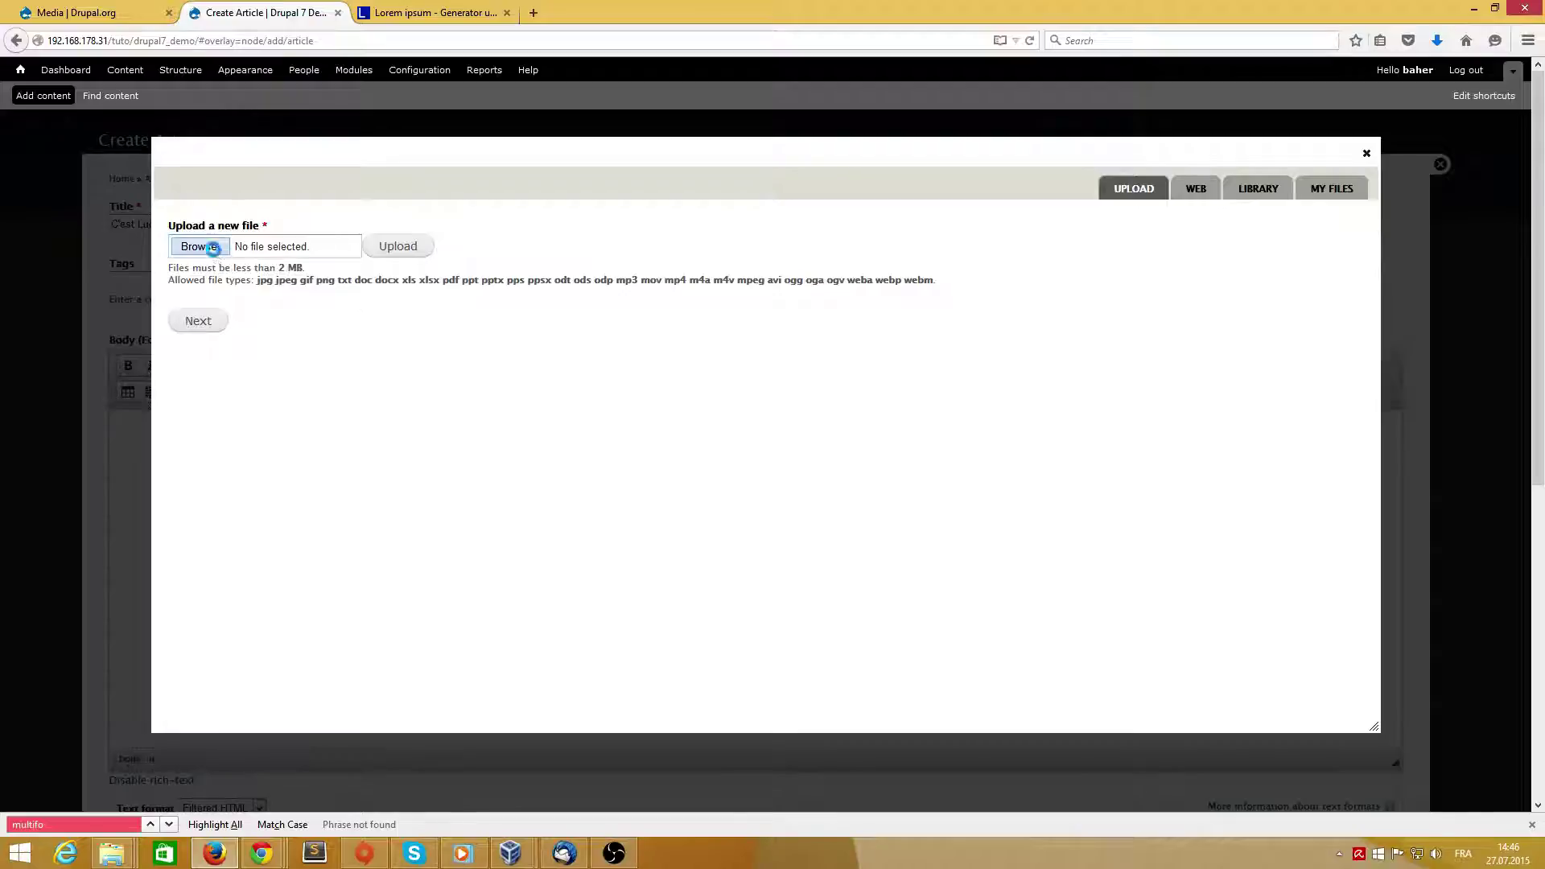
click(214, 251)
click(441, 144)
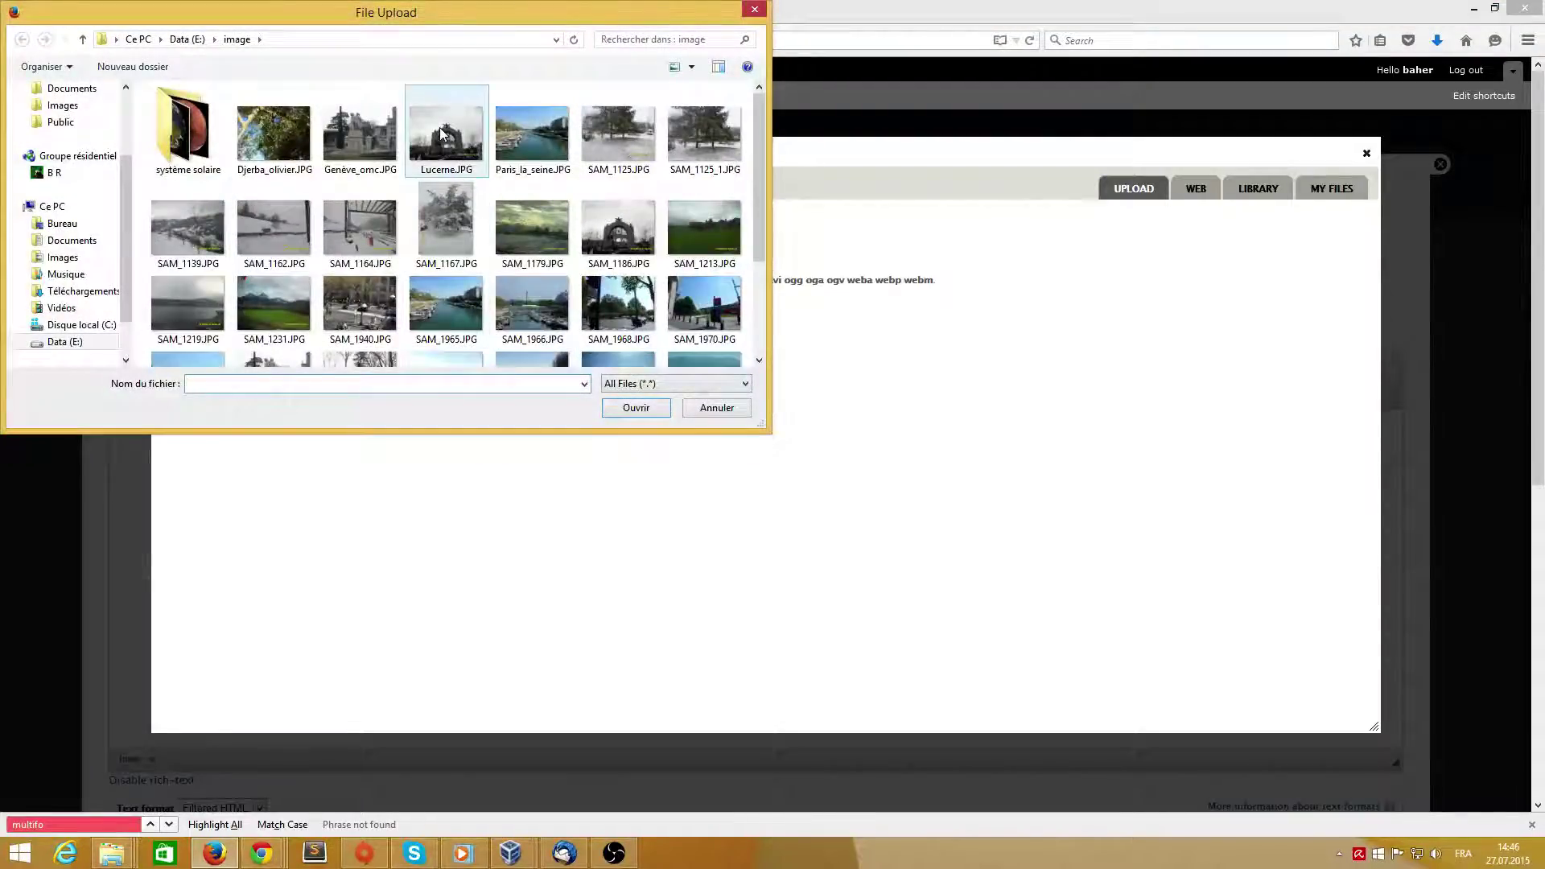
double_click(441, 145)
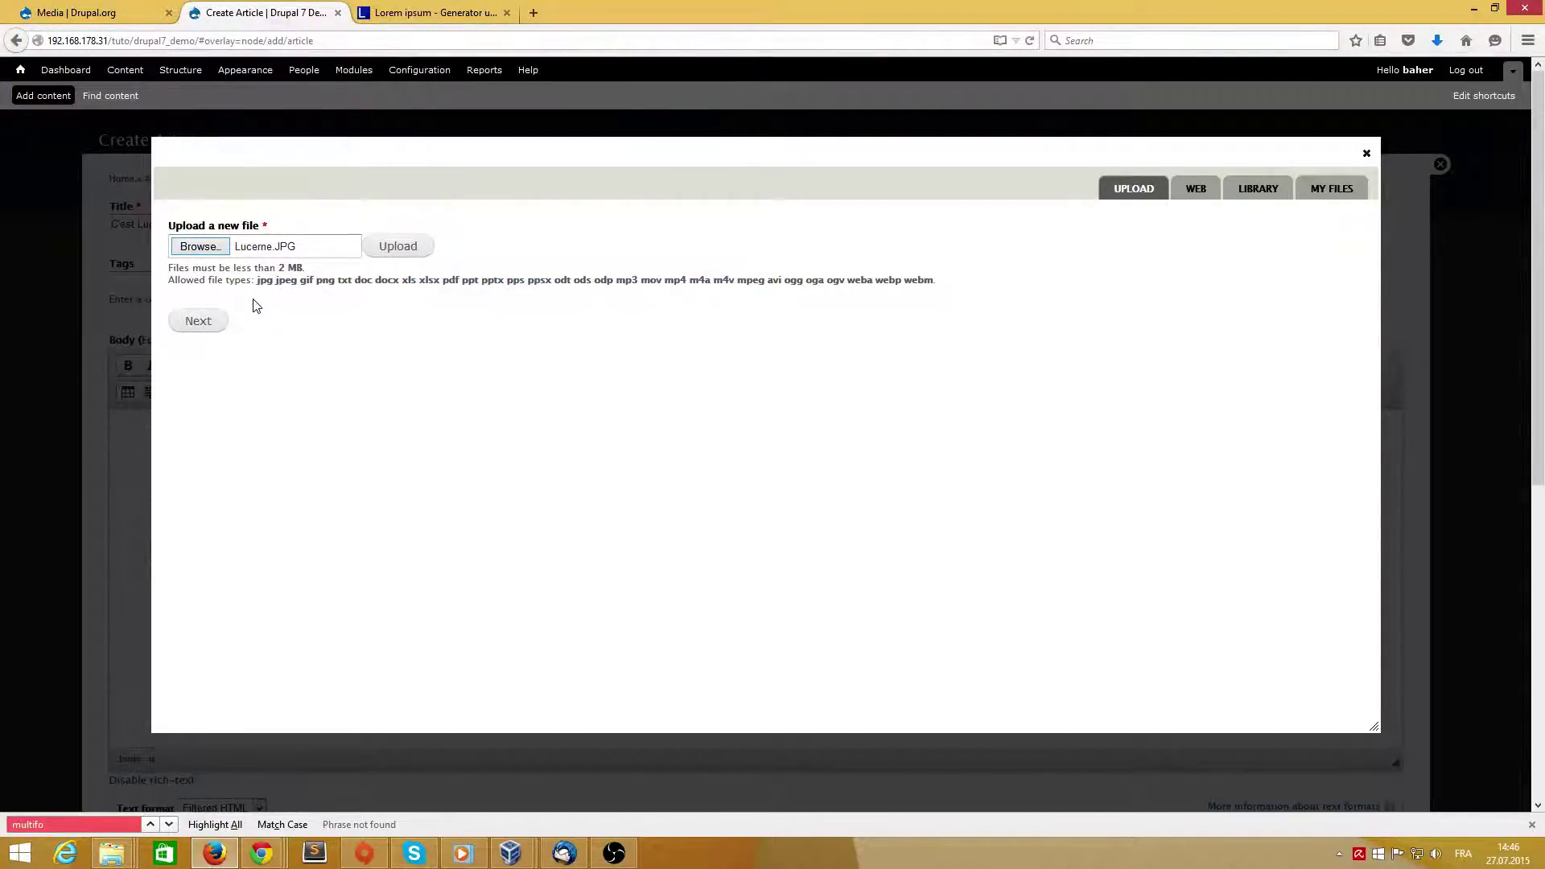
click(396, 248)
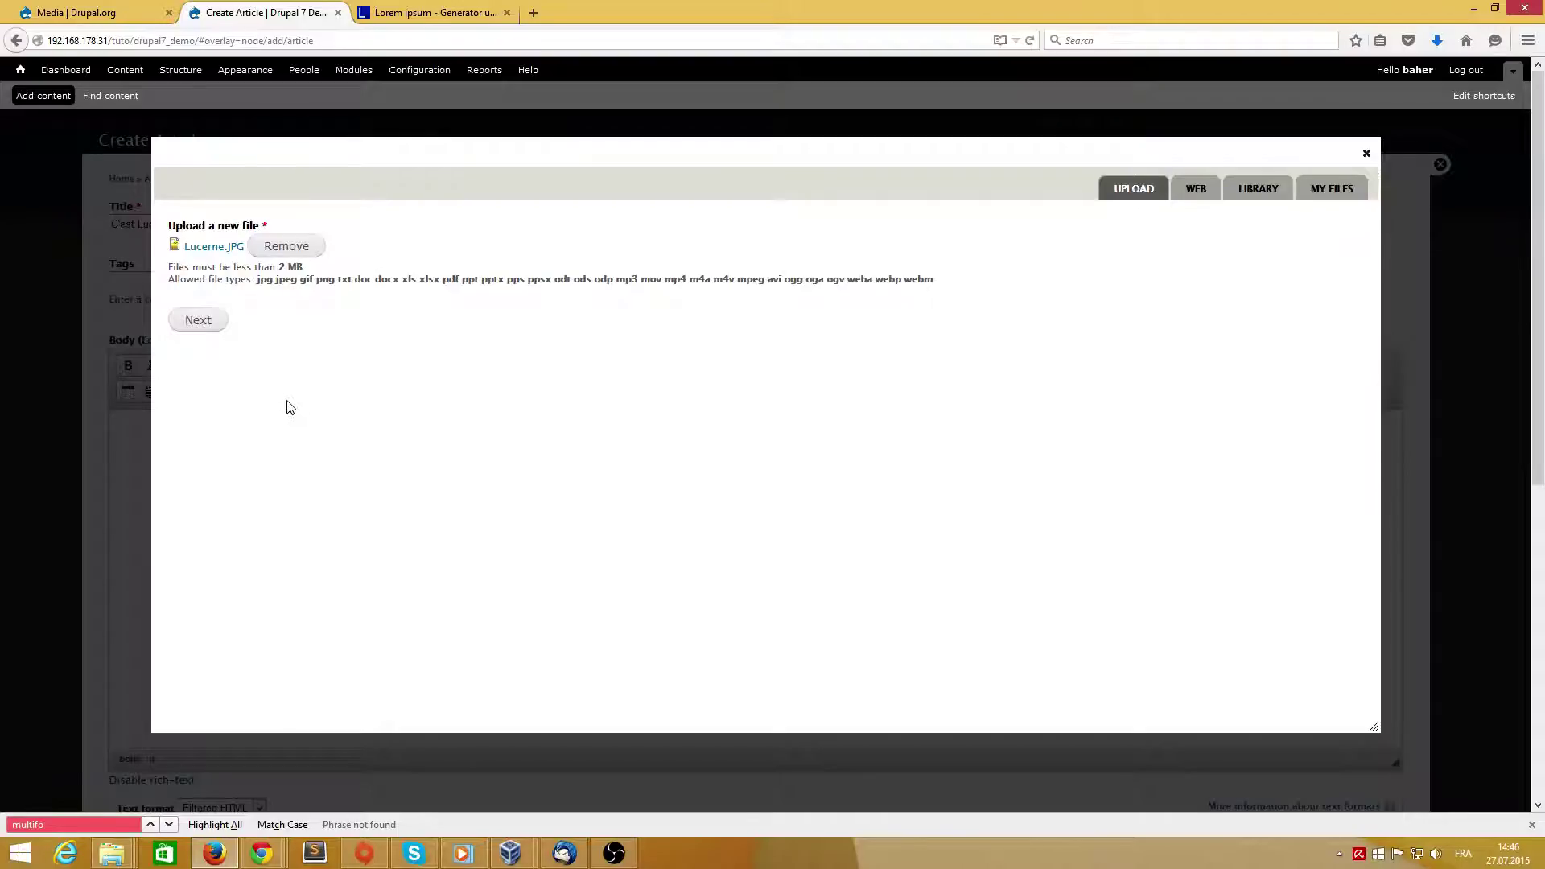
click(203, 322)
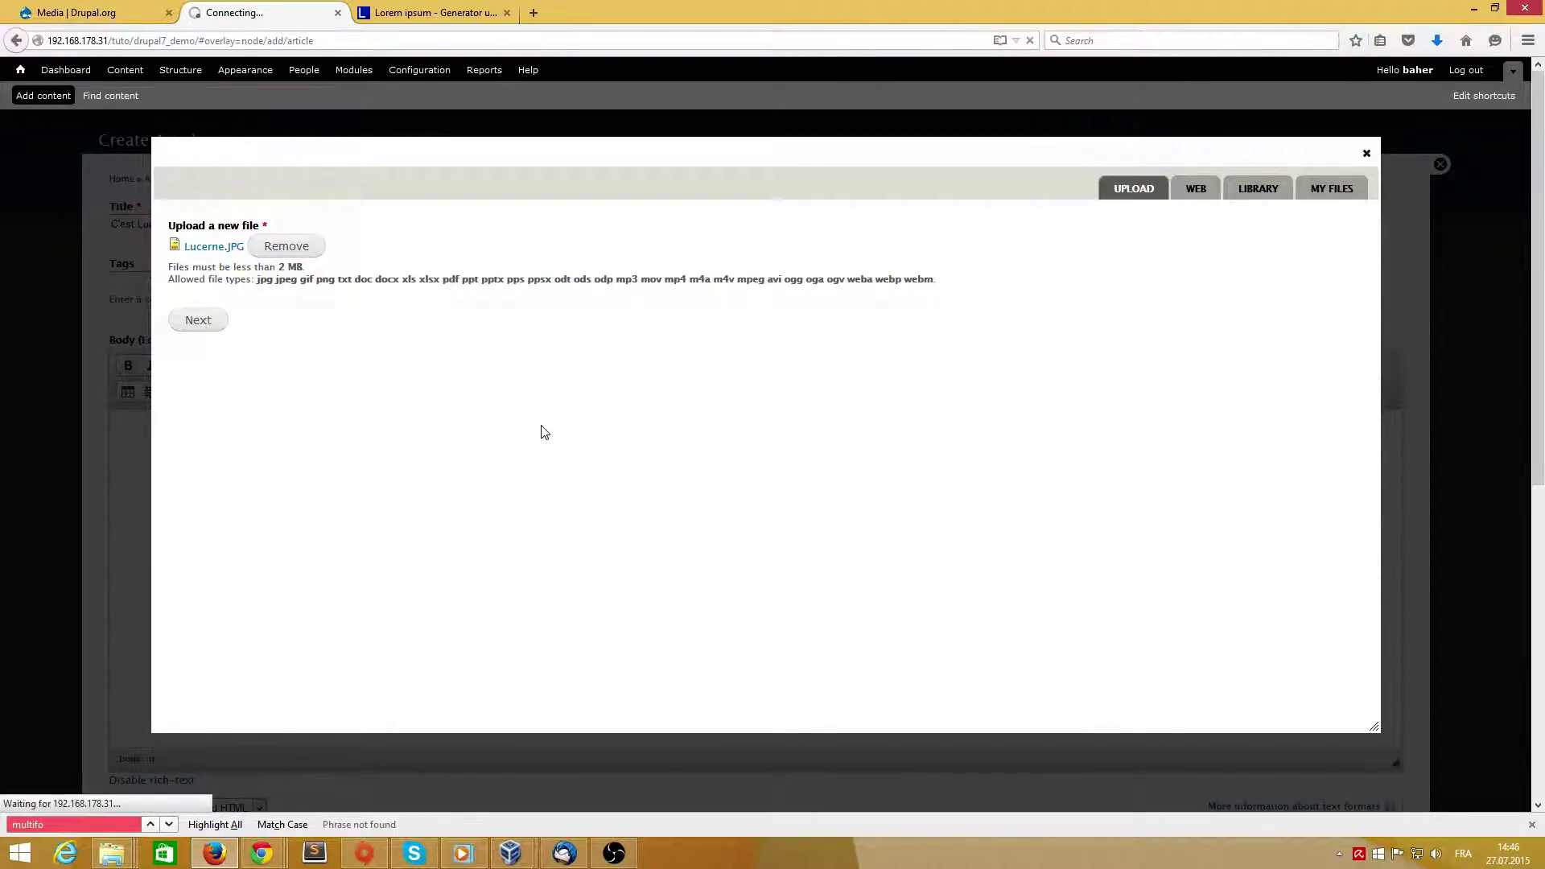
Give the image the alt text "Devant la gare de Lucerne", save it and insert it into the body with the Default display.
click(207, 299)
text(Devant la garte)
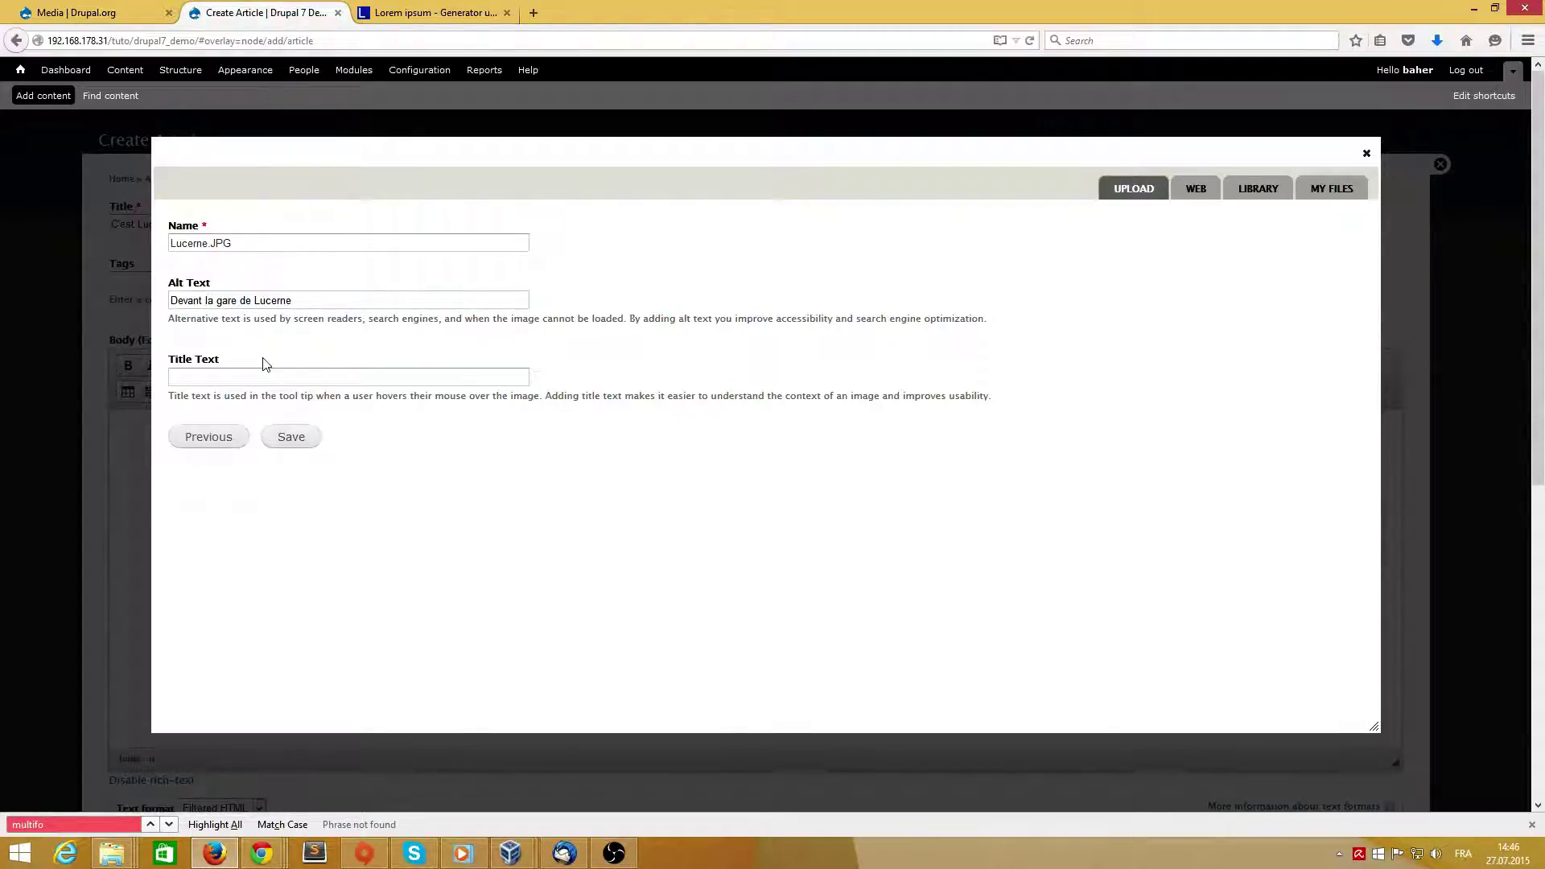
click(287, 441)
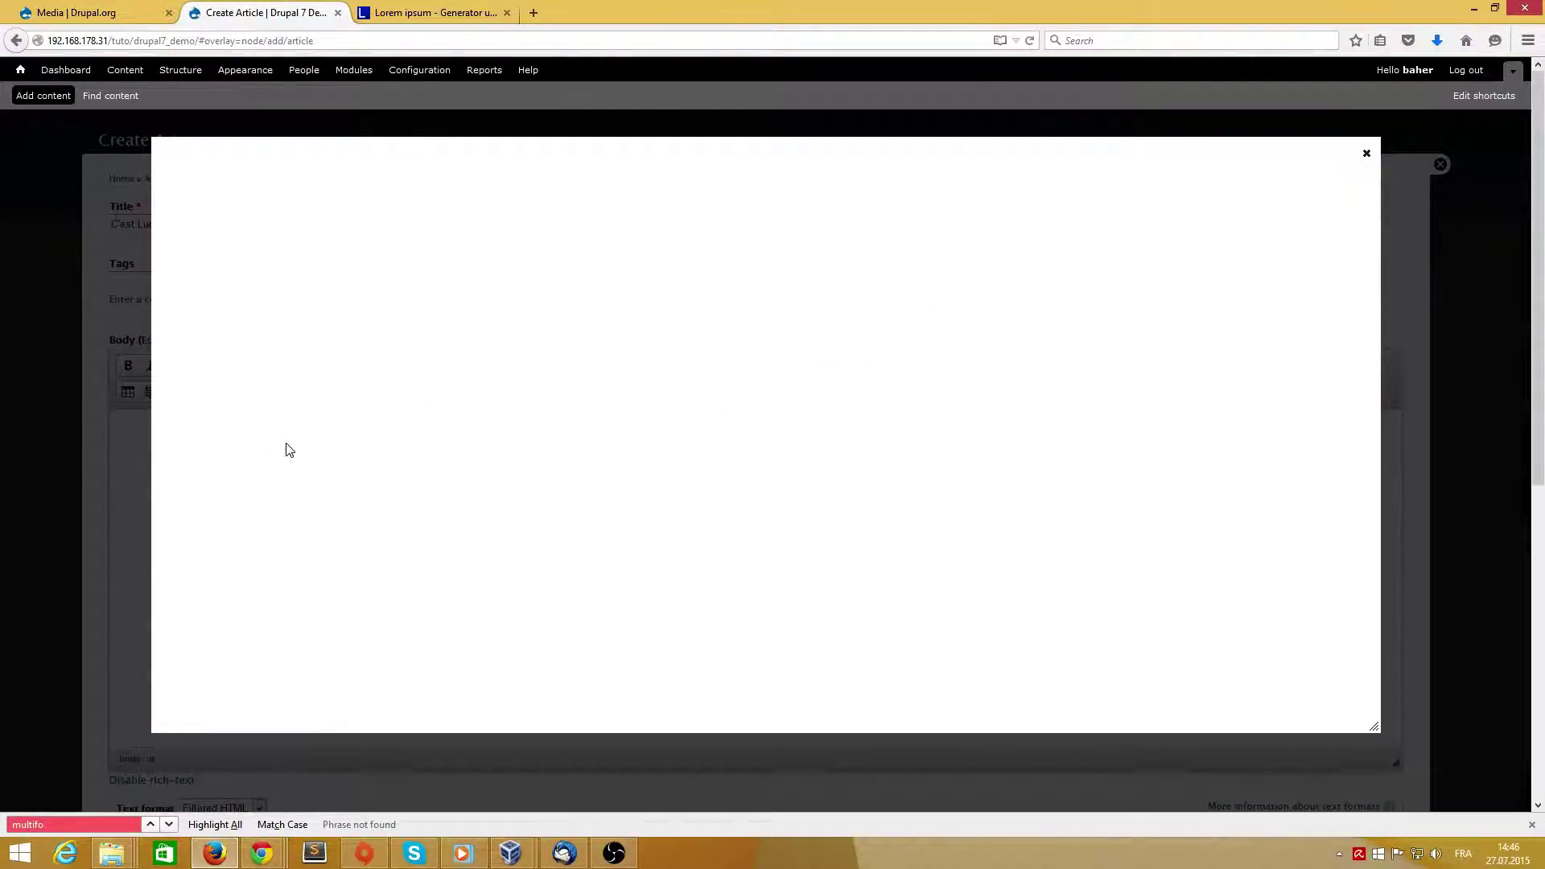
scroll(378, 519, down, 10)
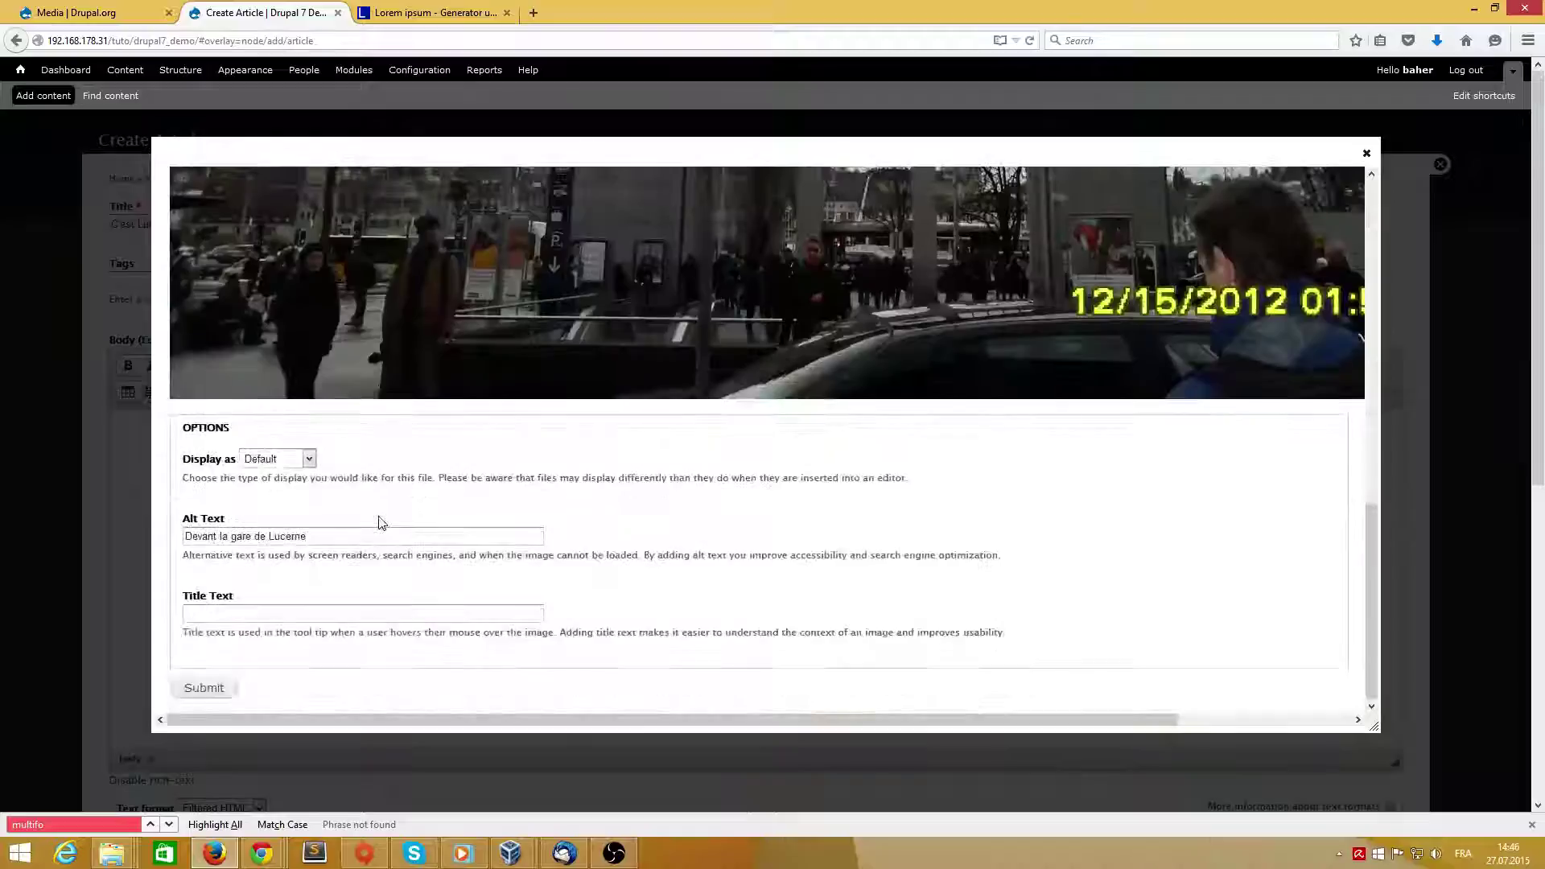
click(205, 689)
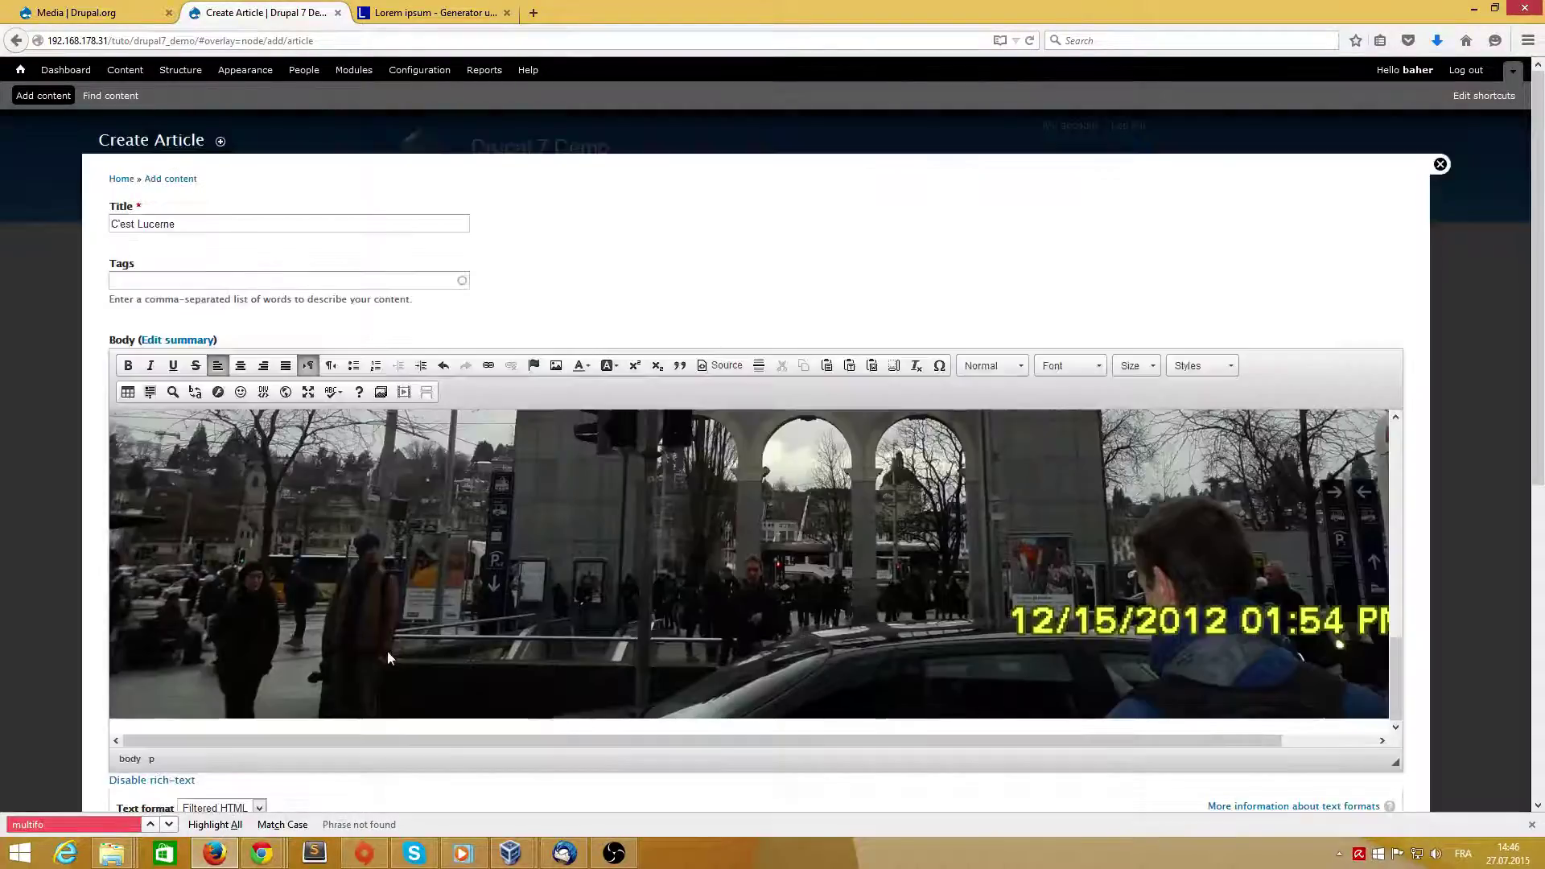
Review the article form, save the new article and inspect its published body text.
scroll(1253, 563, down, 5)
scroll(1254, 567, up, 5)
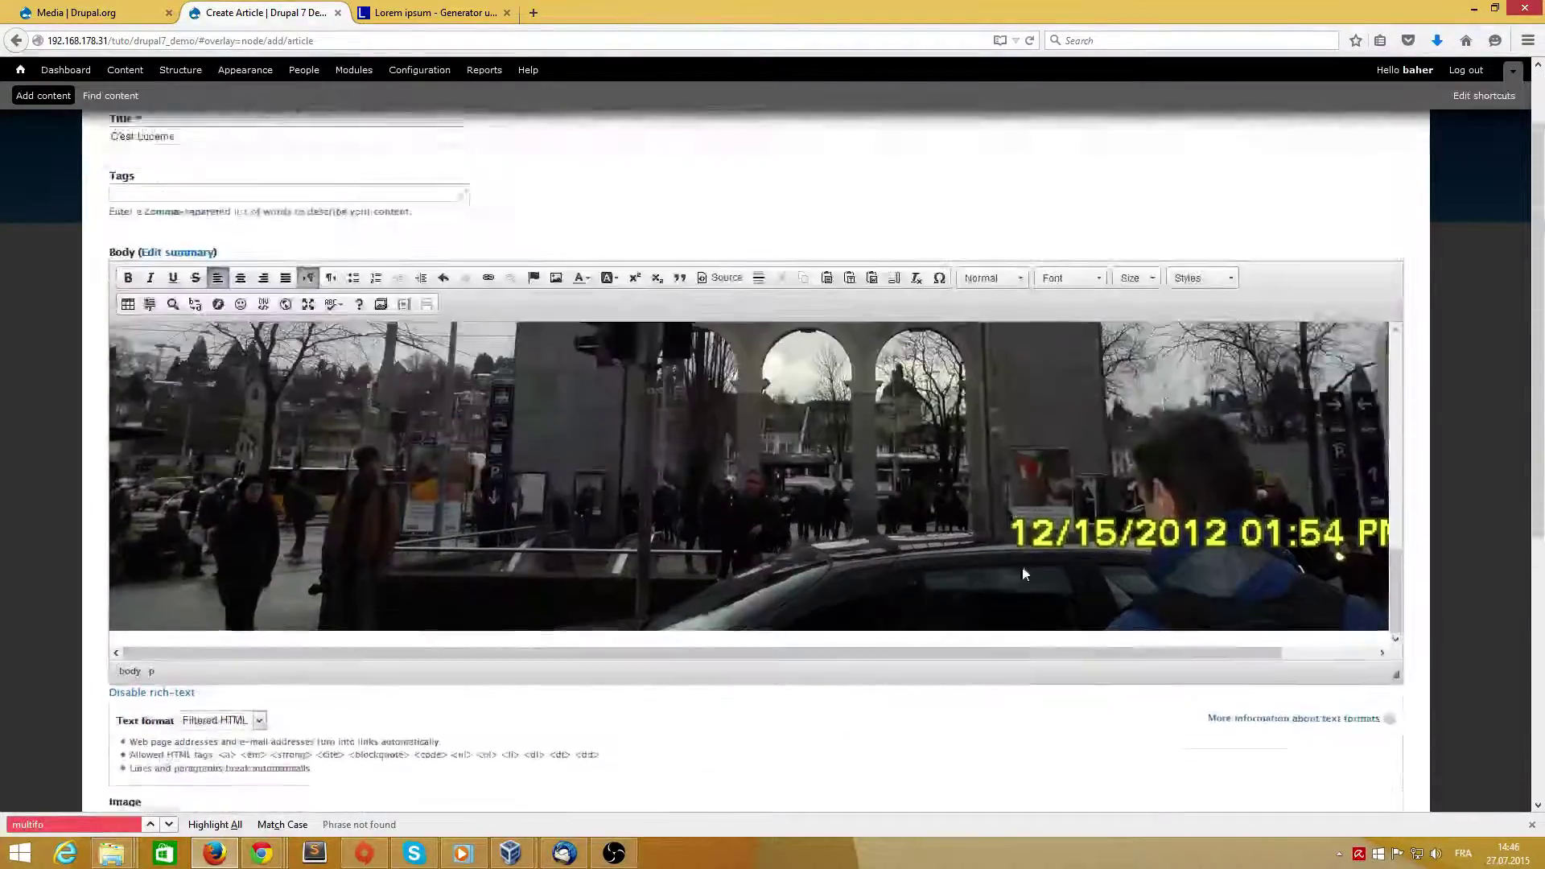
scroll(574, 564, down, 4)
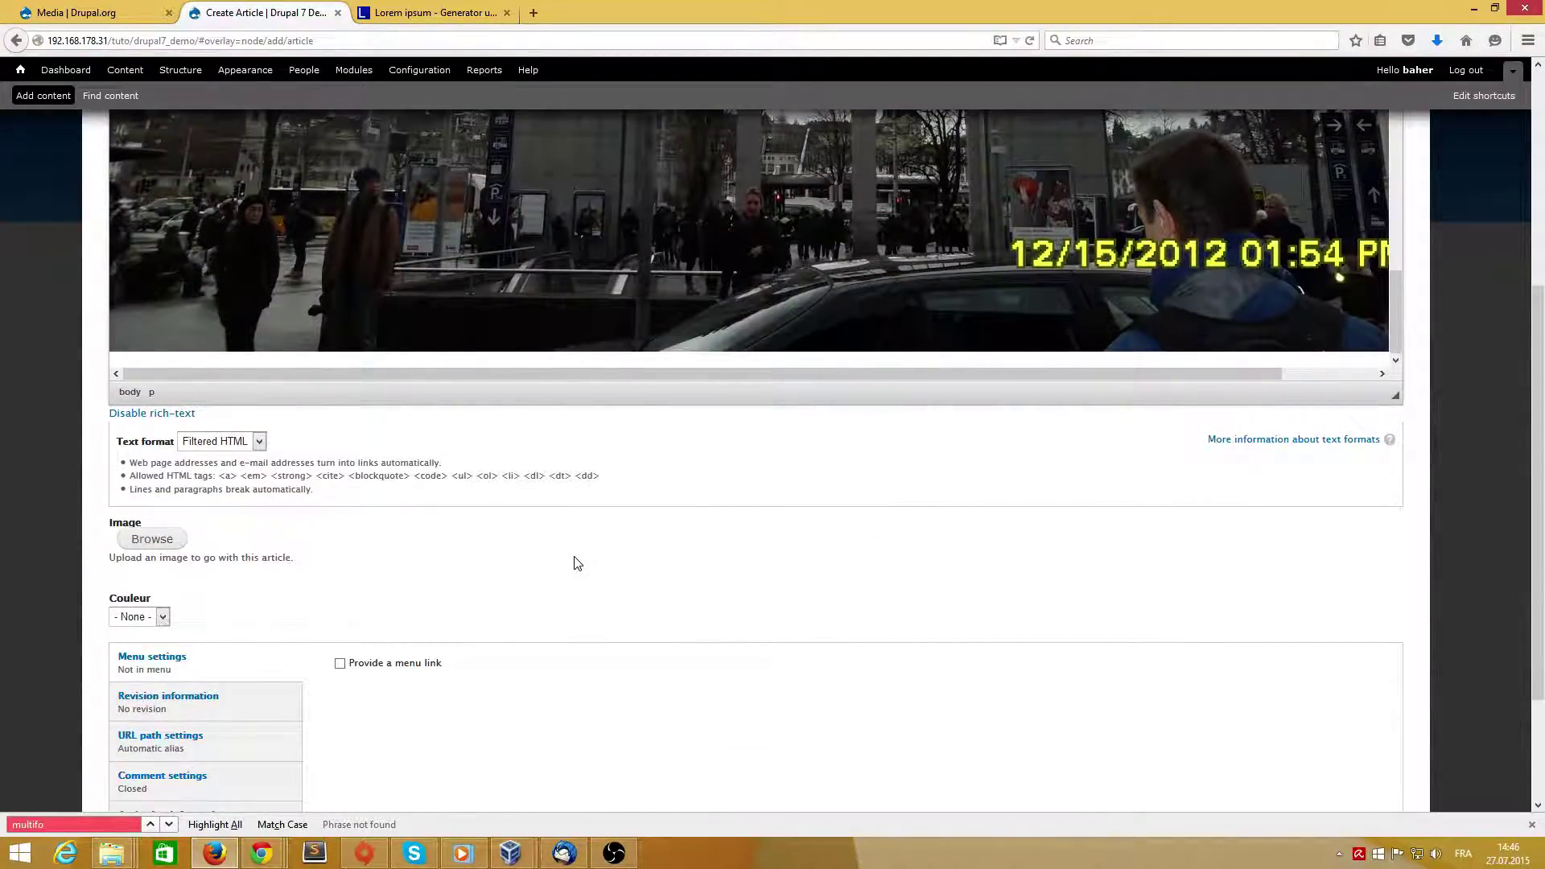
scroll(576, 563, down, 2)
click(138, 737)
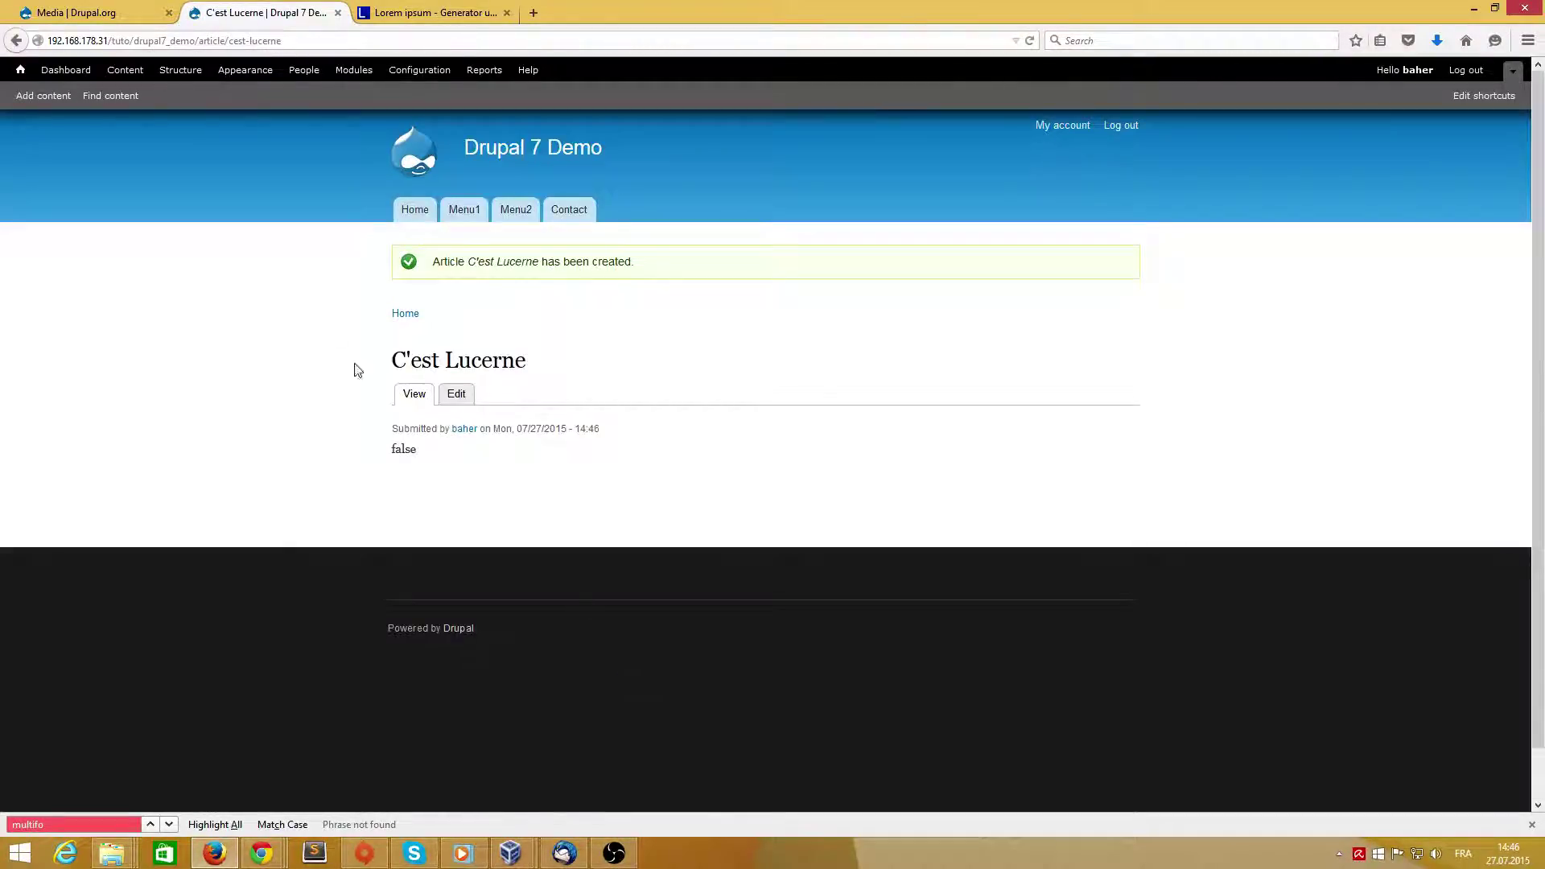
drag(427, 456, 391, 452)
Return to the home page and start another Article titled "Lucerne deuxième tentative".
click(411, 322)
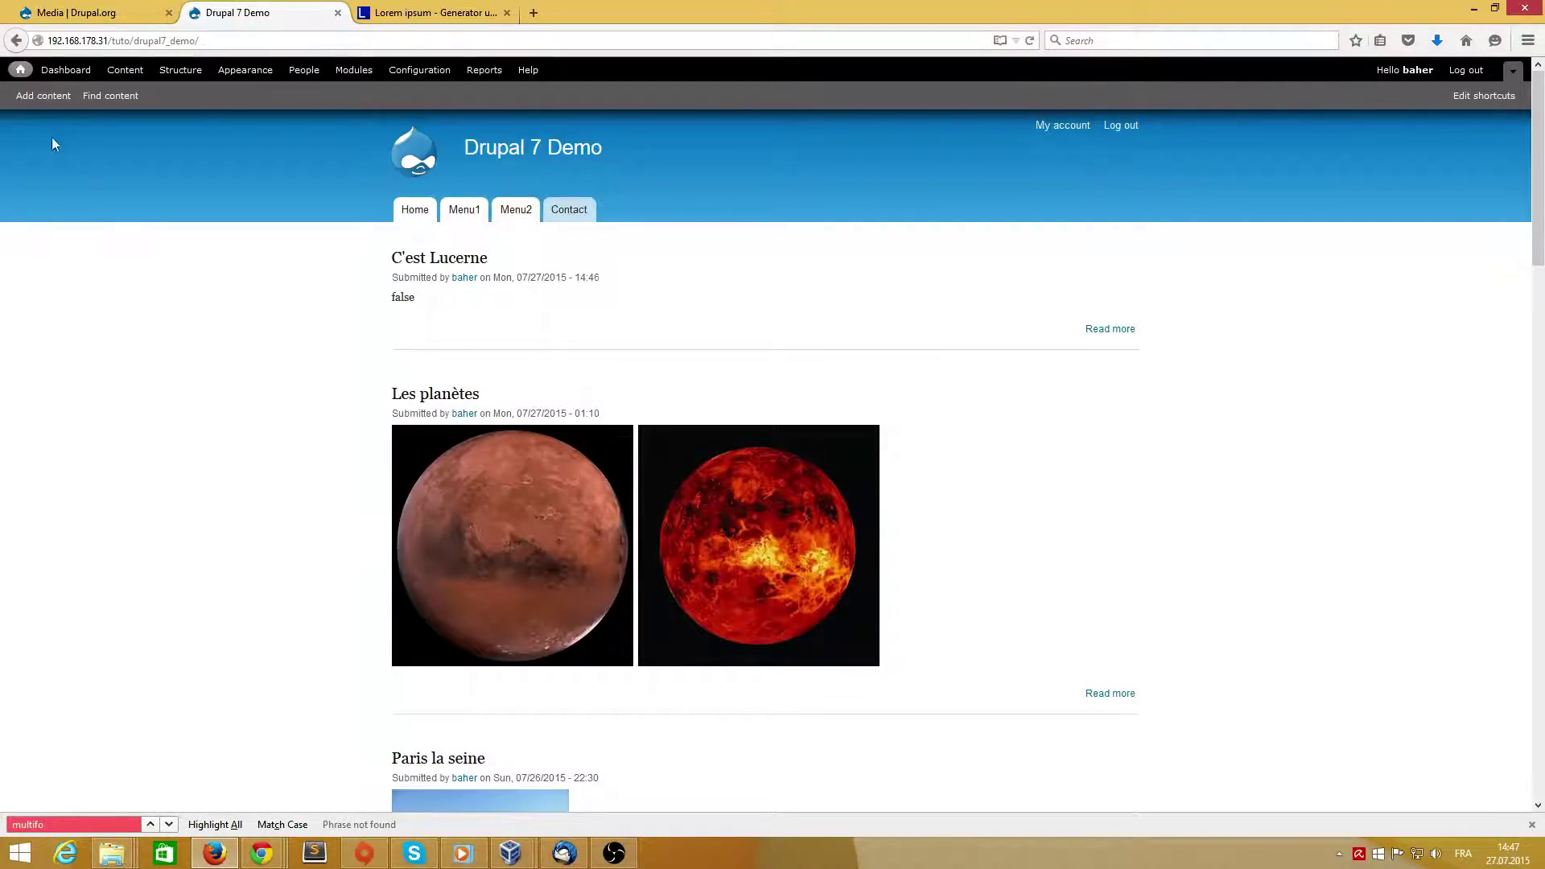
click(40, 97)
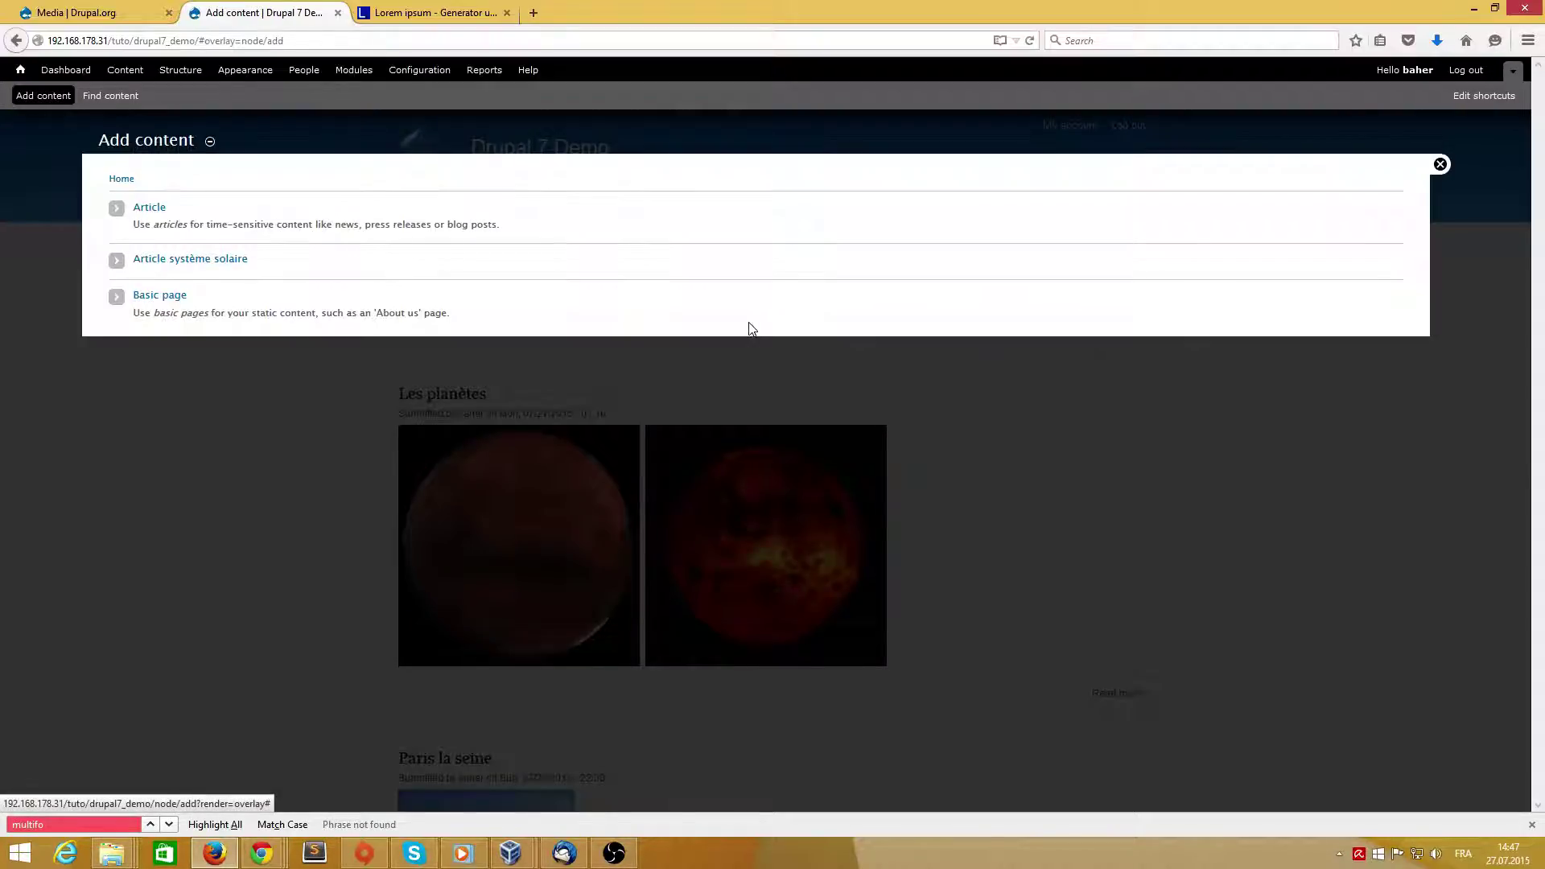
click(157, 212)
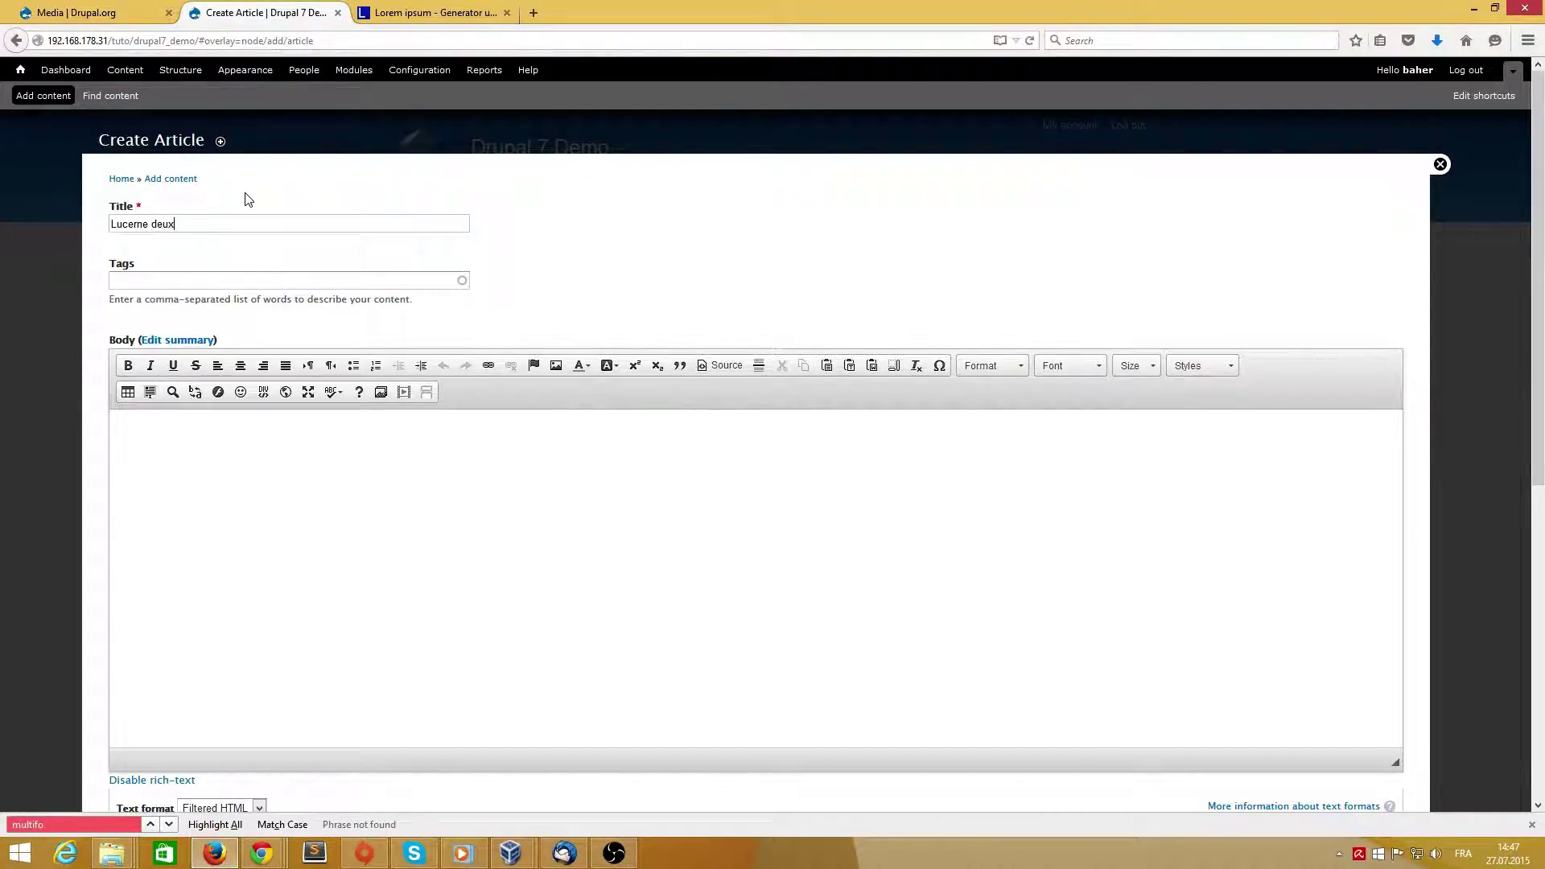
text(me tentative)
Open the media browser for the new article's Image field.
scroll(286, 477, down, 3)
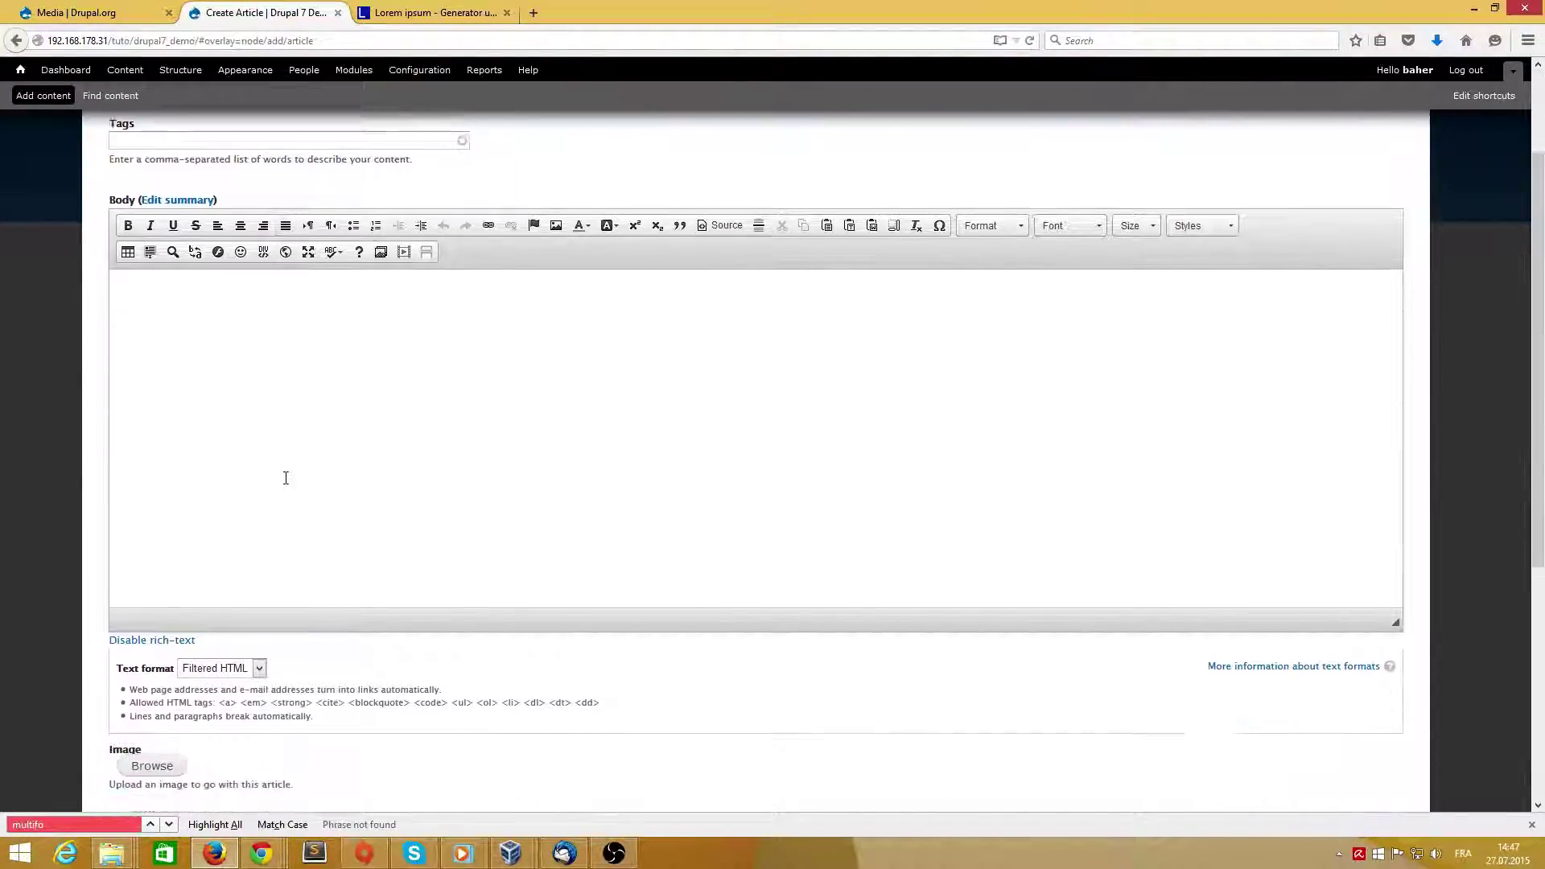
scroll(286, 478, down, 3)
click(169, 638)
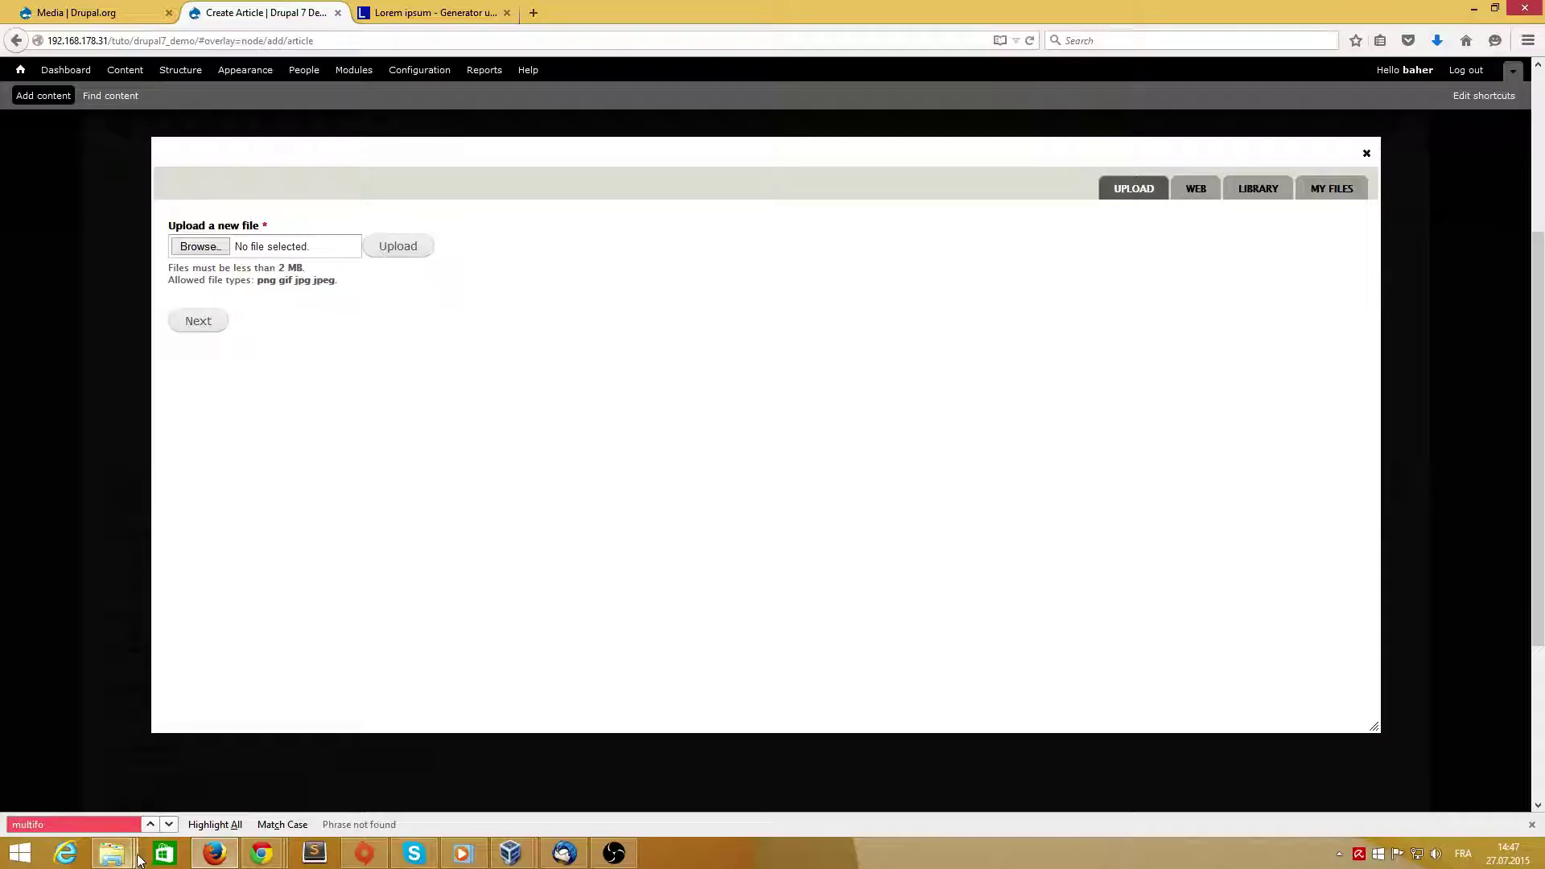
Switch to File Explorer, open the image folder on Data (E:) and try to drop Djerba_olivier.JPG onto the upload form.
mouse_move(135, 858)
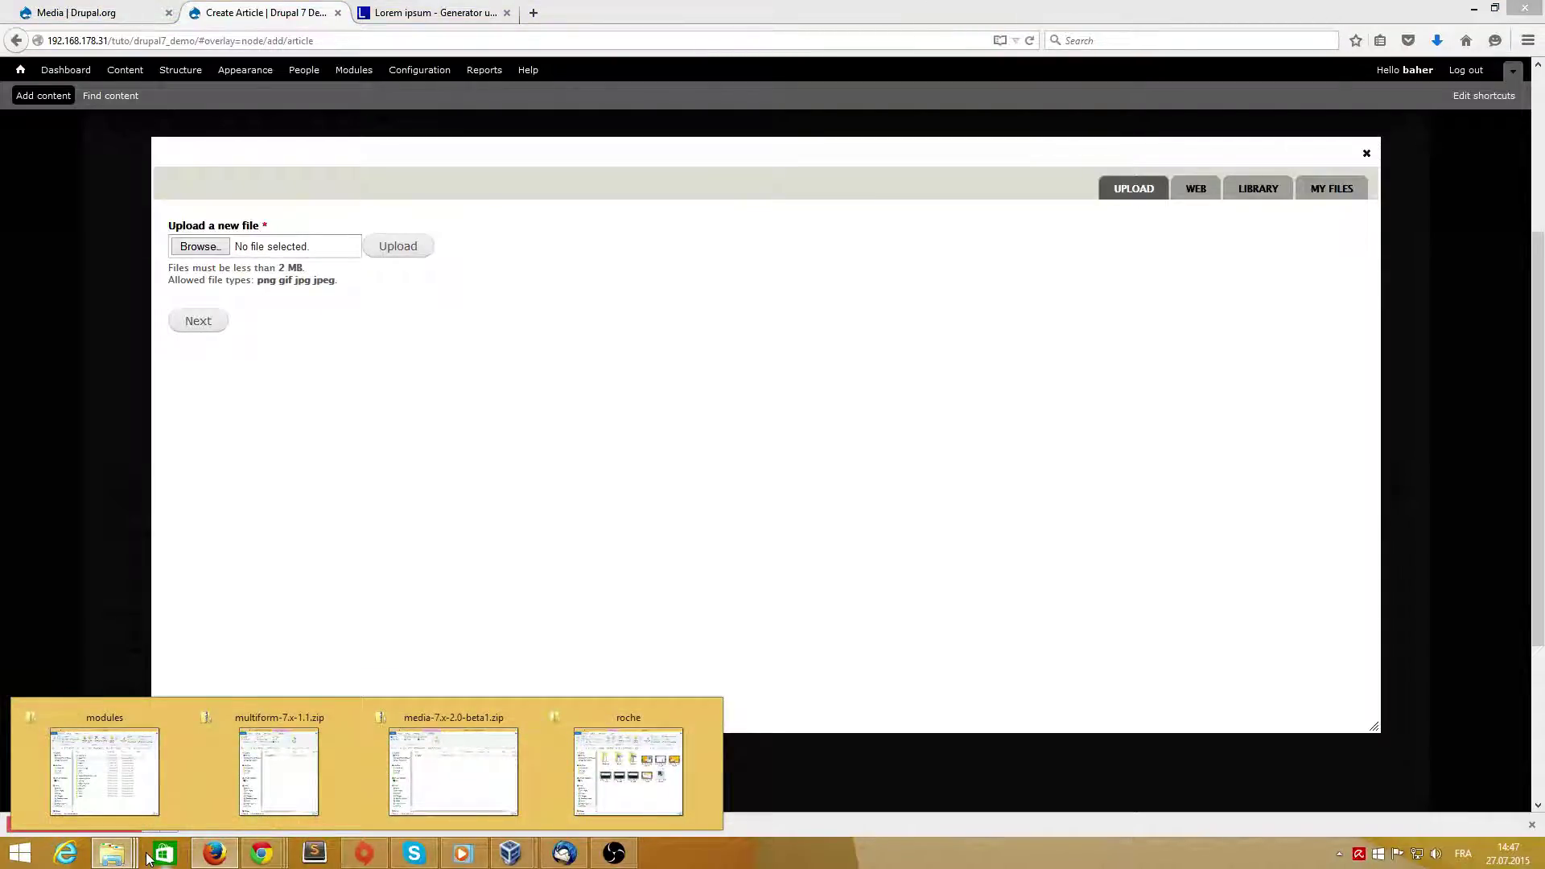
mouse_move(314, 771)
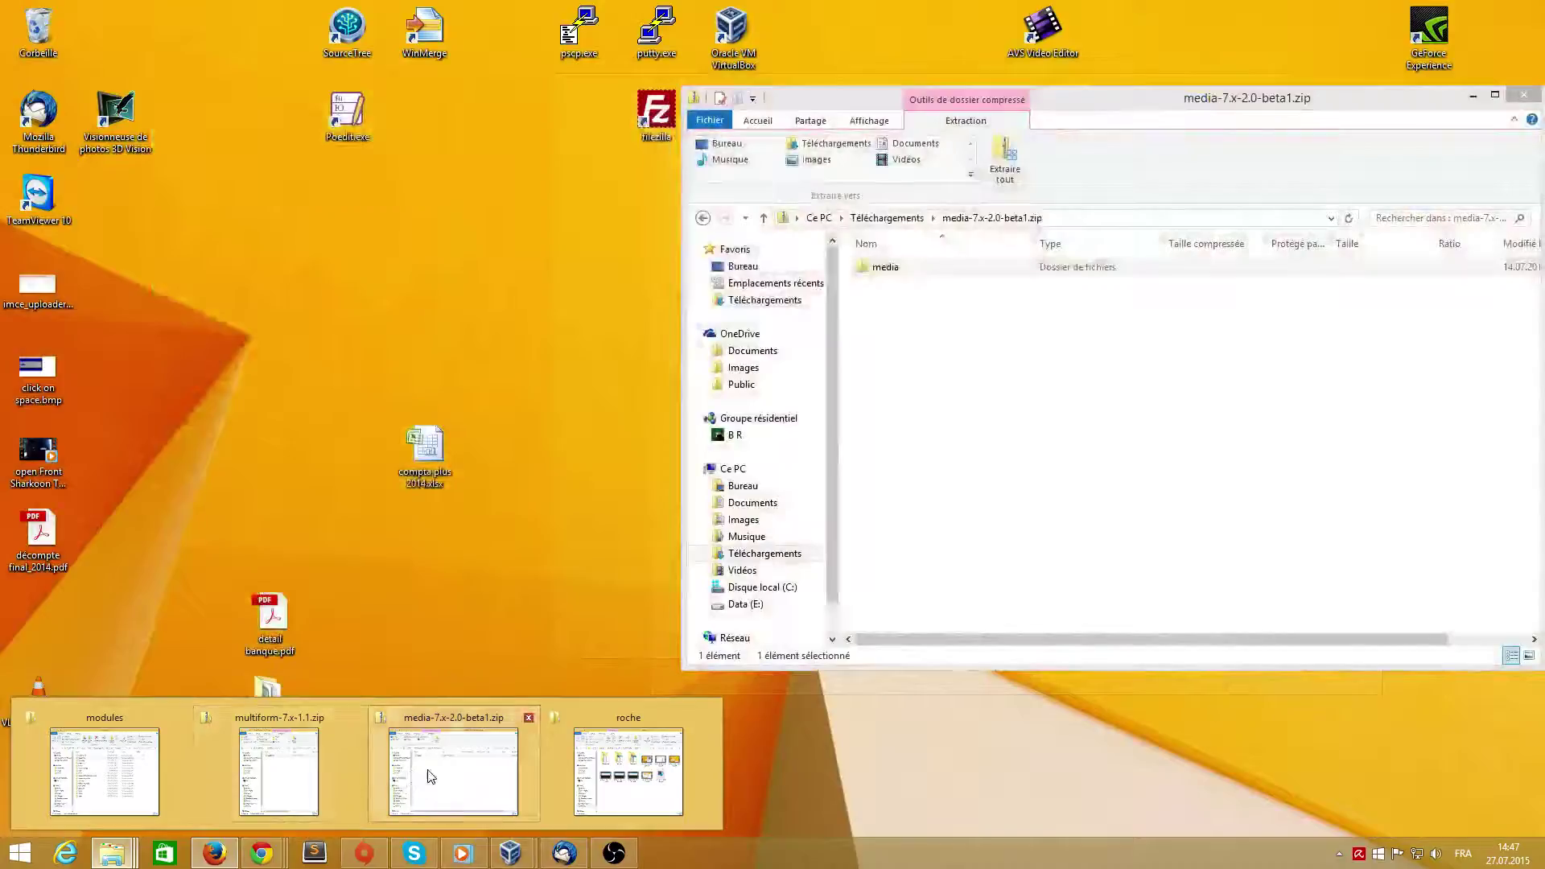
click(453, 771)
click(745, 604)
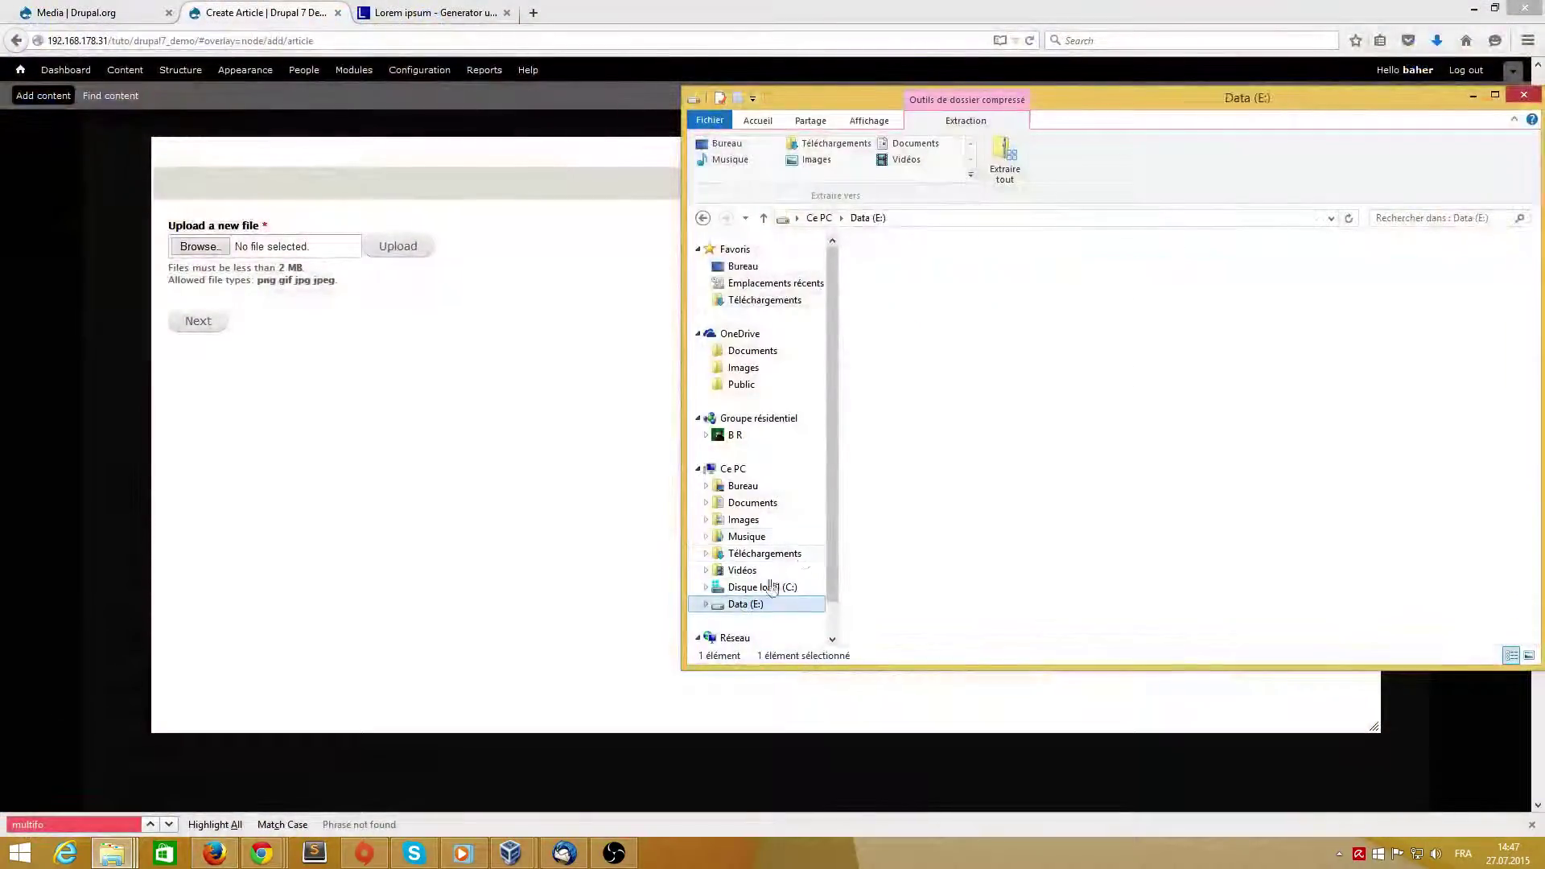
double_click(899, 339)
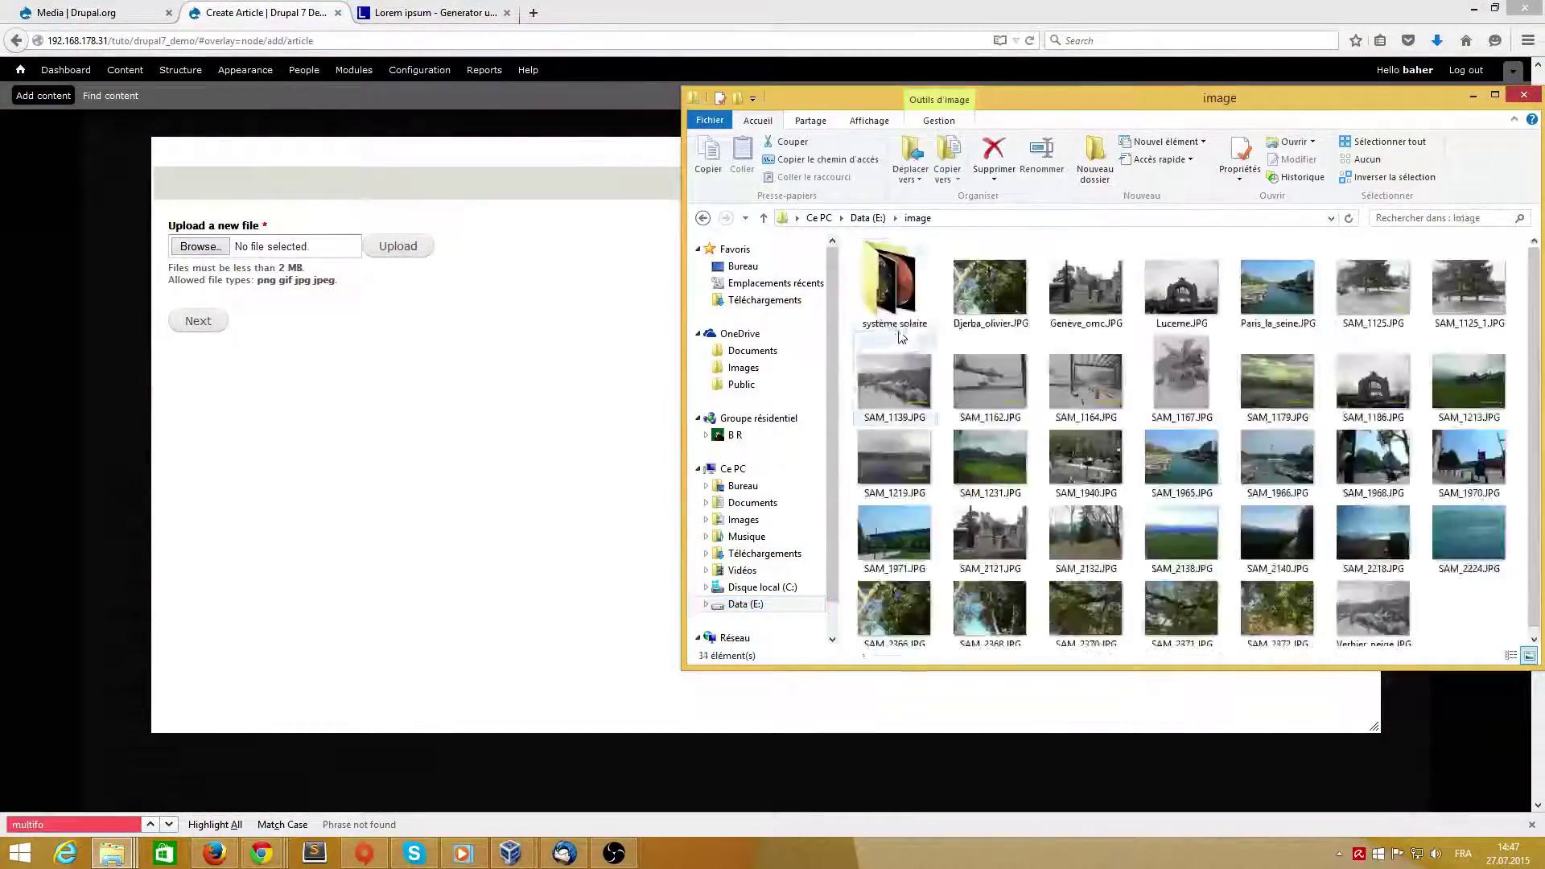
drag(989, 290, 937, 322)
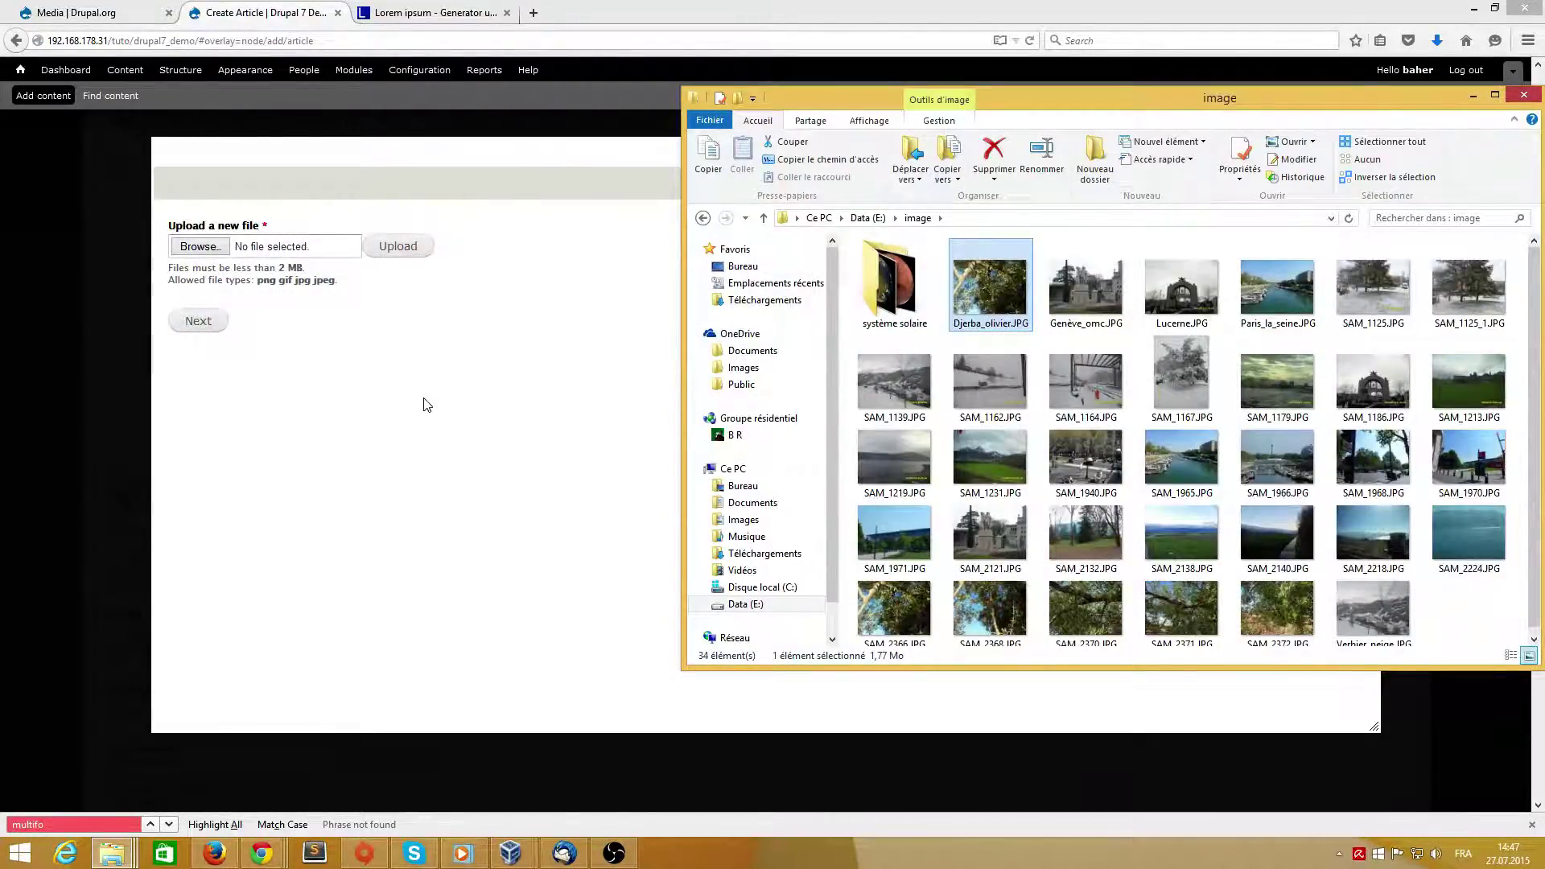
Upload Lucerne.JPG from the image folder in the media browser, then fill in its alt text and save it as the article's image.
click(223, 247)
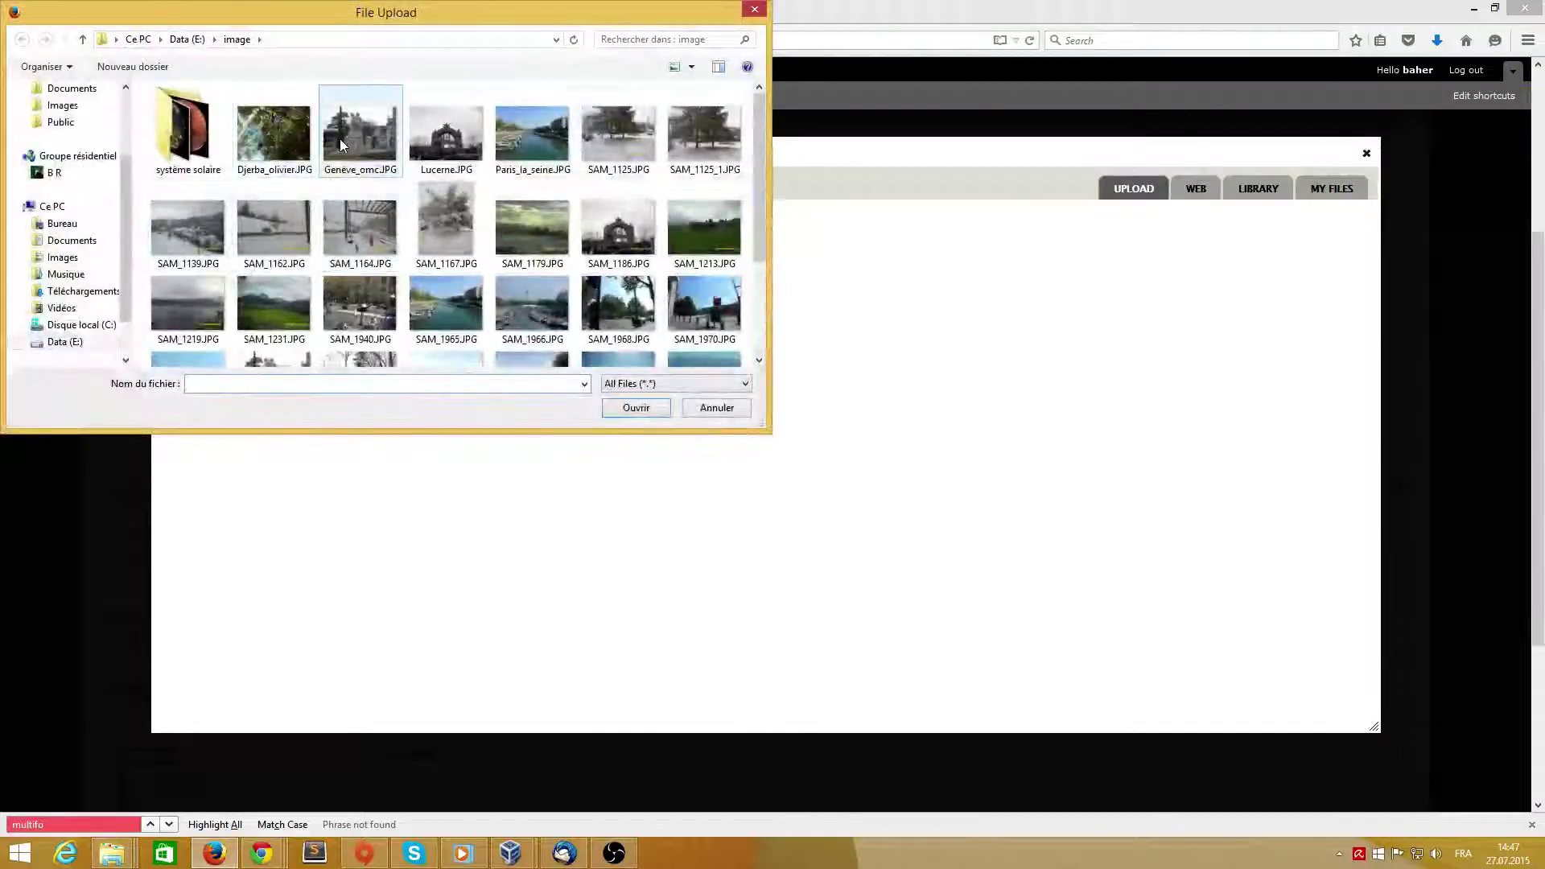
click(447, 132)
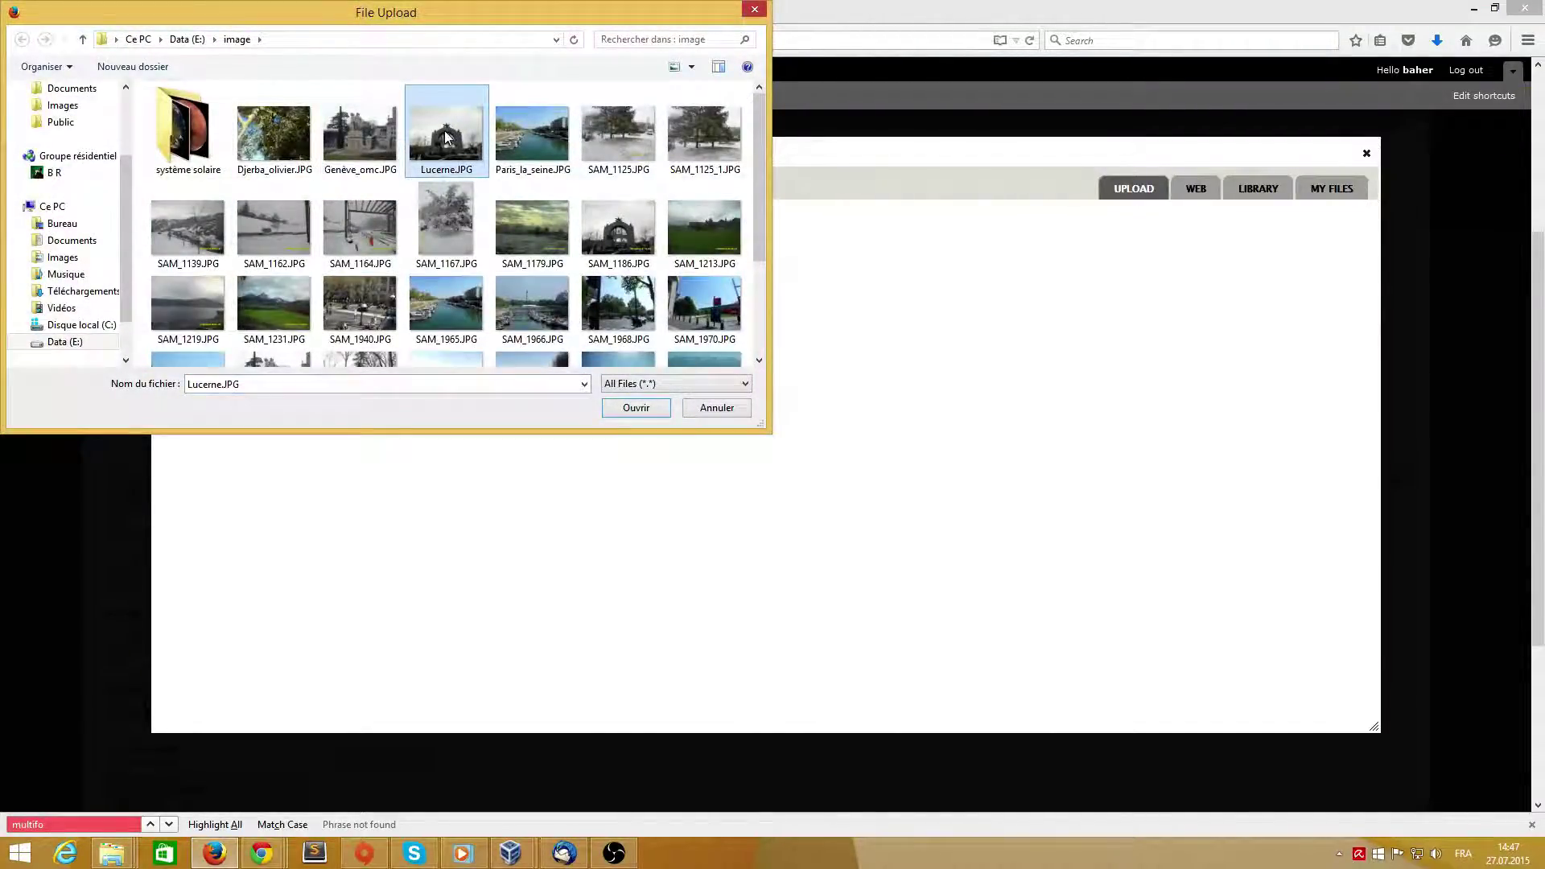
double_click(447, 133)
click(402, 247)
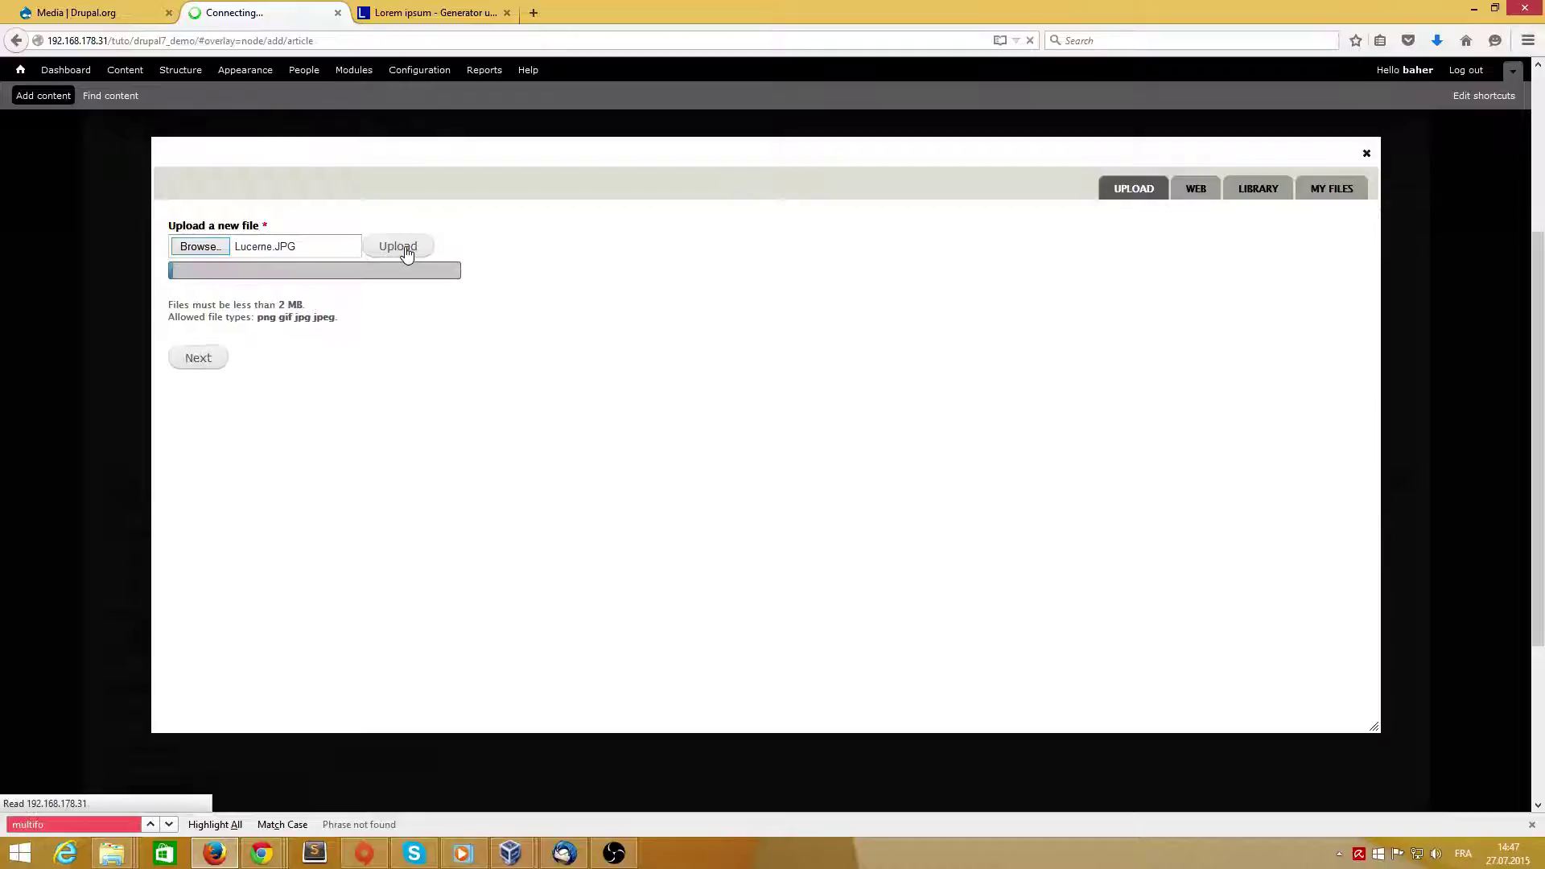
click(196, 325)
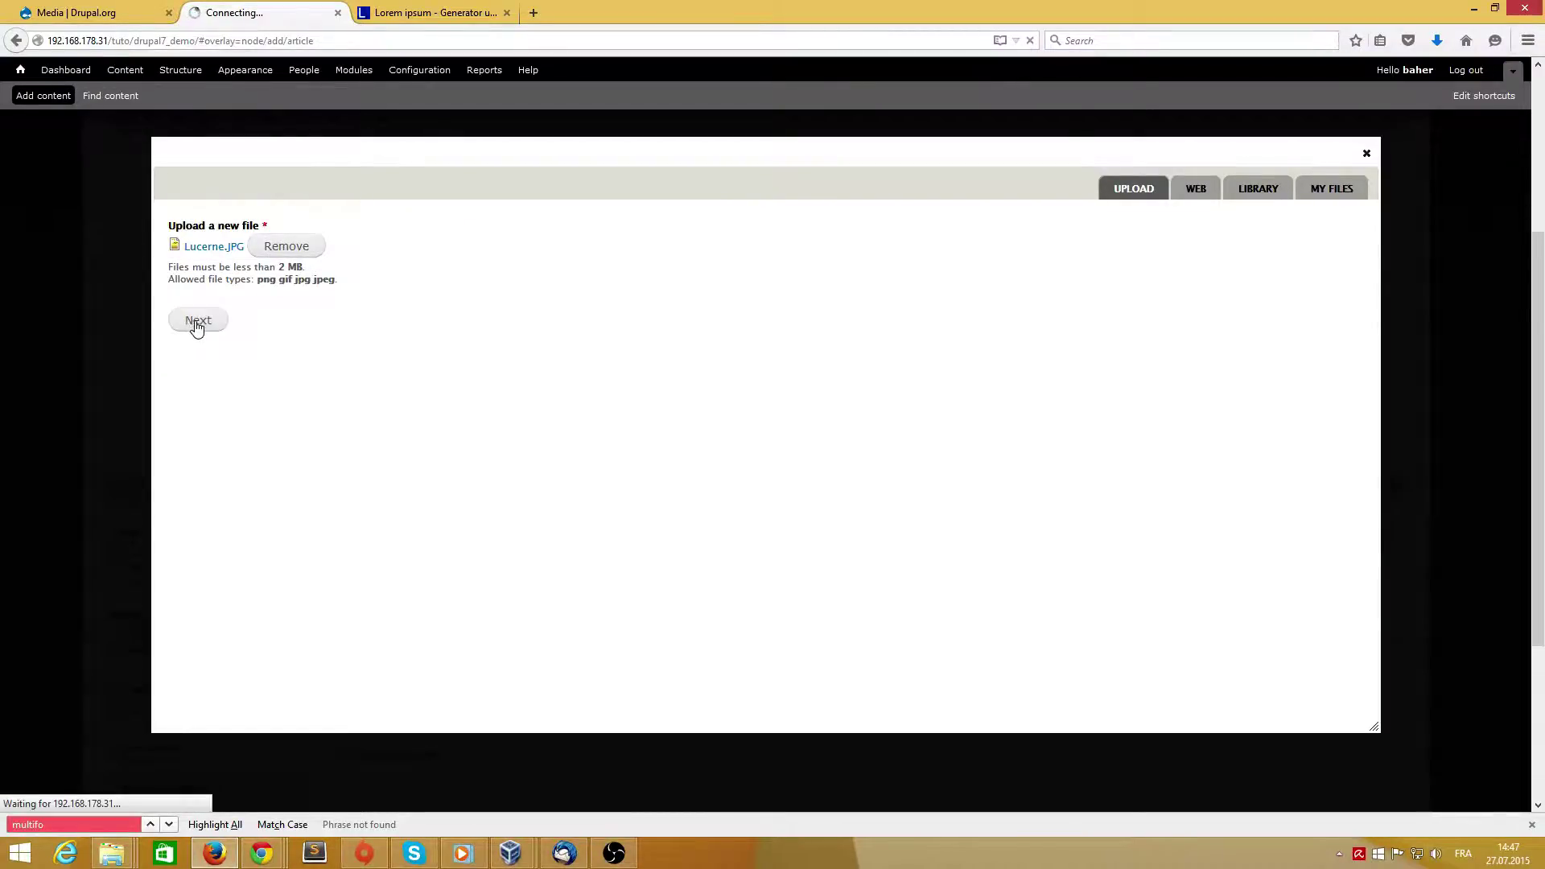
click(208, 297)
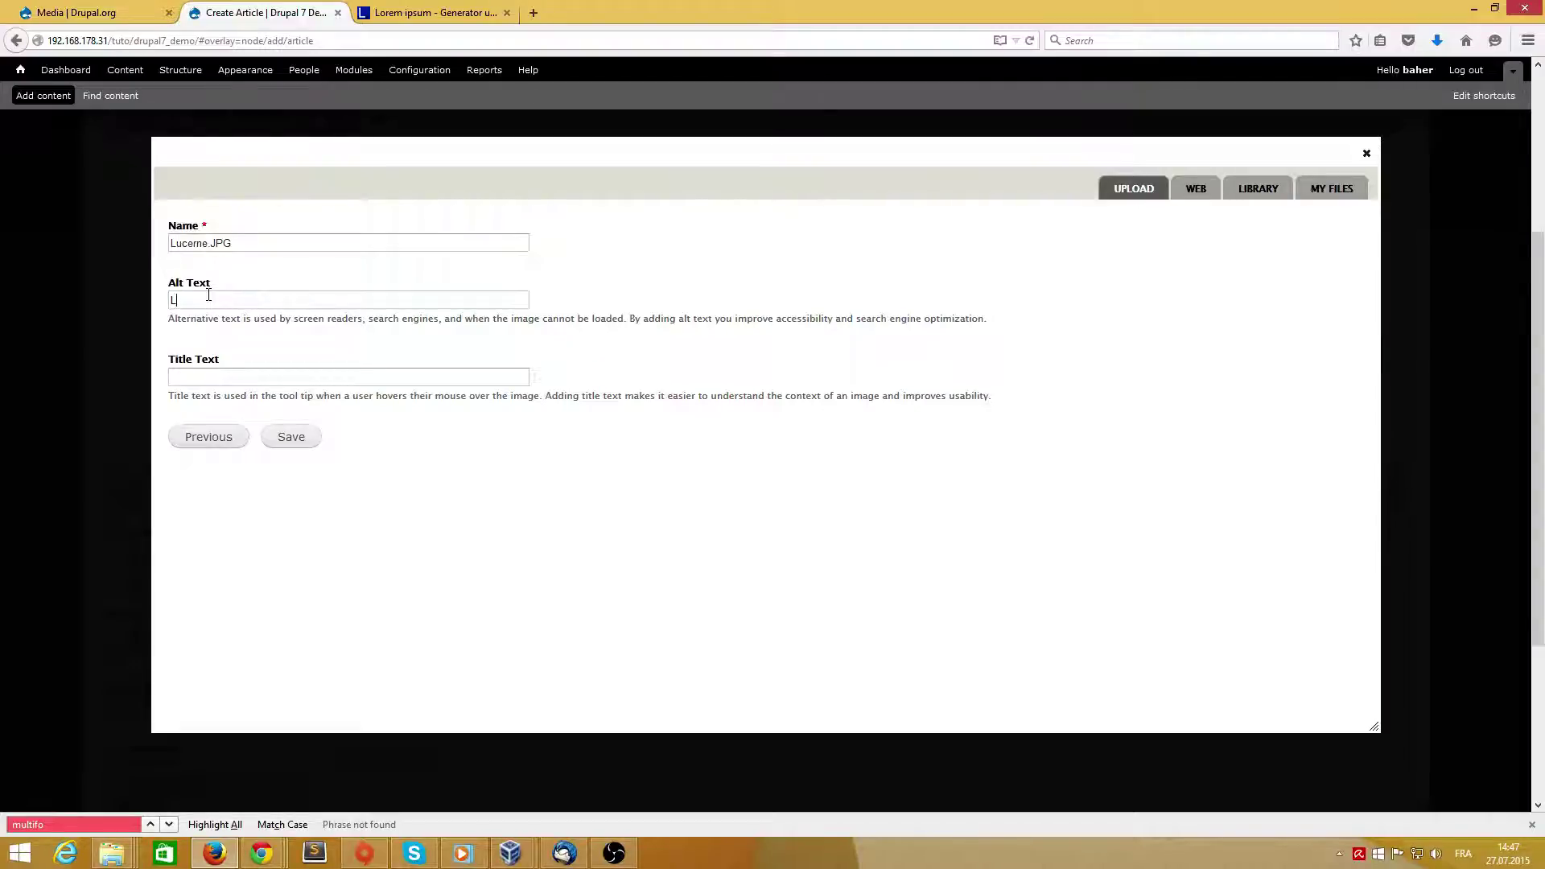
click(290, 437)
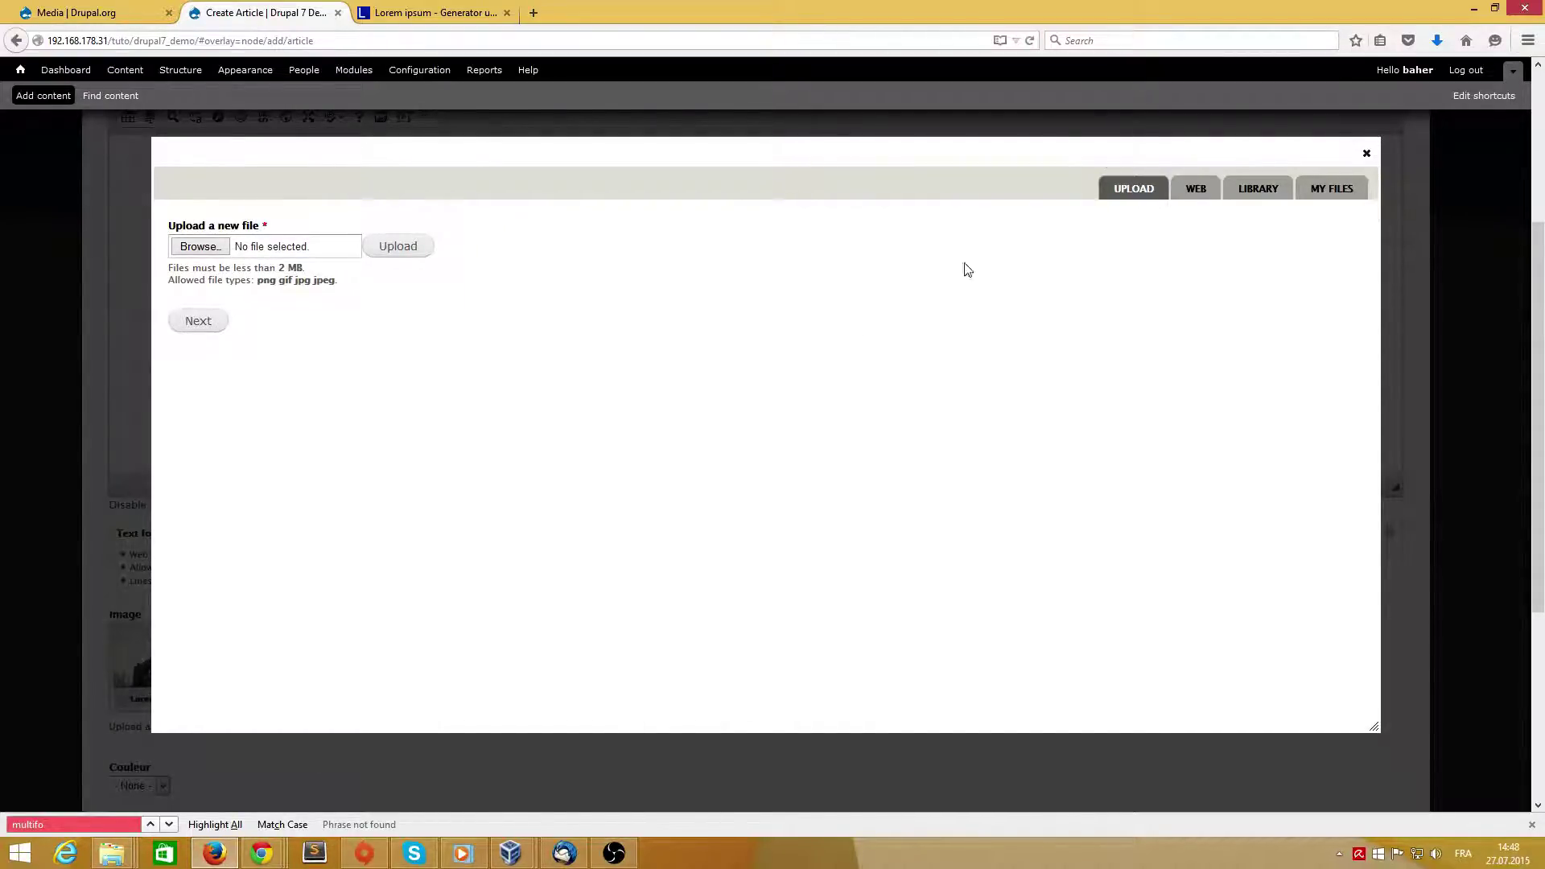
Check the media browser's library for the uploaded Lucerne image and close the browser without choosing a file.
click(1260, 193)
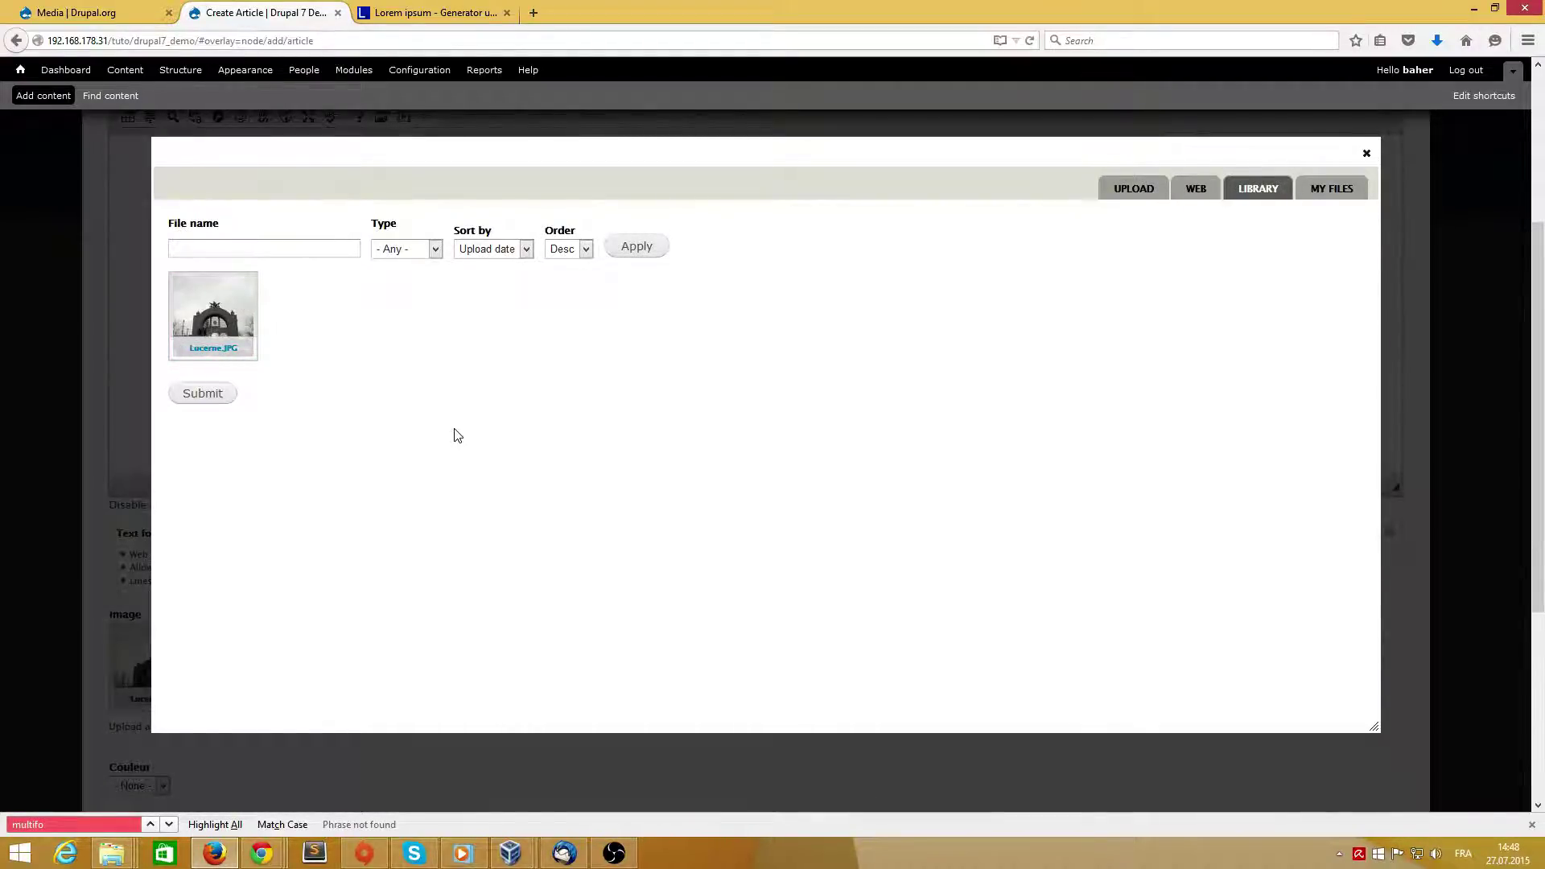
click(1366, 153)
Save the article "Lucerne deuxième tentative" and return to the site's home page.
scroll(674, 533, down, 4)
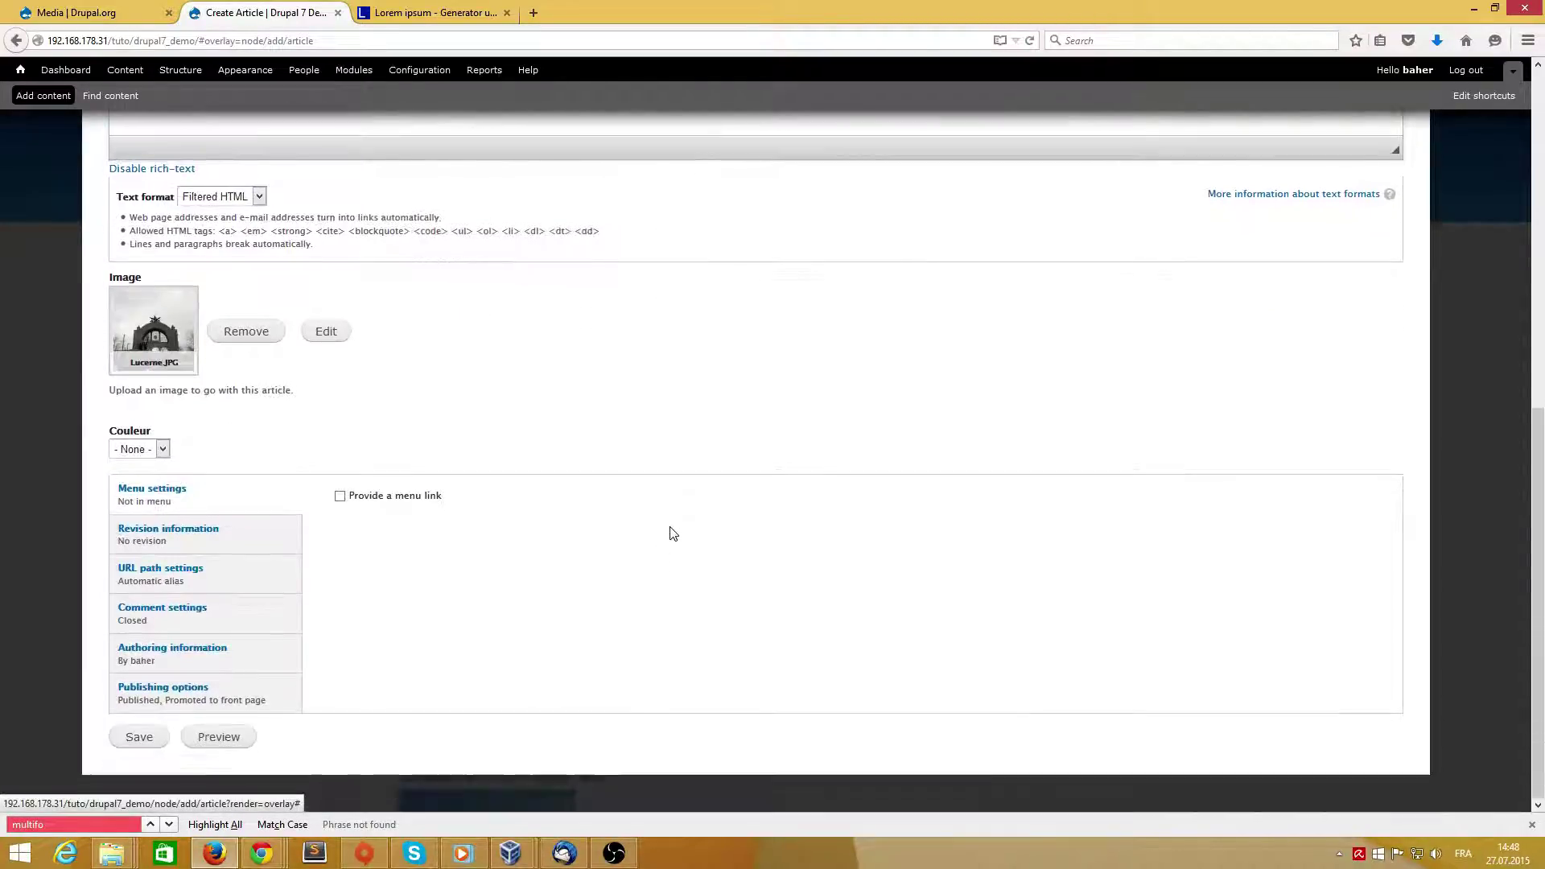
click(135, 736)
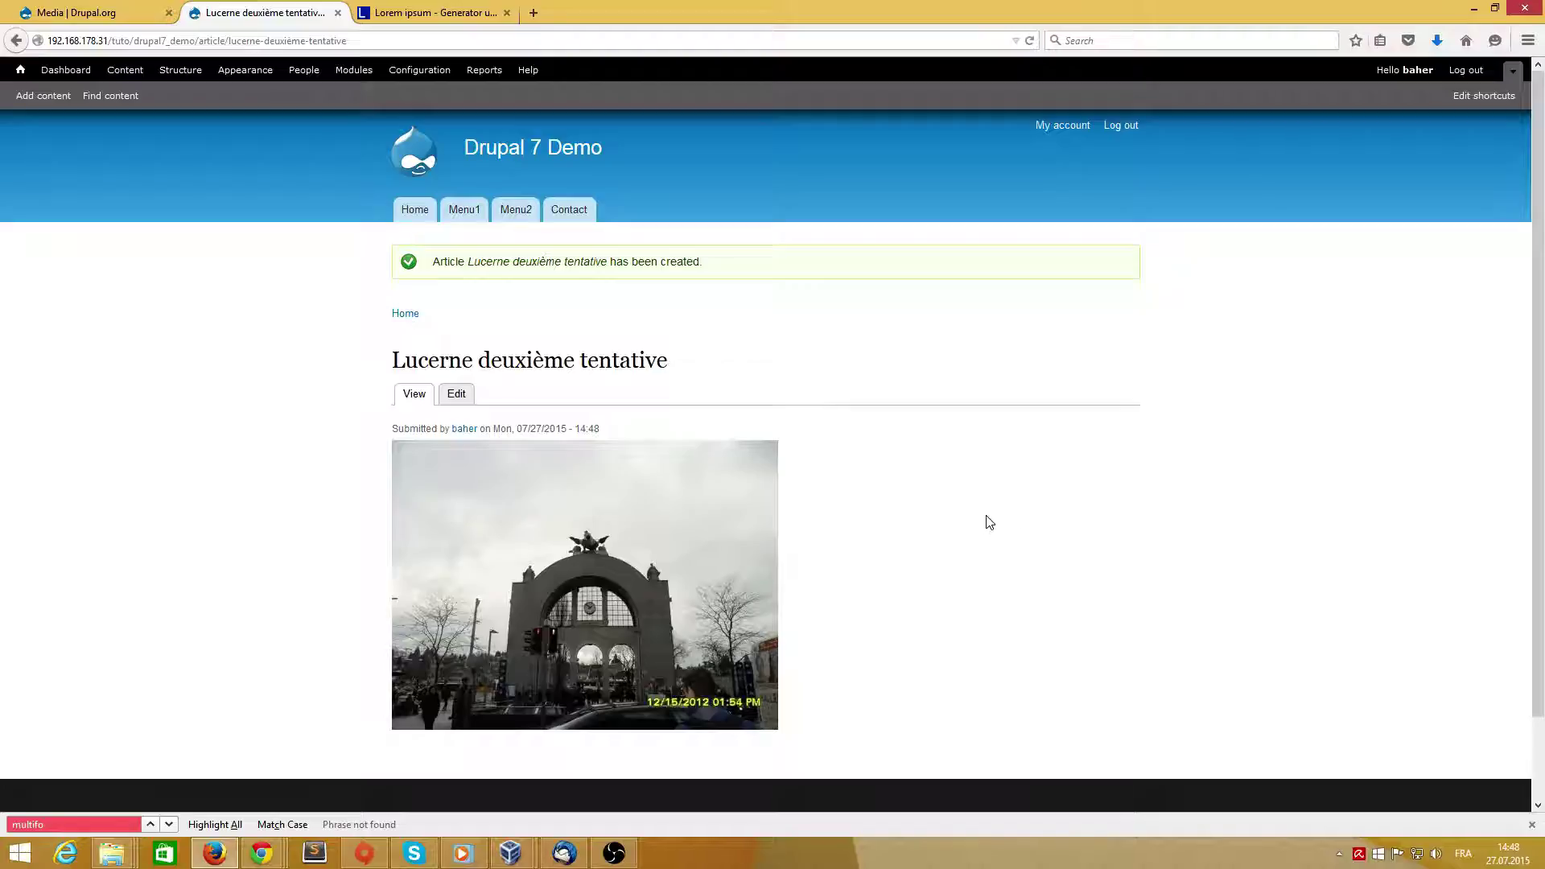
click(416, 210)
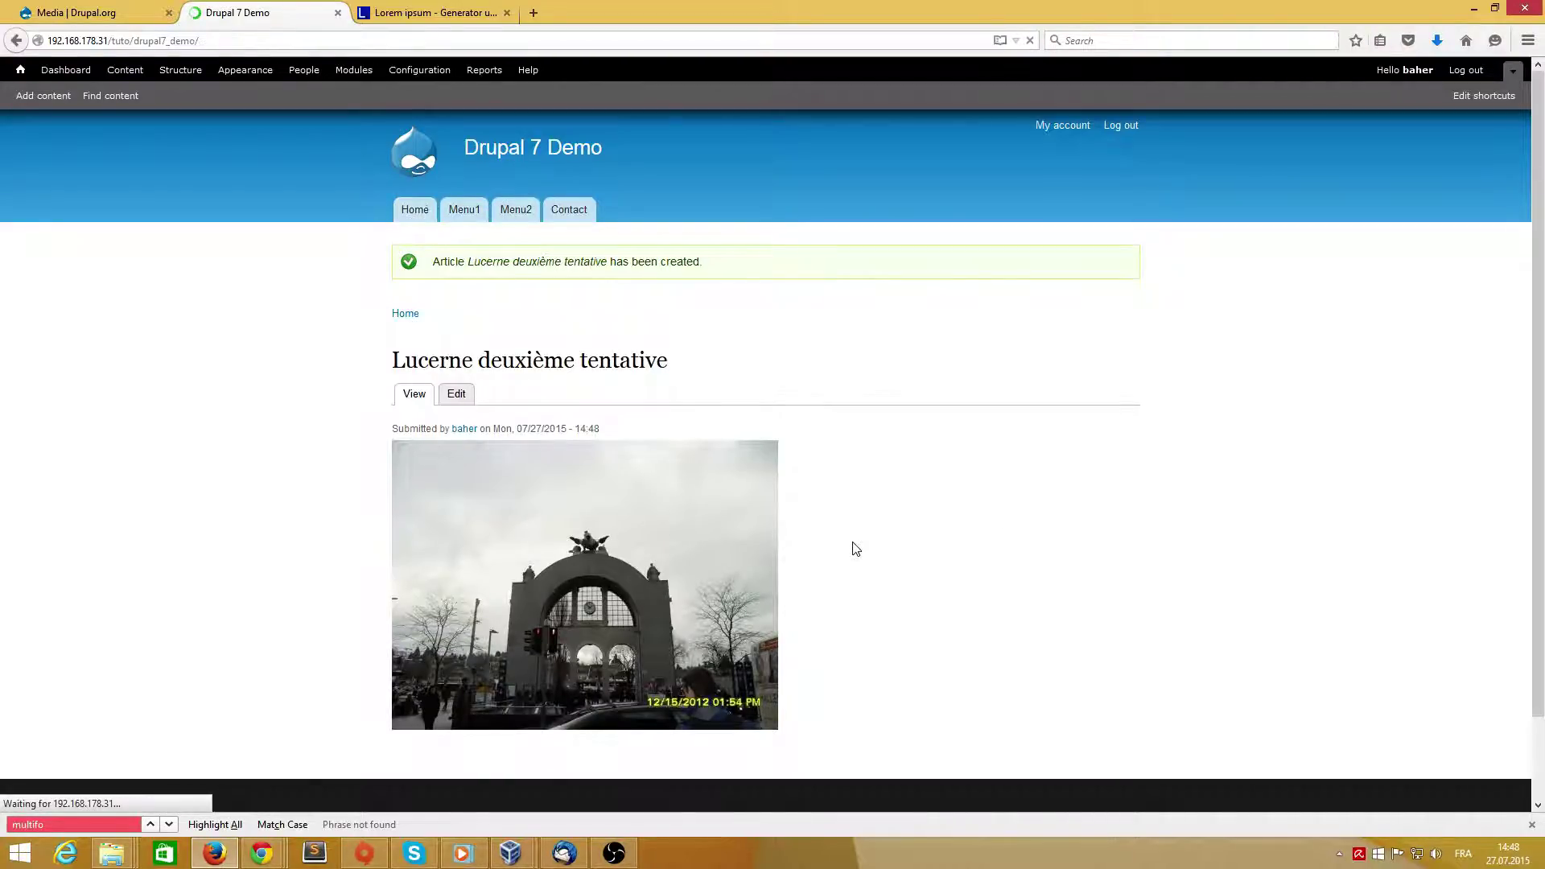